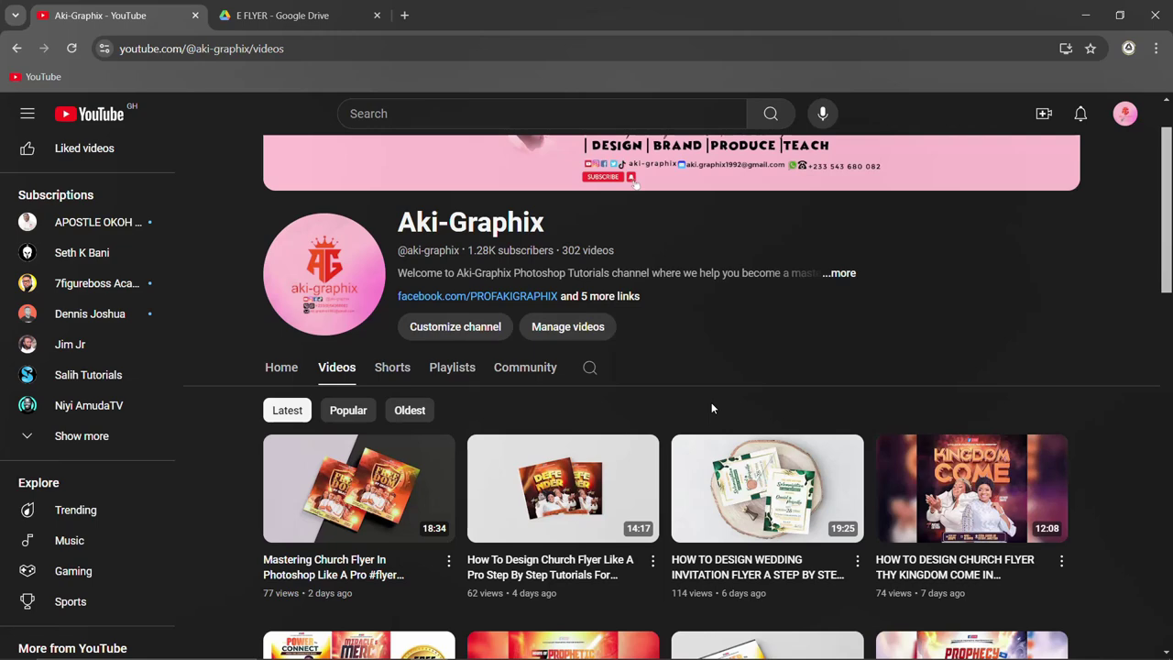
Step: Browse the Aki-Graphix Videos tab, ending at the header and Latest videos row
scroll(707, 430, "down", 3)
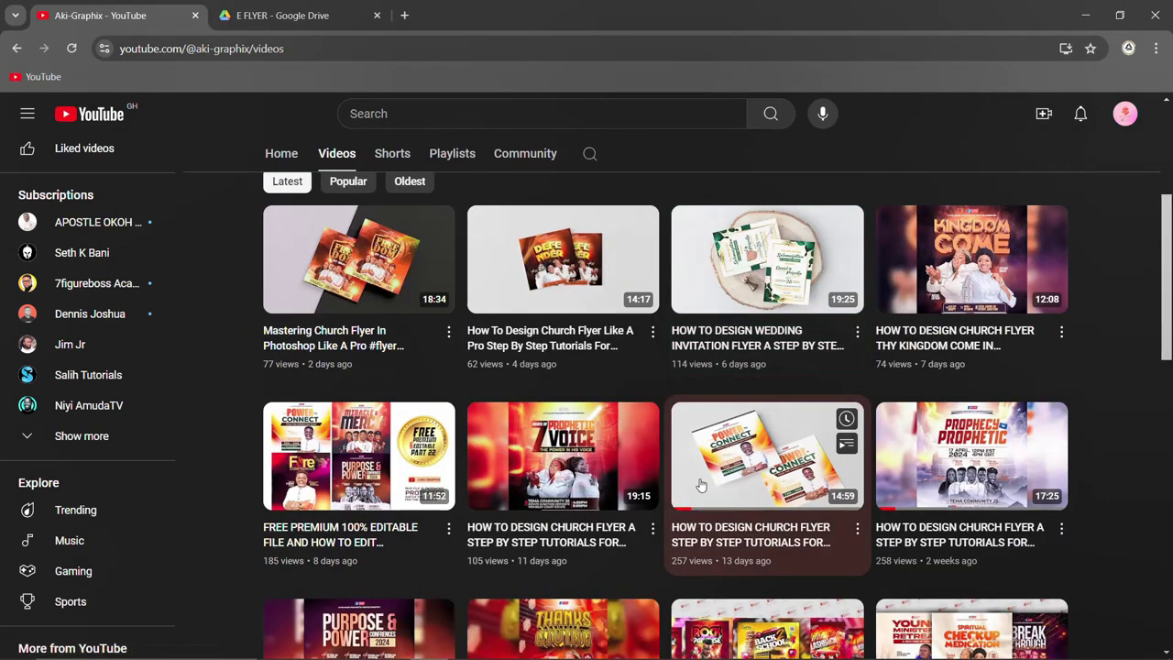
scroll(700, 484, "down", 3)
scroll(701, 483, "down", 2)
scroll(700, 481, "down", 2)
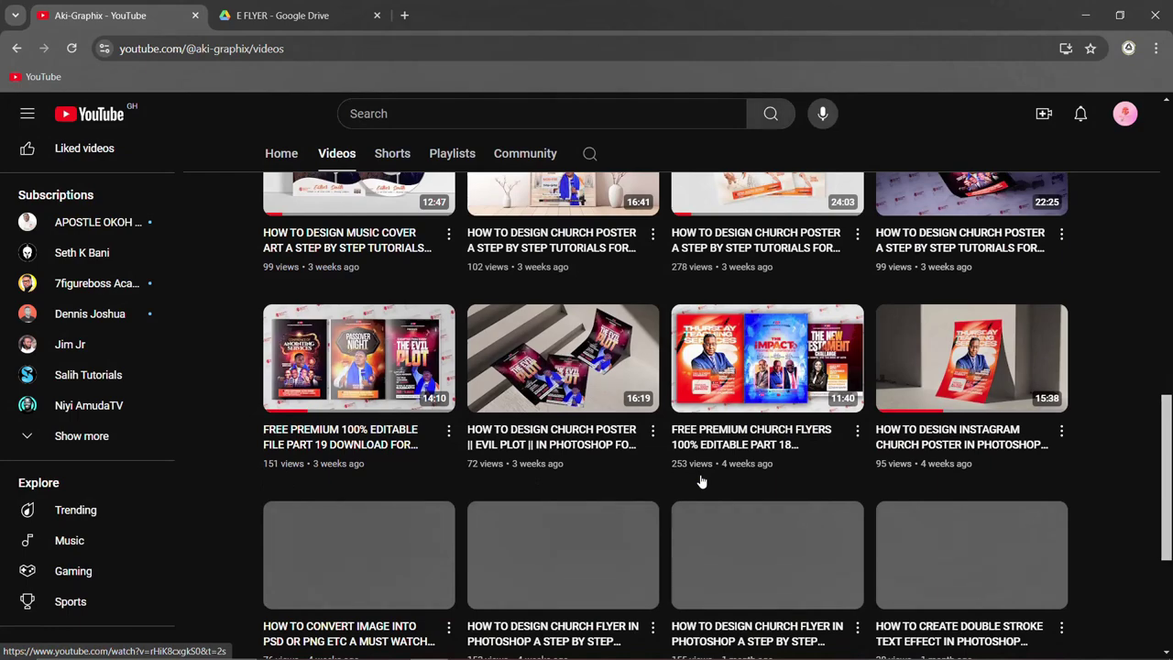
scroll(700, 481, "down", 3)
scroll(700, 481, "down", 1)
scroll(700, 481, "up", 3)
scroll(700, 481, "up", 4)
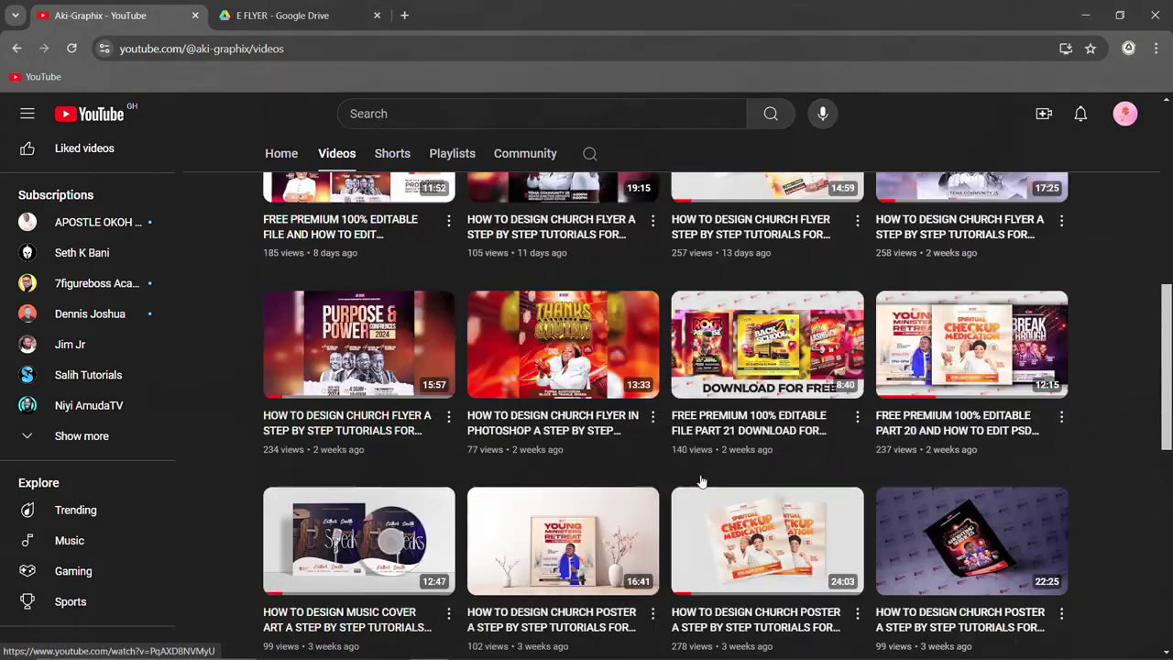
scroll(700, 481, "up", 5)
scroll(701, 480, "down", 2)
scroll(702, 478, "down", 3)
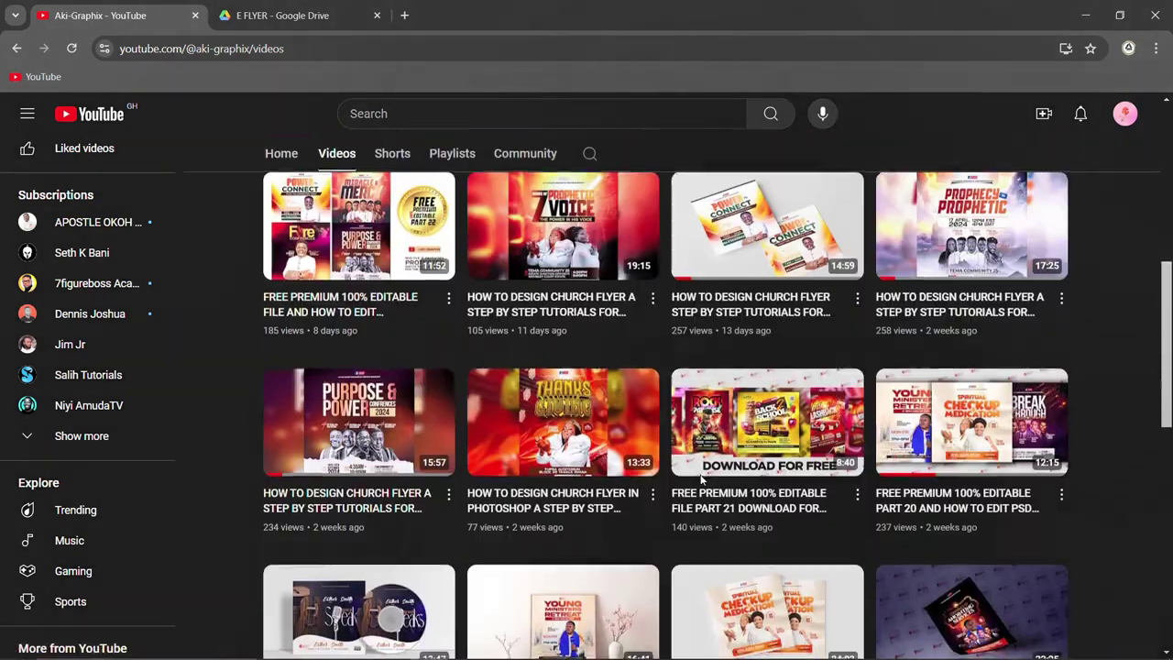
scroll(700, 480, "down", 3)
scroll(700, 476, "down", 2)
scroll(700, 474, "down", 3)
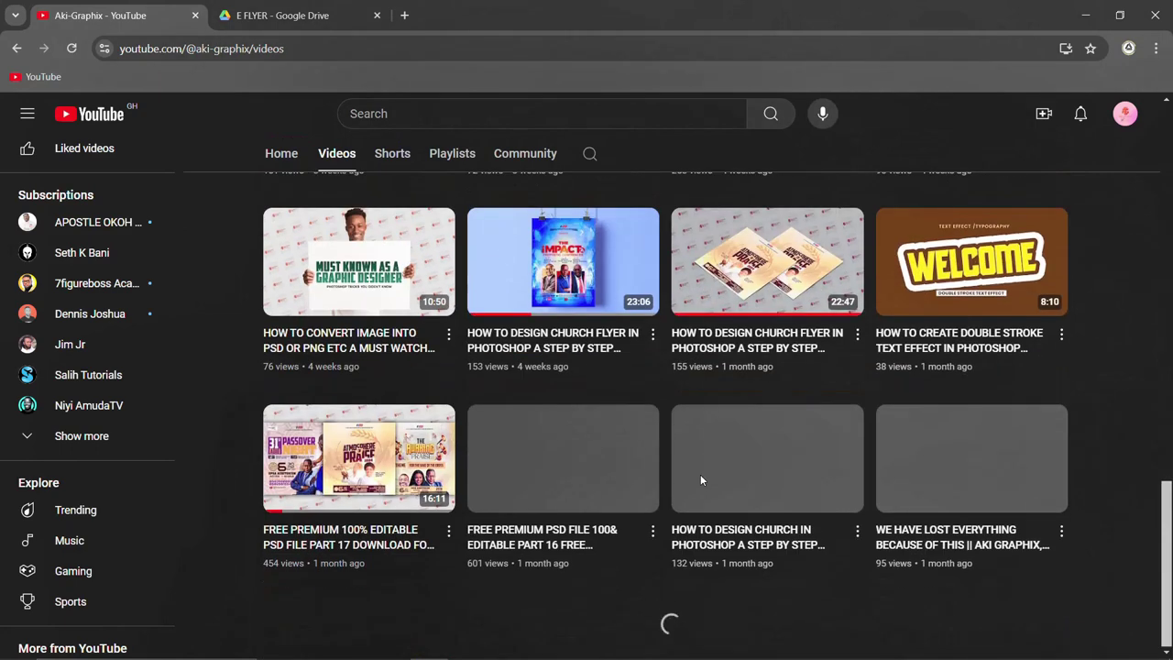
scroll(700, 473, "up", 1)
scroll(700, 473, "up", 1)
scroll(700, 474, "up", 2)
scroll(700, 477, "up", 1)
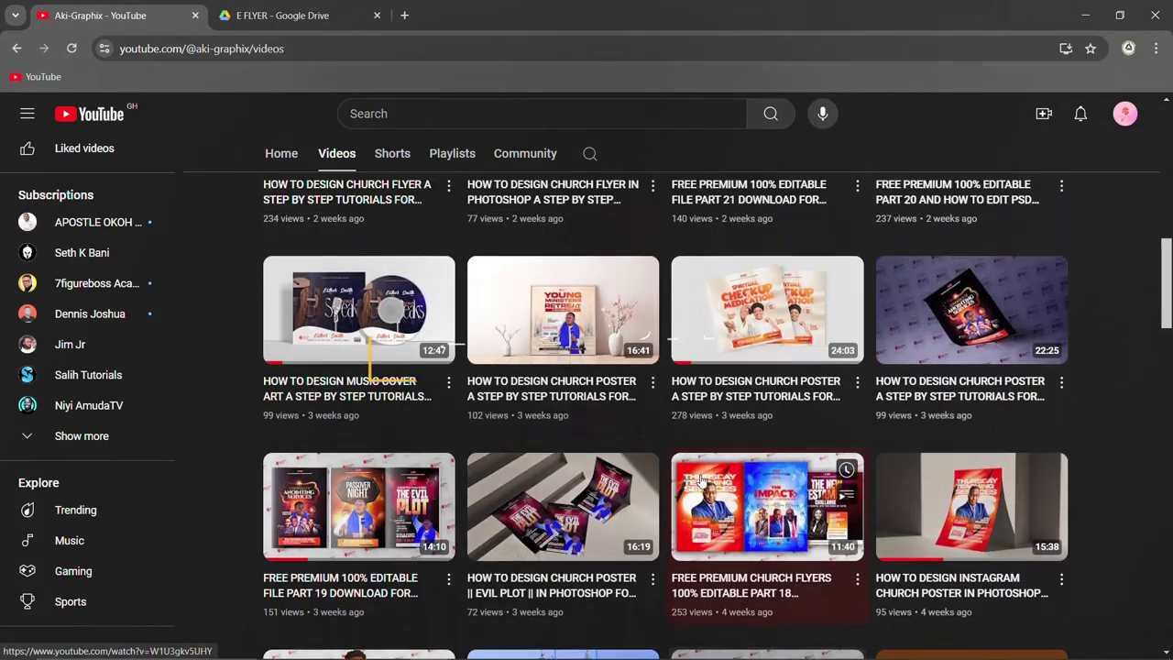
scroll(701, 481, "up", 3)
scroll(701, 481, "up", 2)
scroll(700, 481, "up", 3)
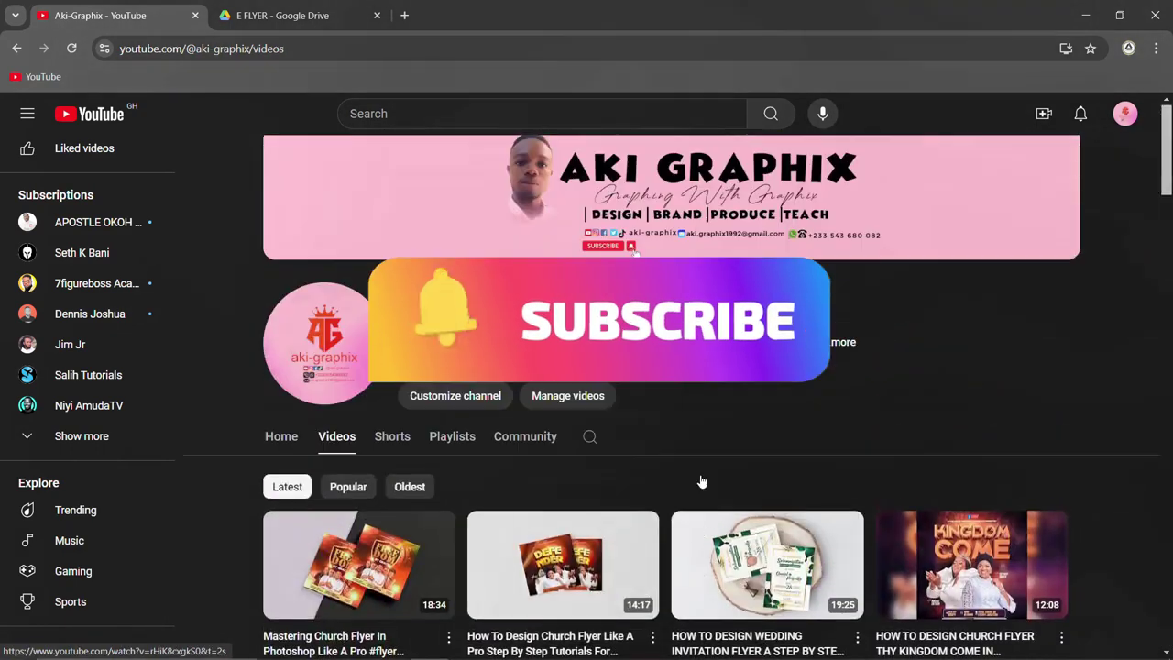
scroll(701, 481, "down", 2)
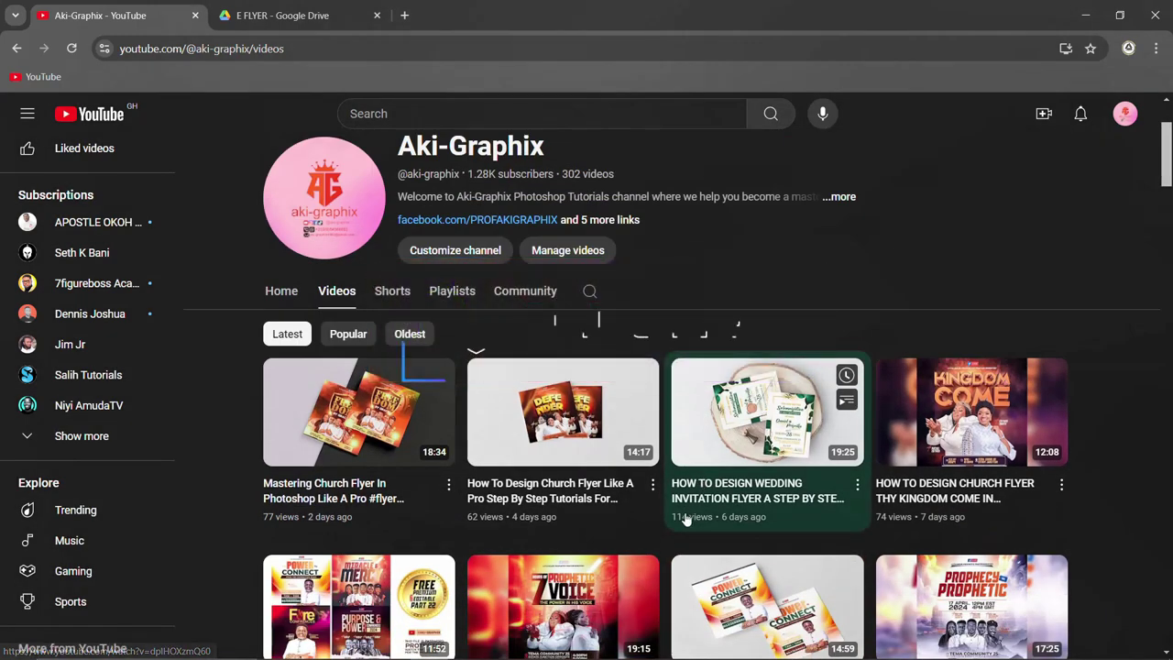
scroll(685, 519, "down", 3)
scroll(687, 500, "down", 3)
scroll(690, 480, "down", 2)
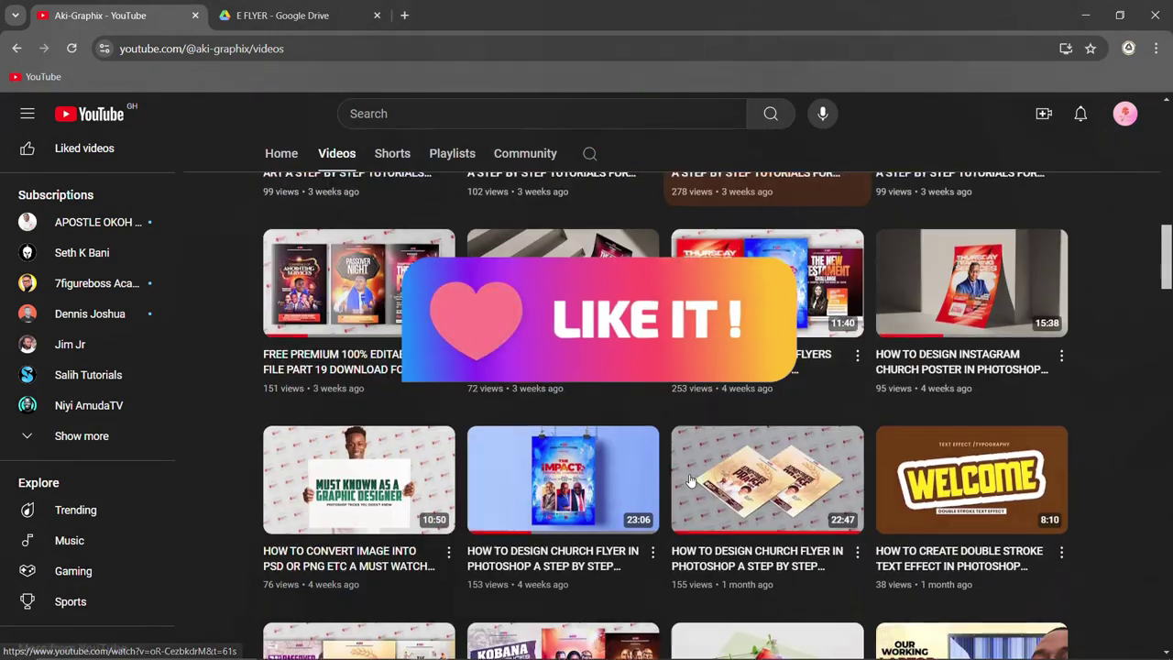
scroll(690, 480, "down", 4)
scroll(690, 480, "up", 3)
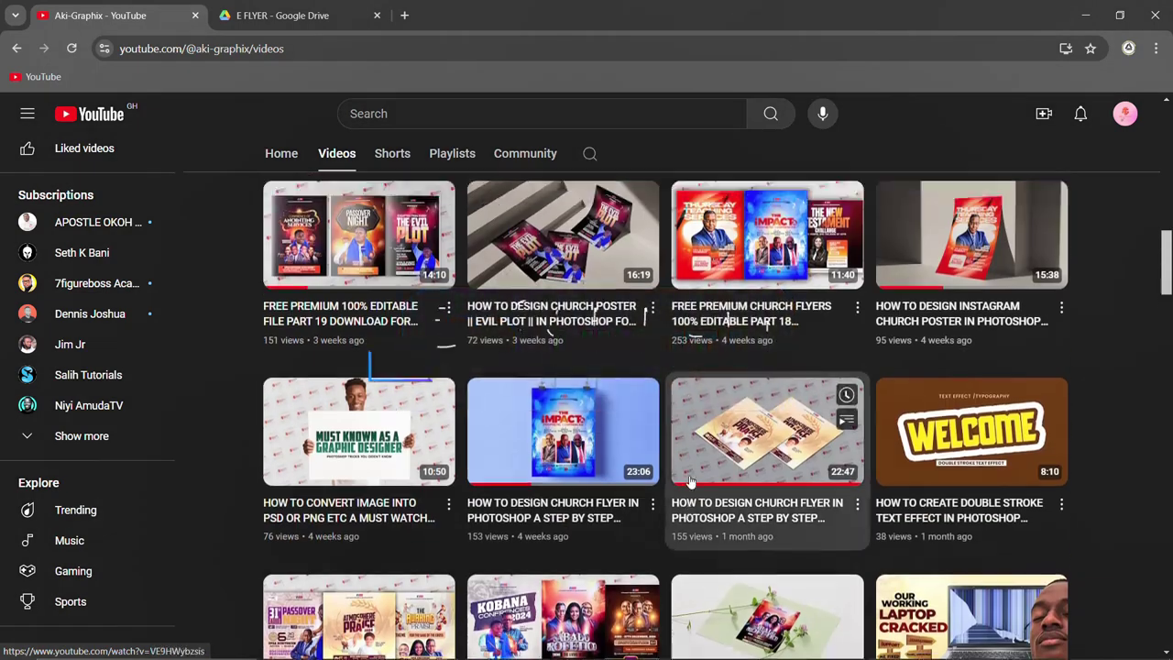
scroll(690, 480, "up", 3)
scroll(690, 480, "up", 3)
scroll(690, 480, "up", 3)
scroll(690, 481, "up", 2)
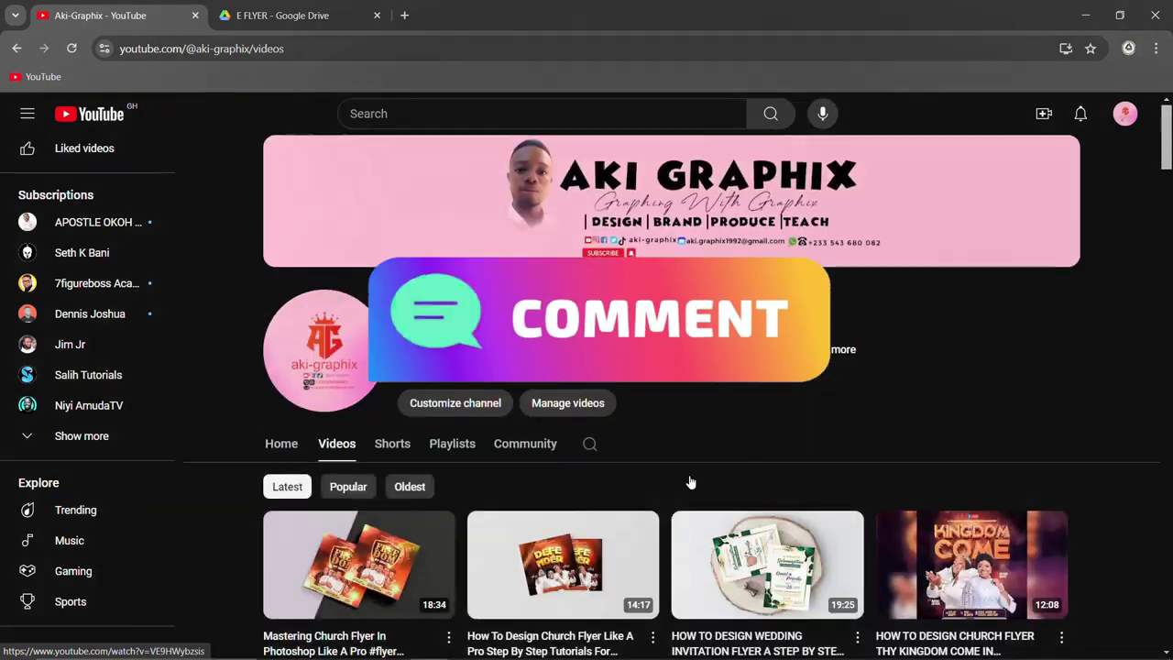
scroll(690, 480, "down", 3)
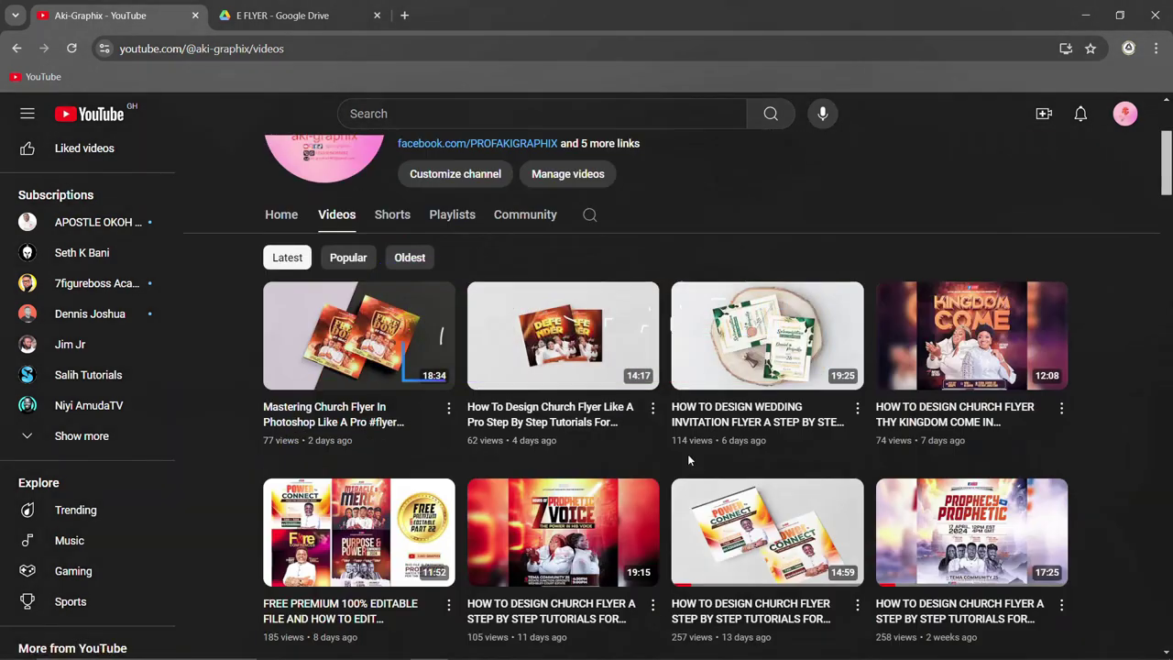
mouse_move(690, 428)
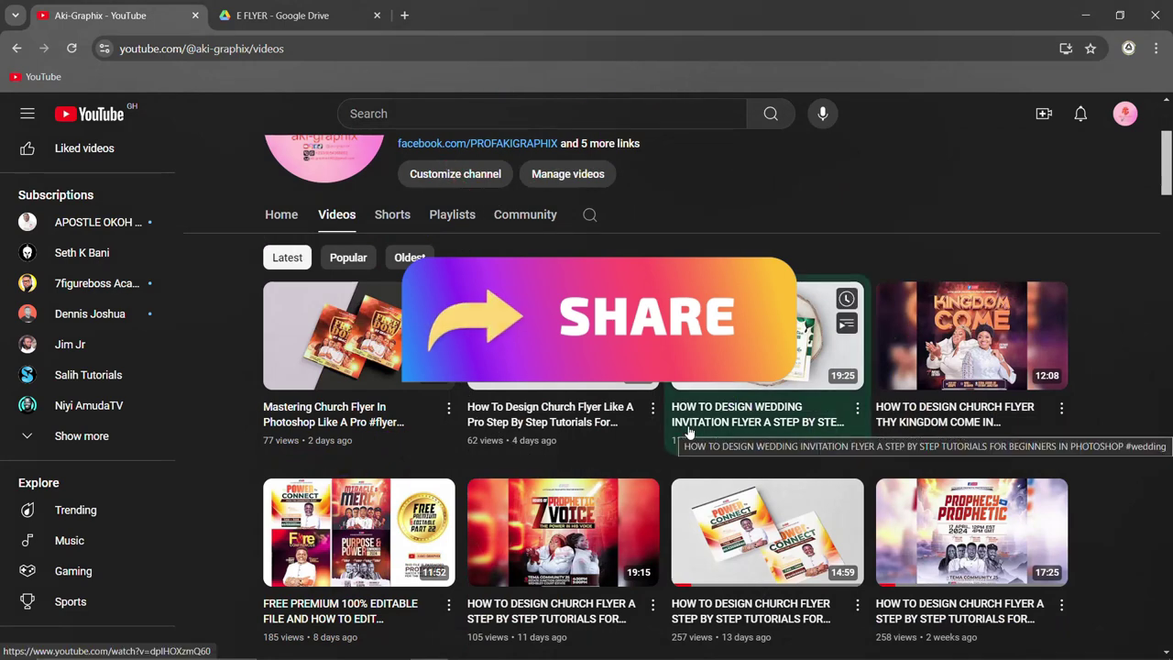
scroll(690, 430, "down", 2)
scroll(690, 431, "down", 2)
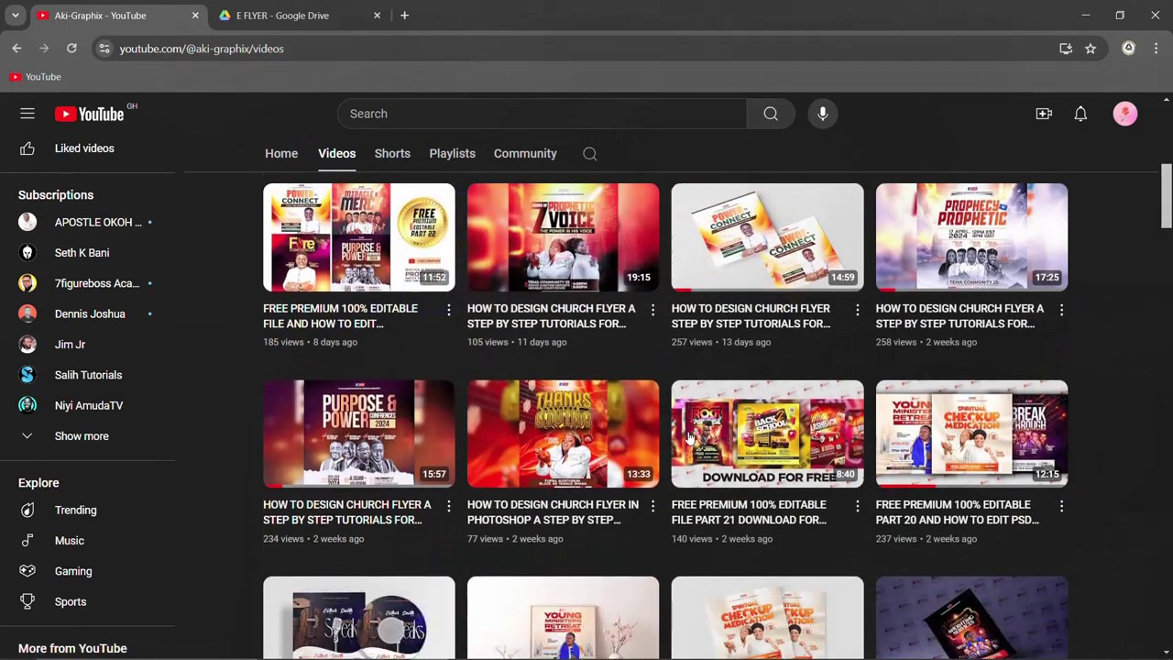
scroll(690, 435, "down", 3)
scroll(690, 438, "down", 3)
scroll(688, 437, "down", 2)
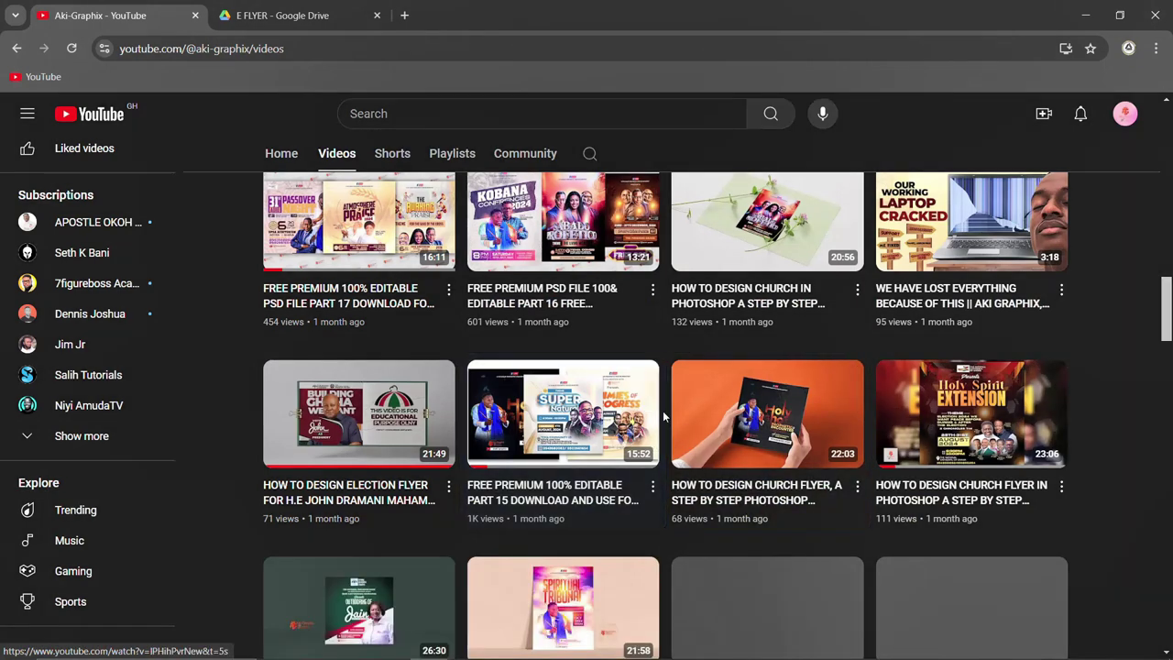
scroll(661, 426, "down", 3)
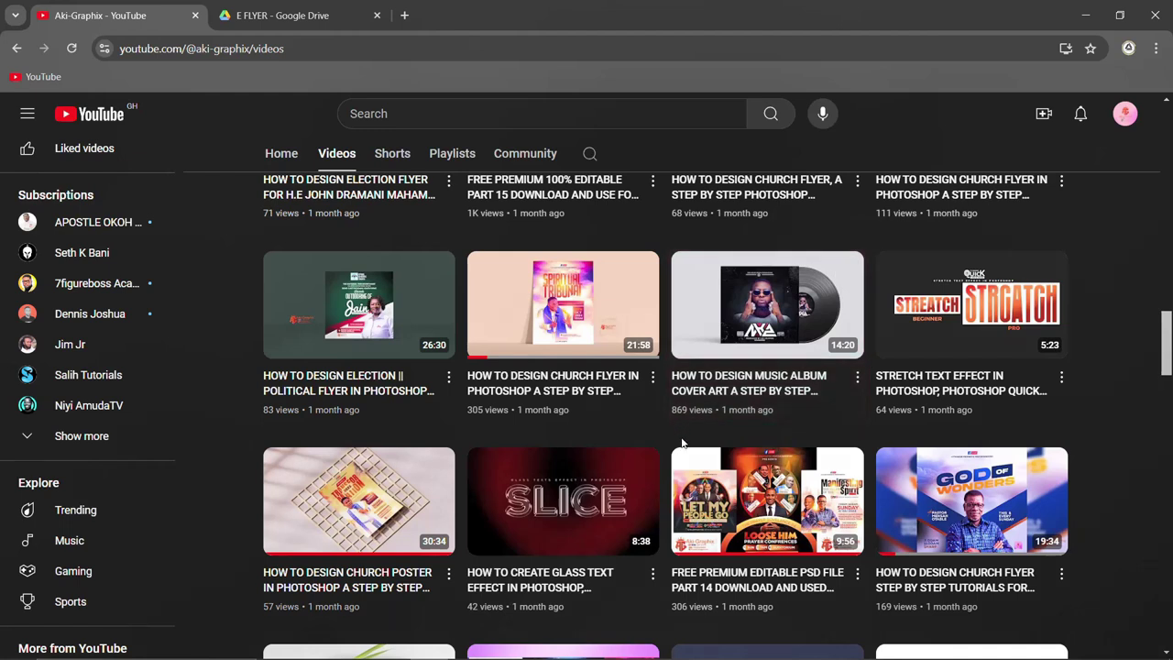
scroll(676, 430, "down", 3)
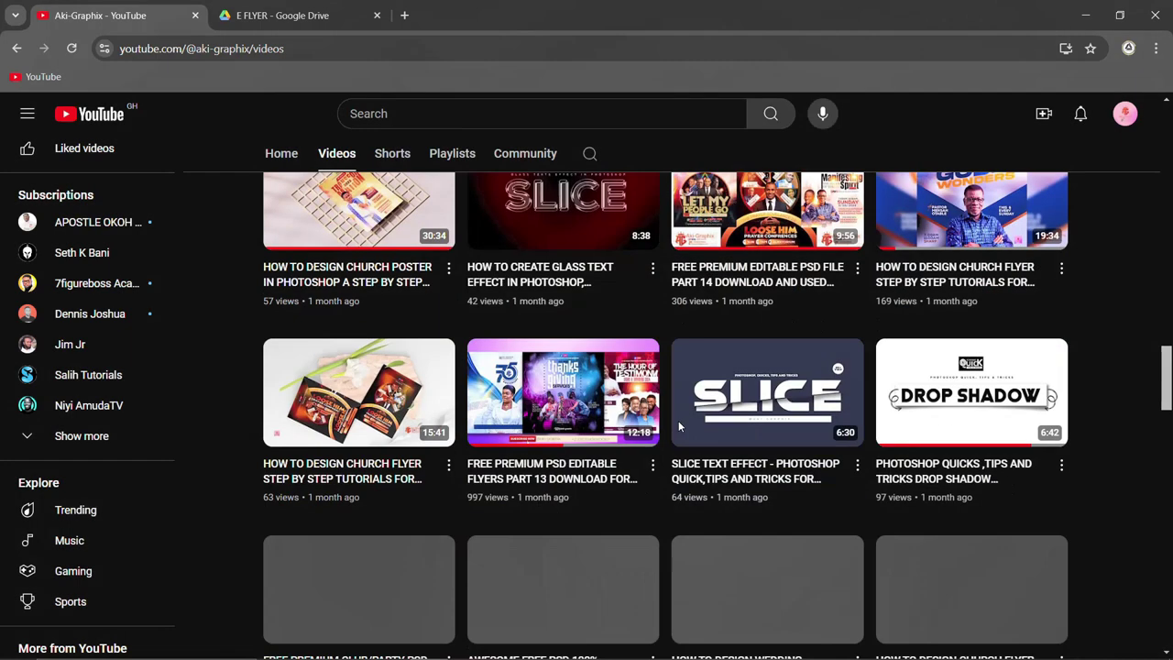
scroll(673, 438, "up", 3)
scroll(672, 438, "up", 2)
scroll(673, 438, "up", 2)
scroll(673, 442, "up", 2)
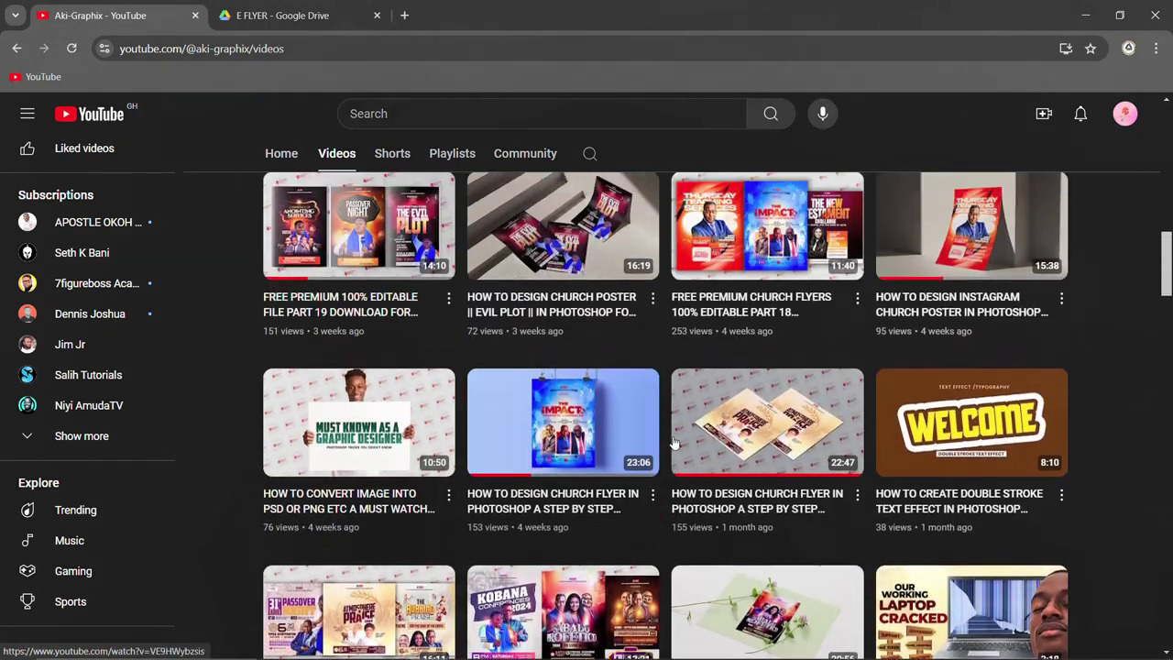
scroll(673, 442, "up", 3)
scroll(673, 443, "up", 3)
scroll(673, 443, "up", 3)
scroll(672, 442, "up", 3)
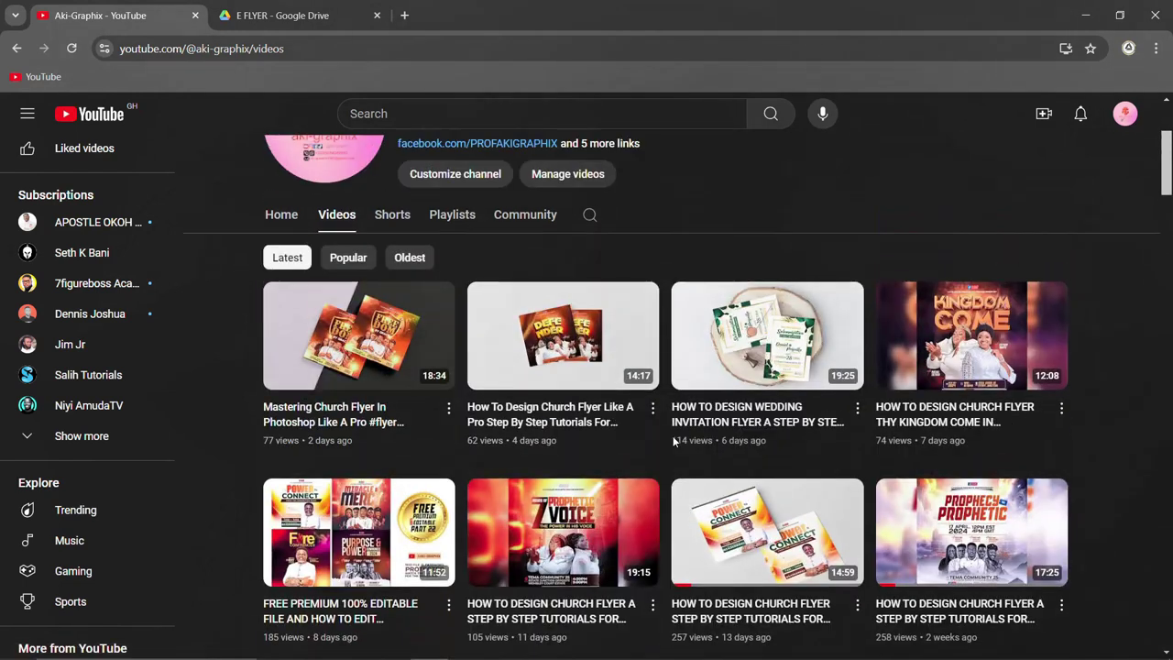
scroll(673, 442, "up", 2)
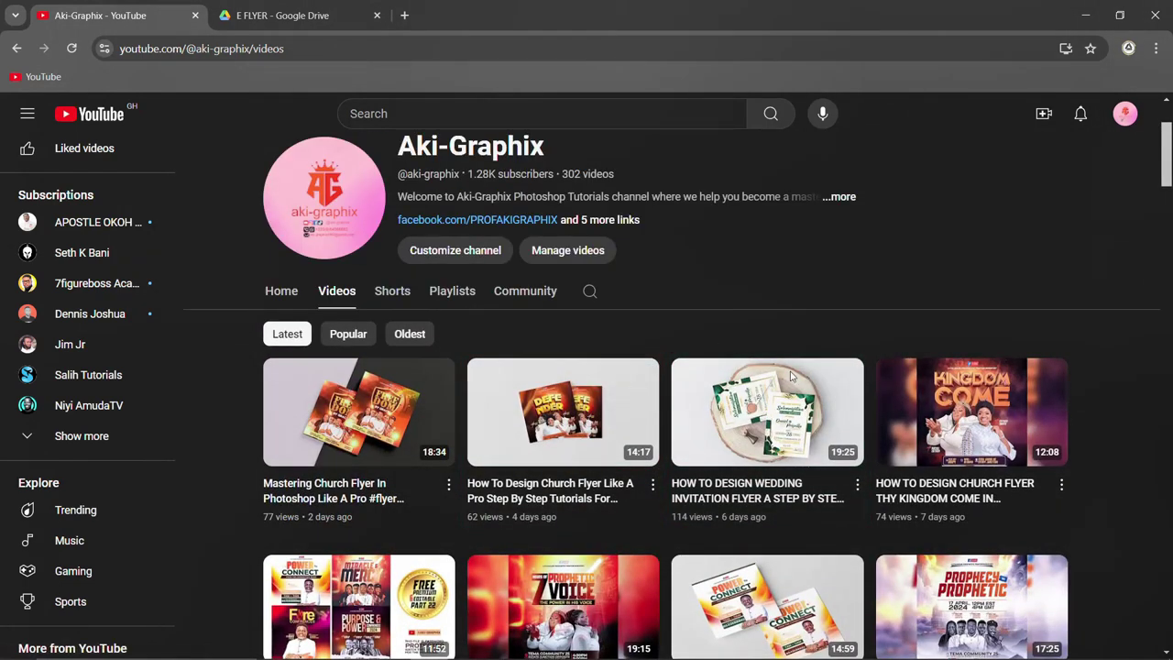
scroll(709, 333, "down", 3)
scroll(797, 411, "down", 3)
scroll(797, 411, "down", 3)
scroll(797, 412, "down", 3)
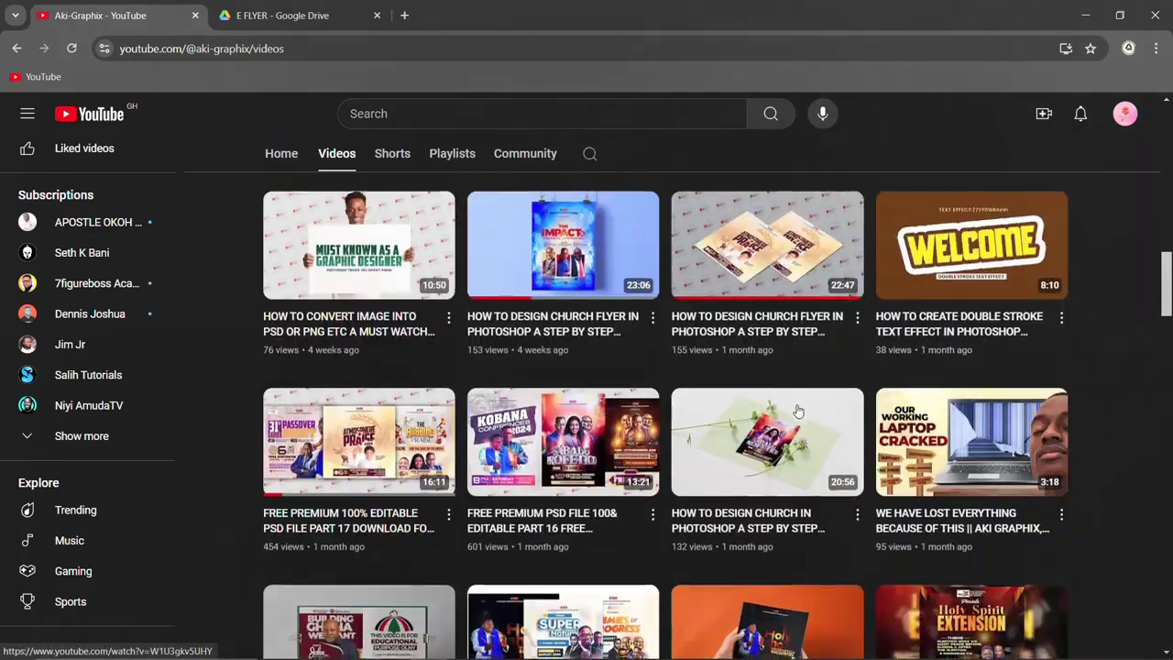
scroll(797, 411, "down", 4)
scroll(798, 411, "down", 1)
scroll(797, 411, "down", 3)
scroll(798, 411, "down", 3)
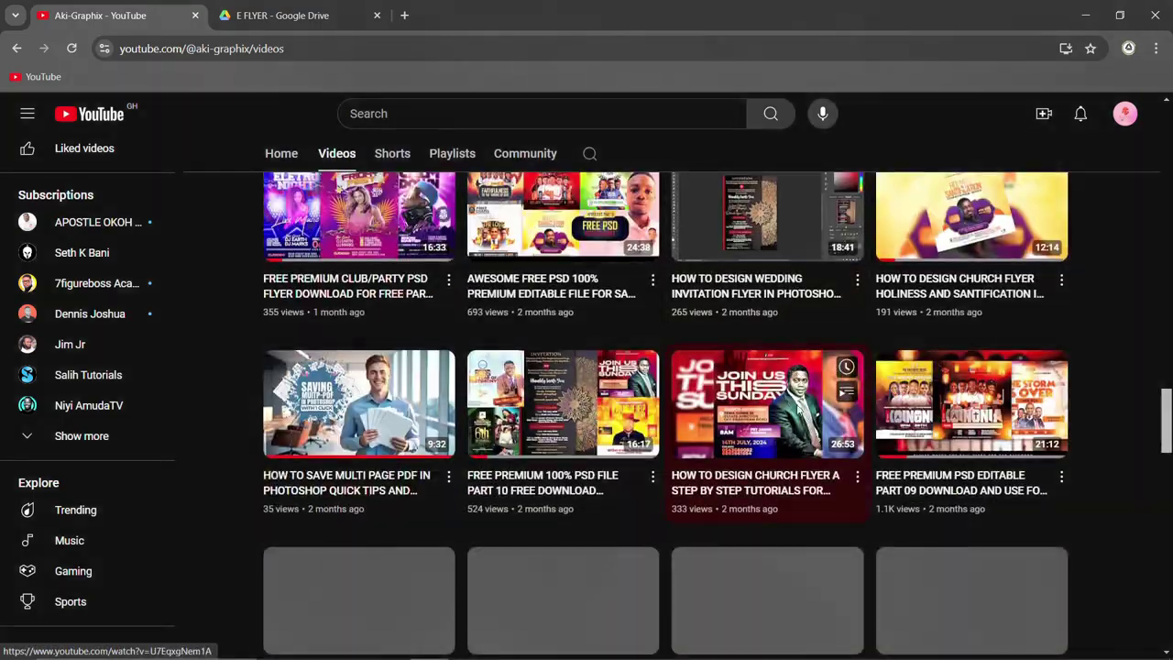
scroll(797, 412, "down", 2)
scroll(797, 411, "down", 1)
scroll(797, 411, "up", 1)
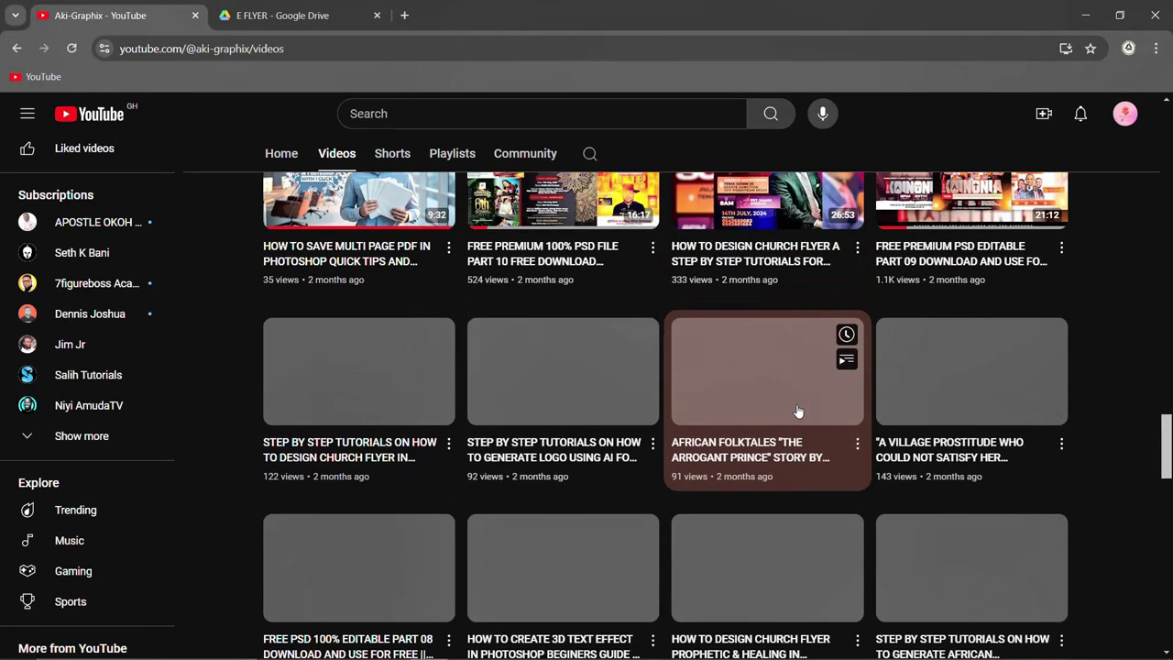
scroll(797, 411, "down", 3)
scroll(797, 412, "down", 3)
scroll(791, 418, "down", 2)
scroll(785, 422, "down", 1)
scroll(786, 422, "down", 2)
scroll(785, 422, "up", 2)
scroll(786, 421, "up", 5)
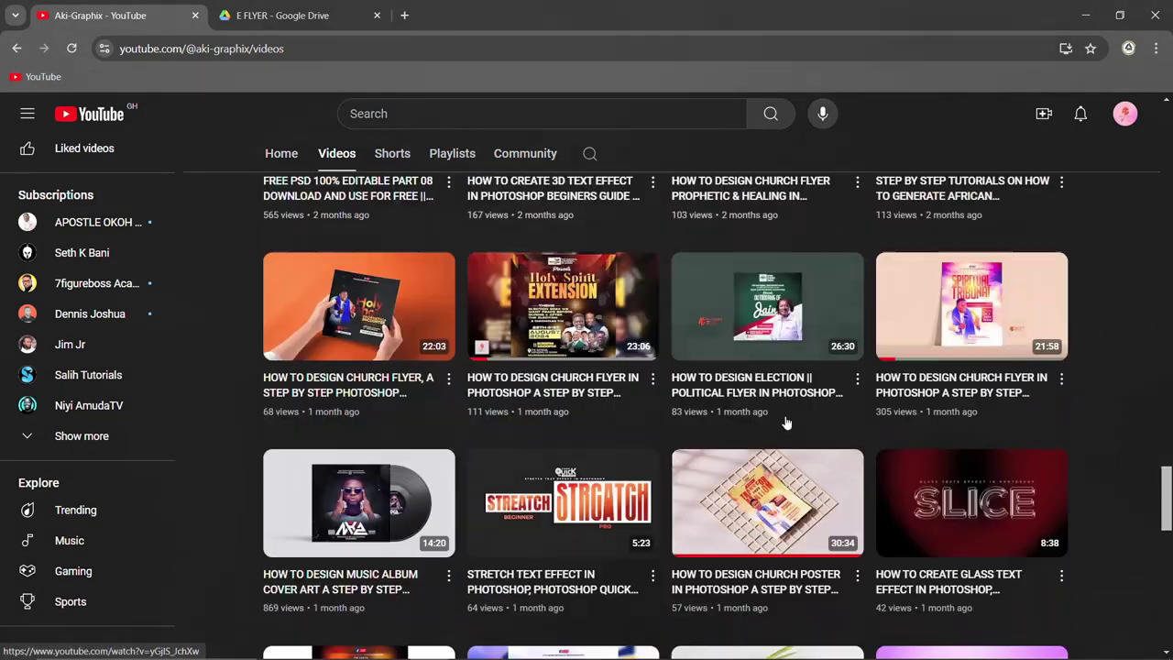
scroll(785, 421, "down", 8)
scroll(785, 422, "up", 5)
scroll(785, 421, "up", 3)
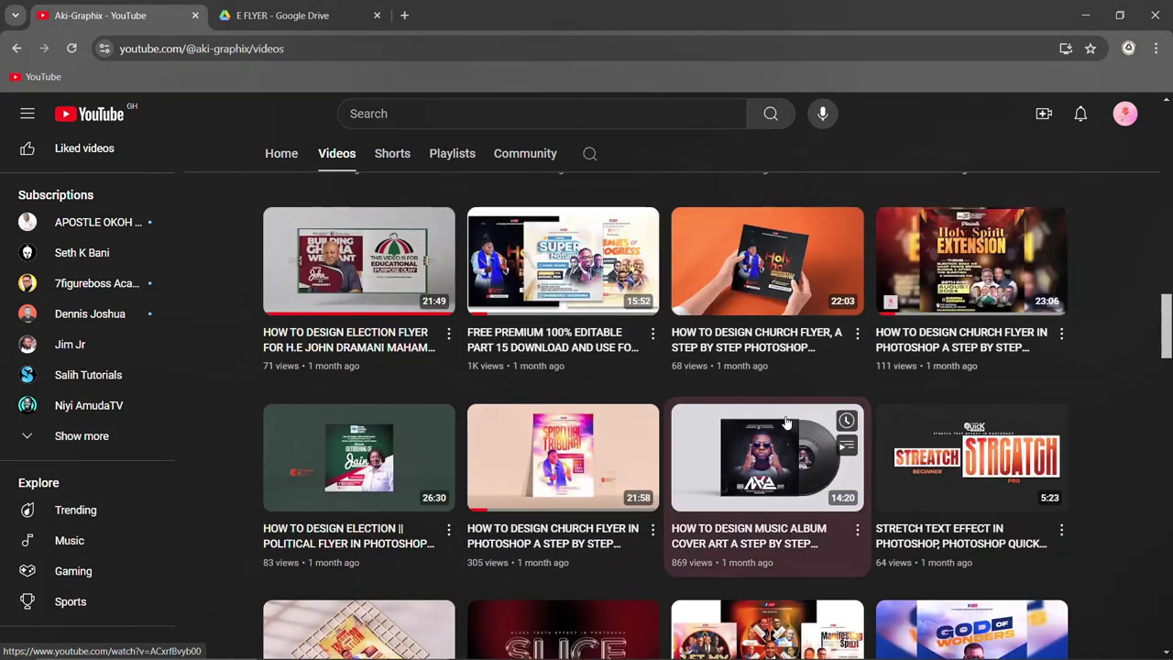
scroll(786, 422, "down", 1)
scroll(785, 422, "up", 4)
scroll(785, 421, "up", 2)
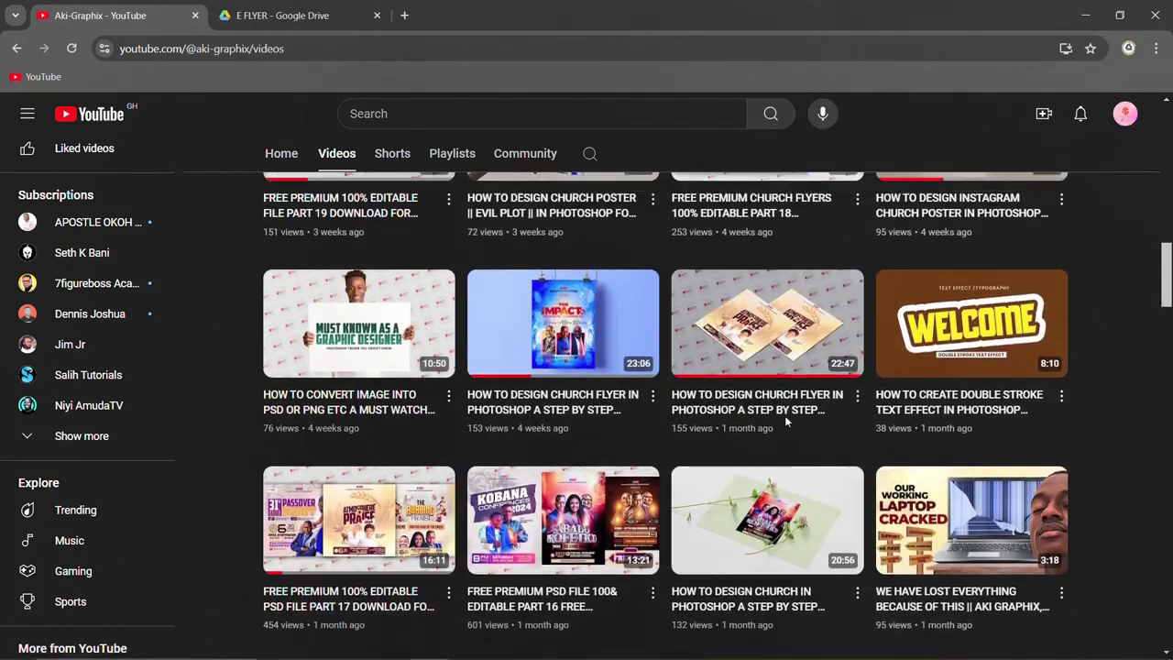
scroll(735, 368, "up", 3)
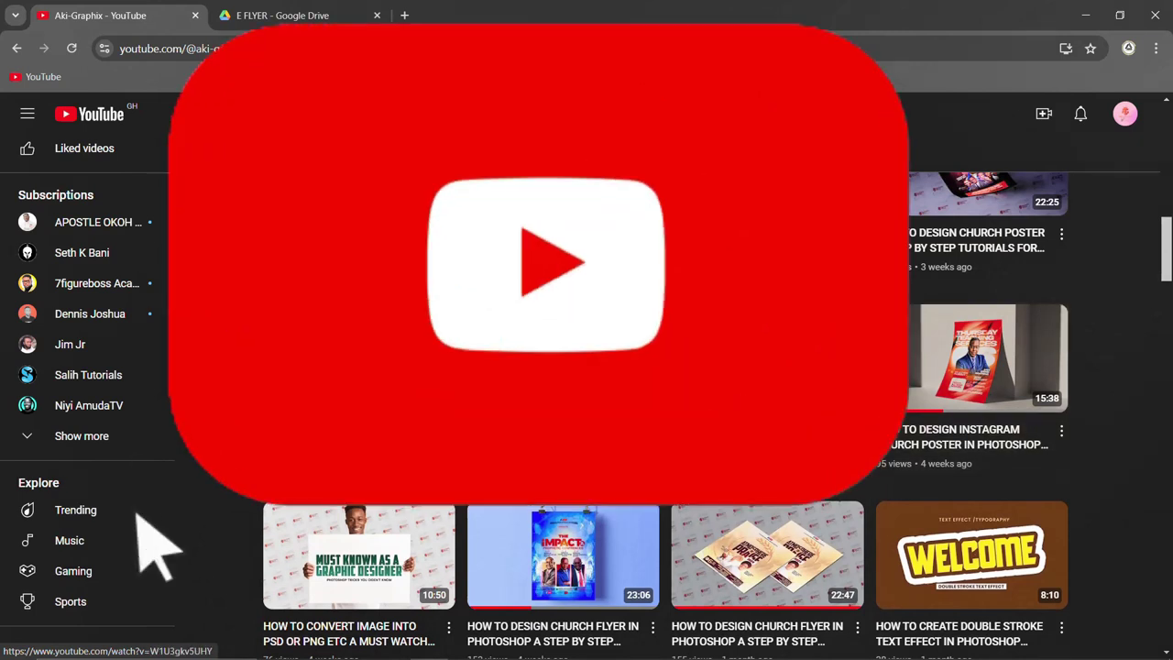
scroll(735, 369, "up", 2)
scroll(783, 392, "up", 3)
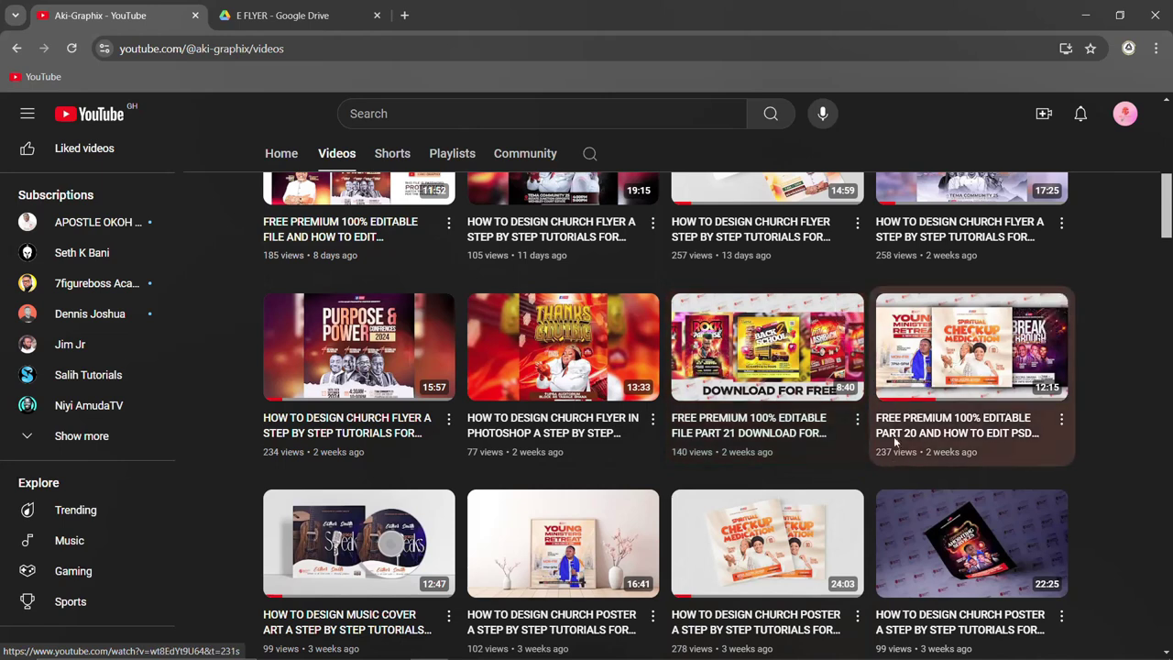
mouse_move(767, 346)
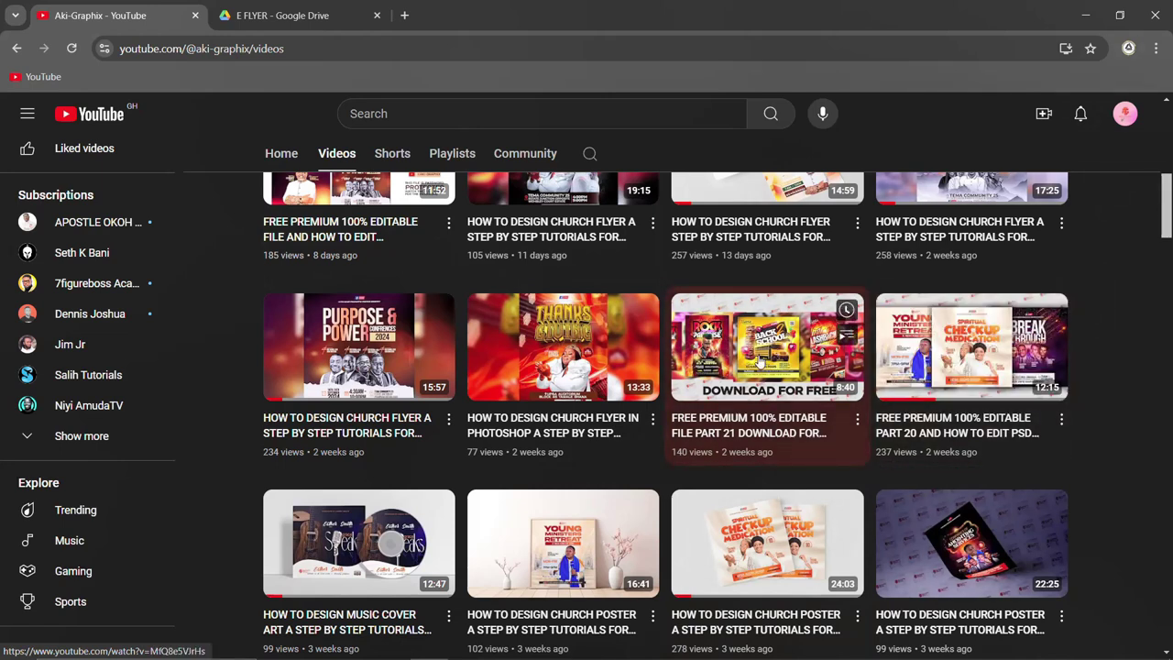
scroll(758, 362, "up", 2)
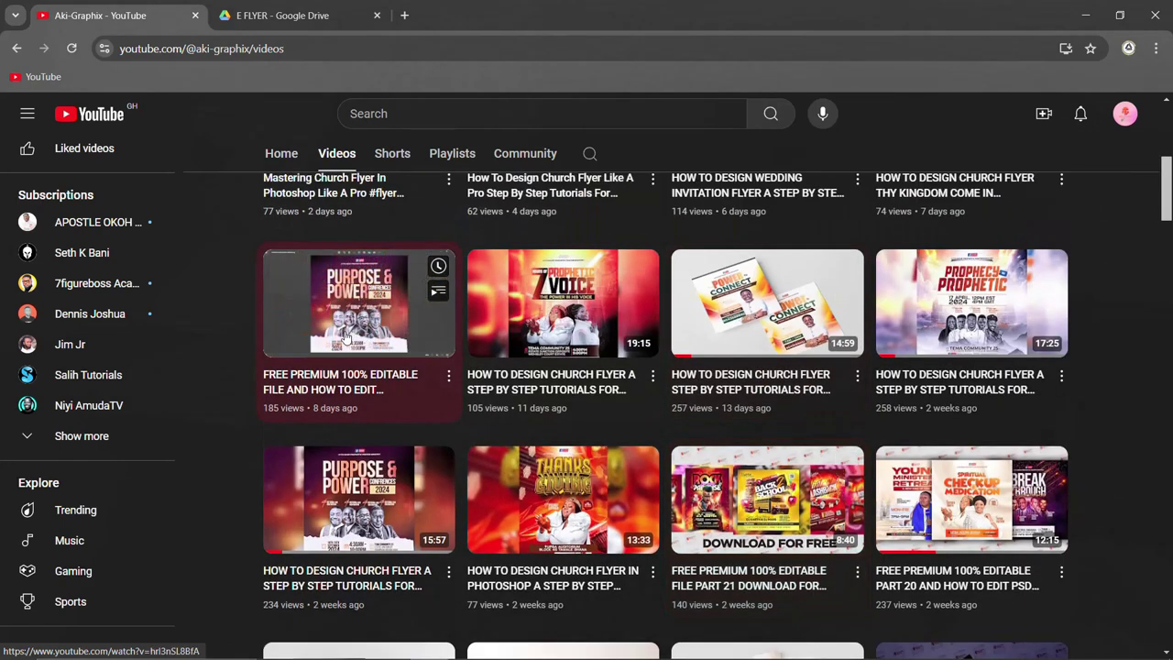
scroll(431, 403, "up", 4)
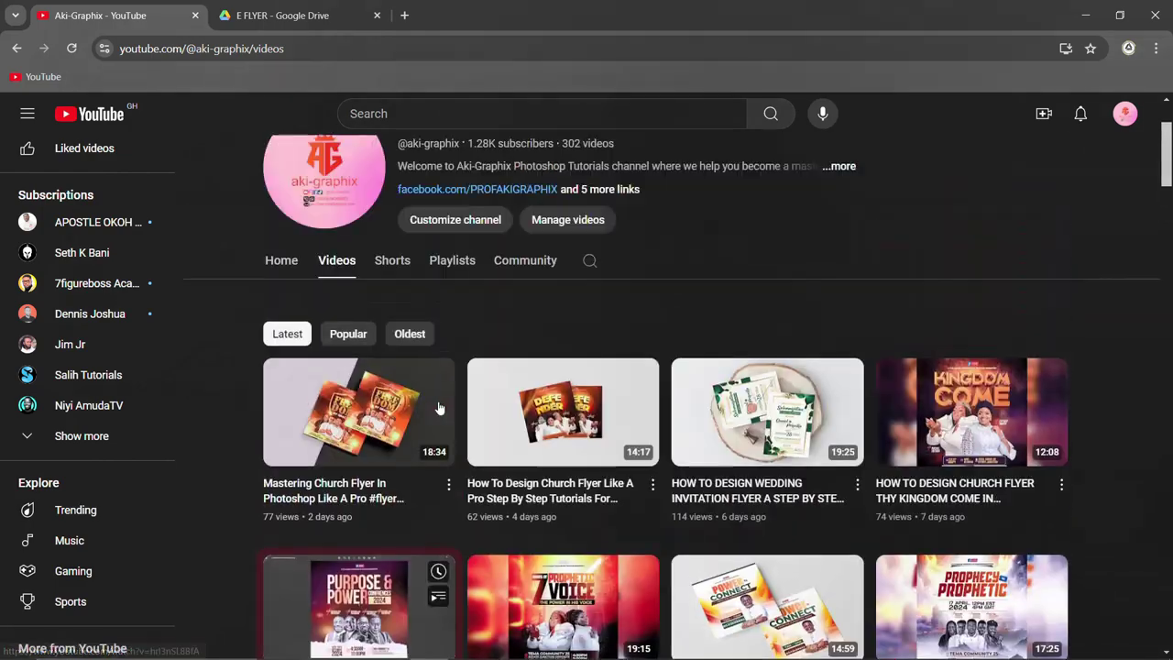
Step: Show the FREE PREMIUM CHURCH FLYERS PART 23 folder and select the Advance Prayer flyer image
left_click(317, 647)
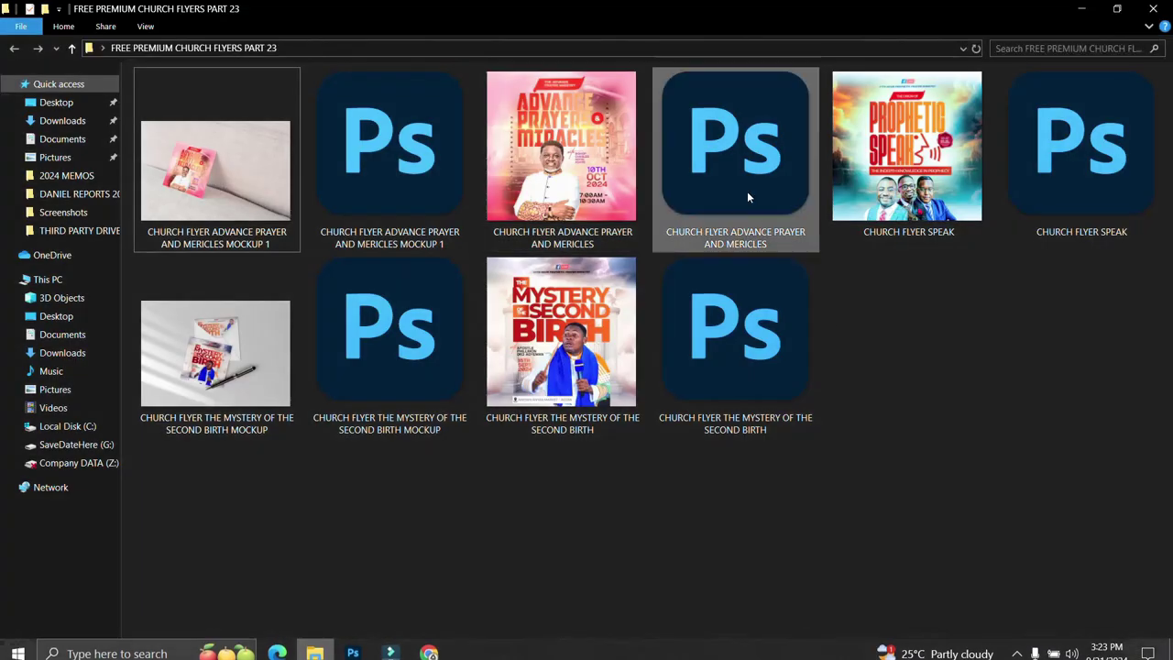
left_click_drag(1050, 499, 128, 66)
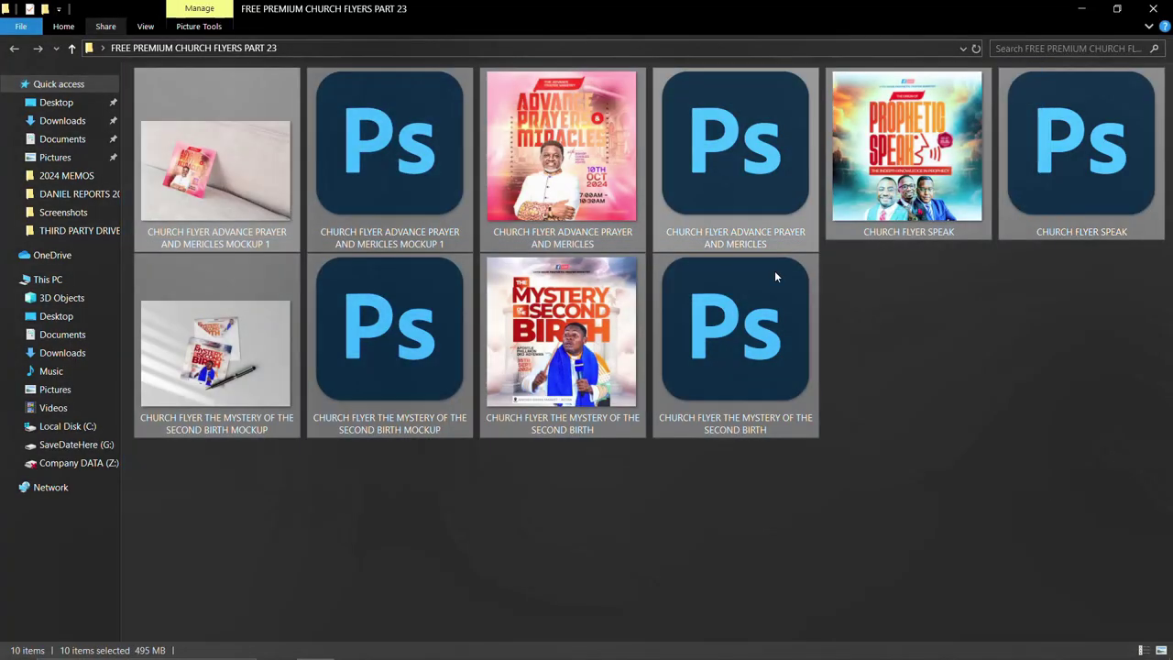
left_click(1093, 499)
mouse_move(1130, 485)
left_mouse_down()
mouse_move(752, 494)
mouse_move(177, 88)
left_mouse_up()
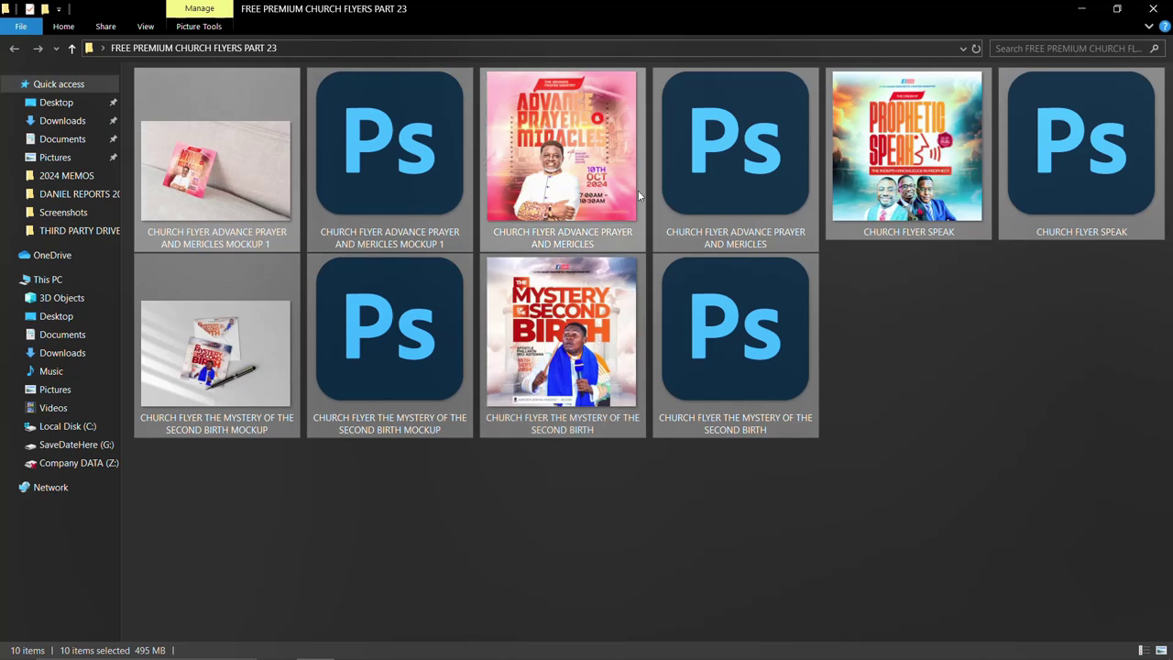
left_click(580, 191)
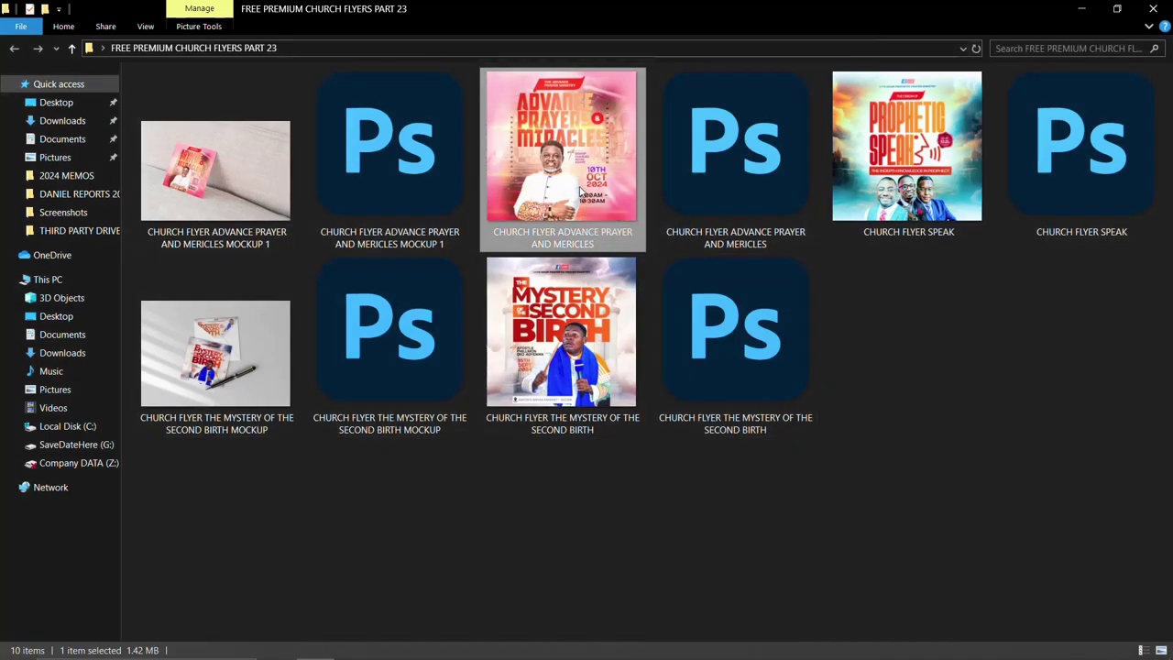
double_click(579, 188)
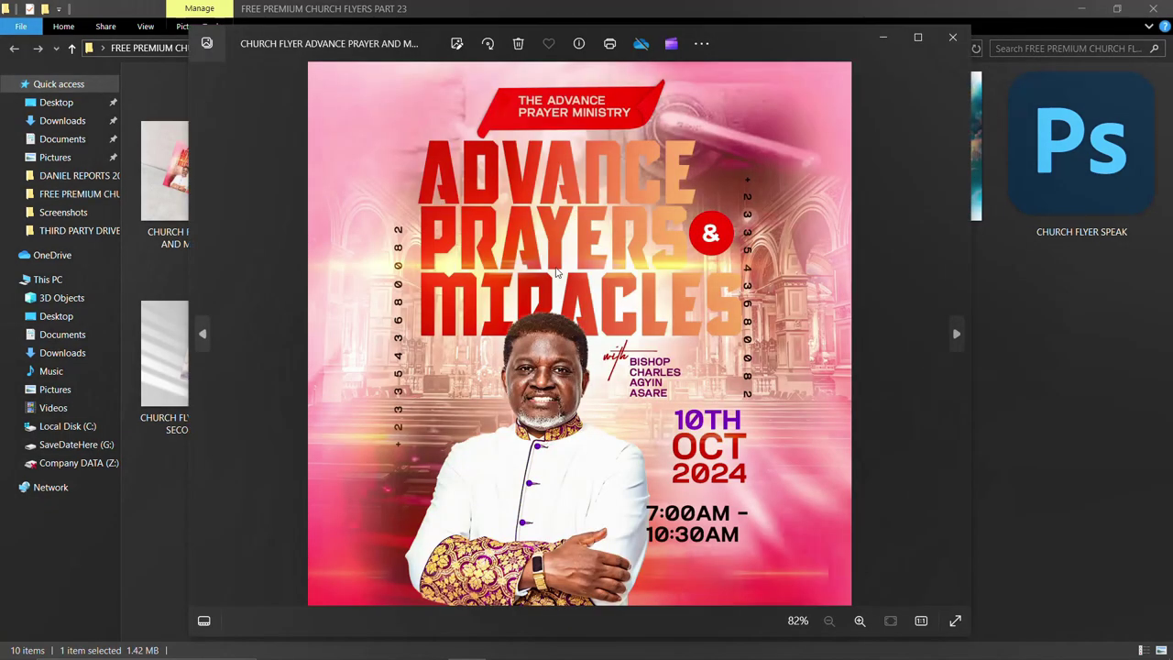
scroll(557, 273, "up", 3)
scroll(557, 273, "down", 3)
left_click(918, 37)
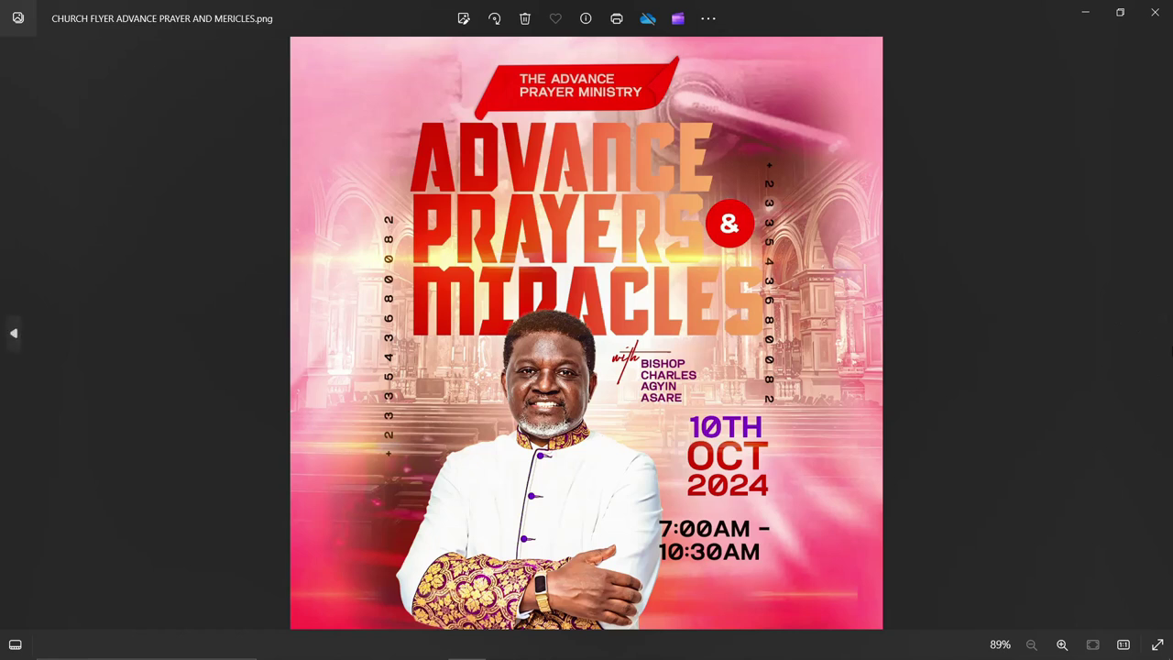
left_click(27, 335)
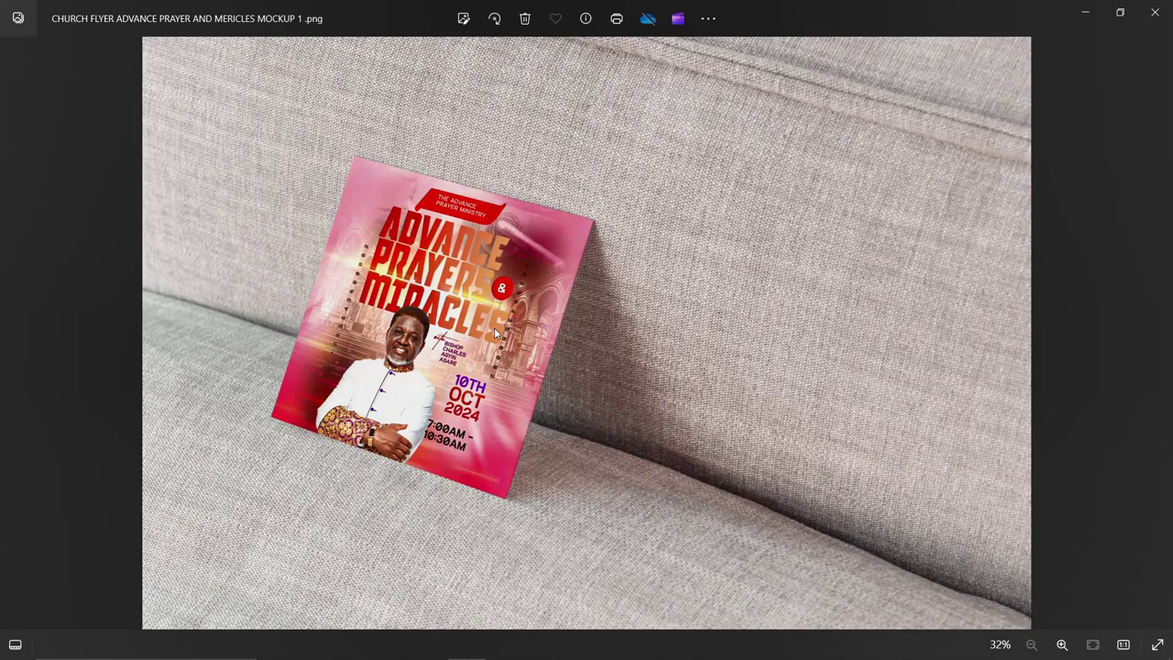
scroll(494, 329, "up", 3)
scroll(494, 330, "down", 2)
scroll(493, 327, "down", 1)
scroll(494, 327, "down", 1)
left_click(1158, 330)
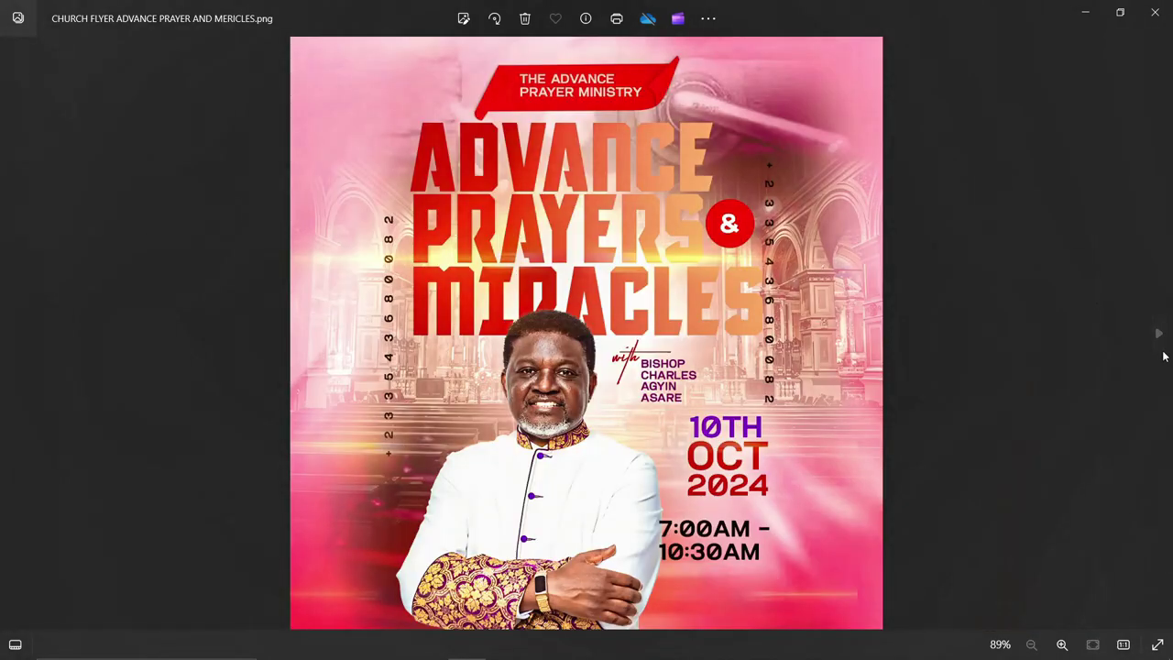
left_click(1161, 337)
scroll(532, 275, "up", 2)
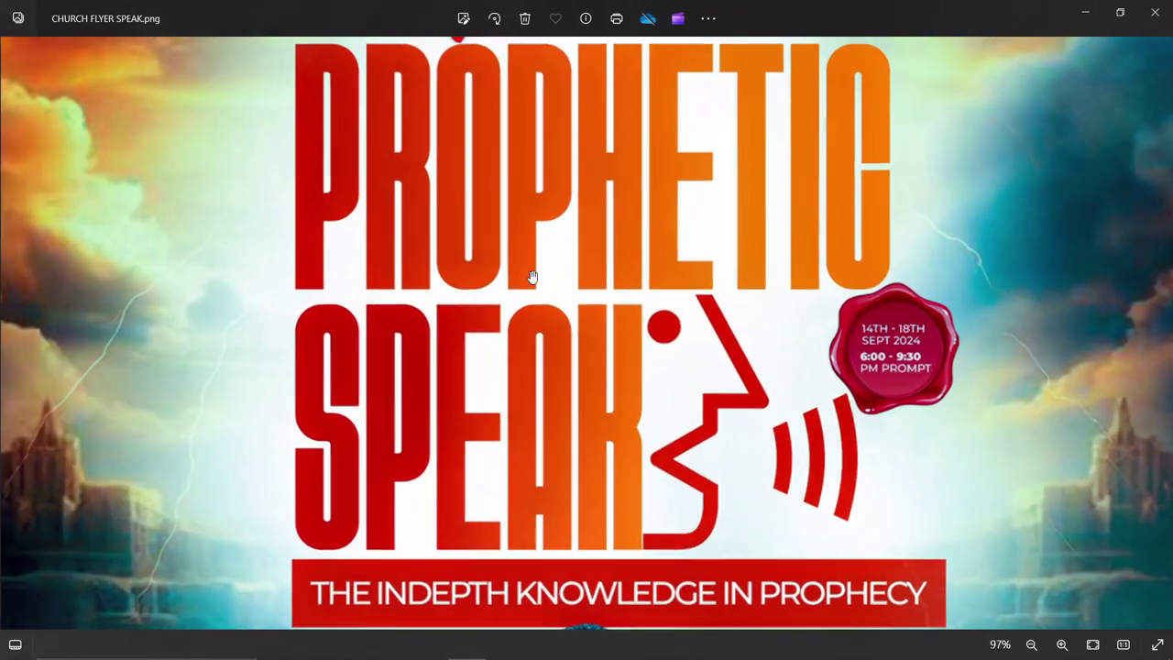
scroll(532, 276, "down", 2)
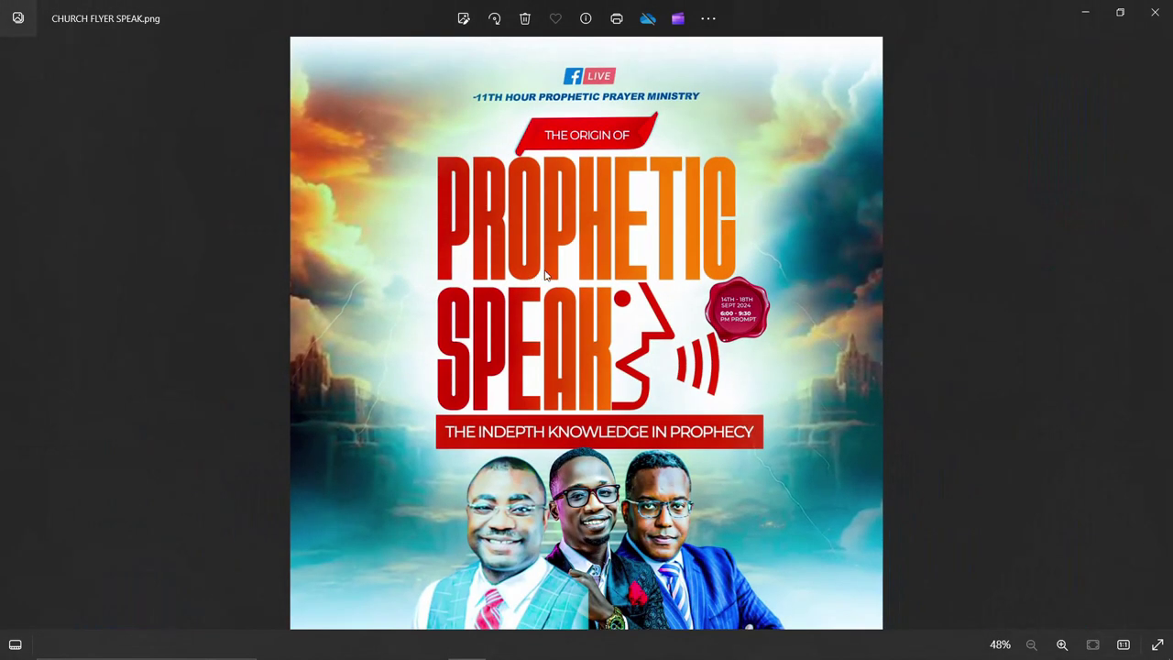
left_click(1161, 338)
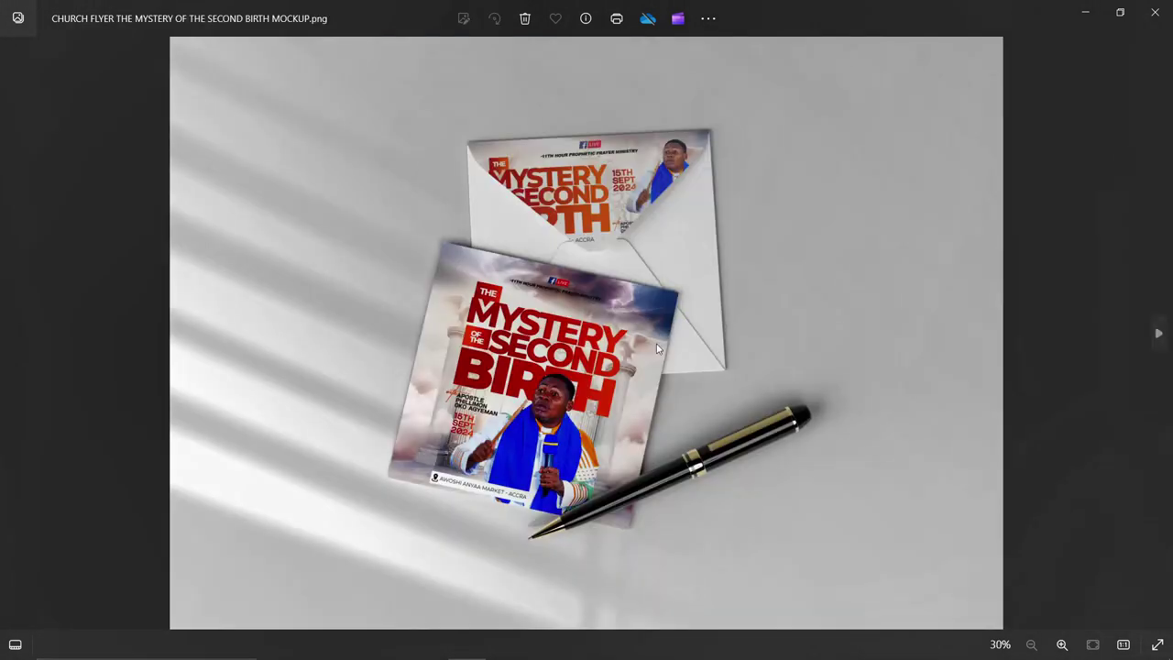
scroll(502, 337, "up", 2)
scroll(502, 337, "up", 1)
scroll(502, 337, "down", 3)
scroll(588, 328, "up", 3)
scroll(587, 328, "down", 3)
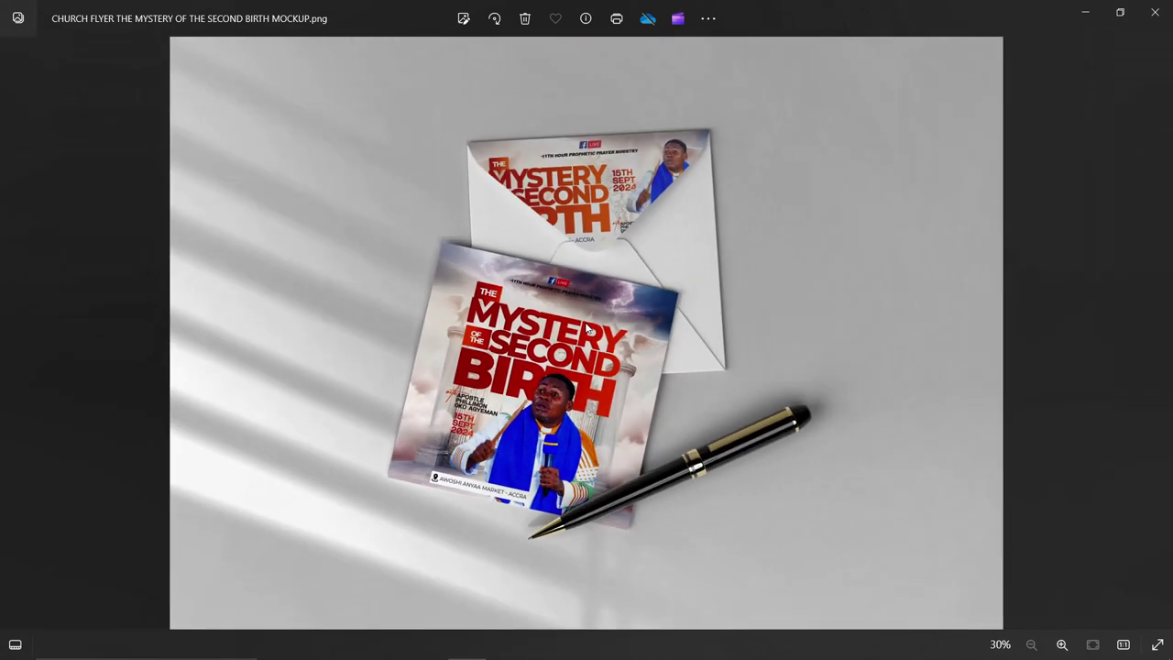
left_click(1159, 335)
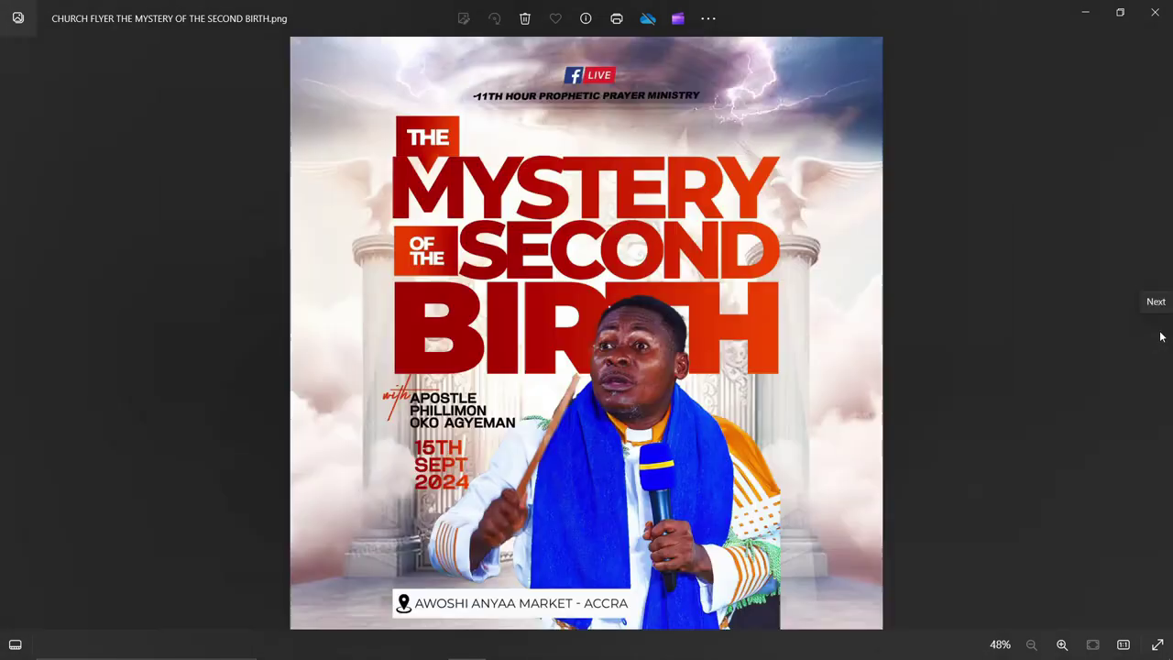
left_click(5, 333)
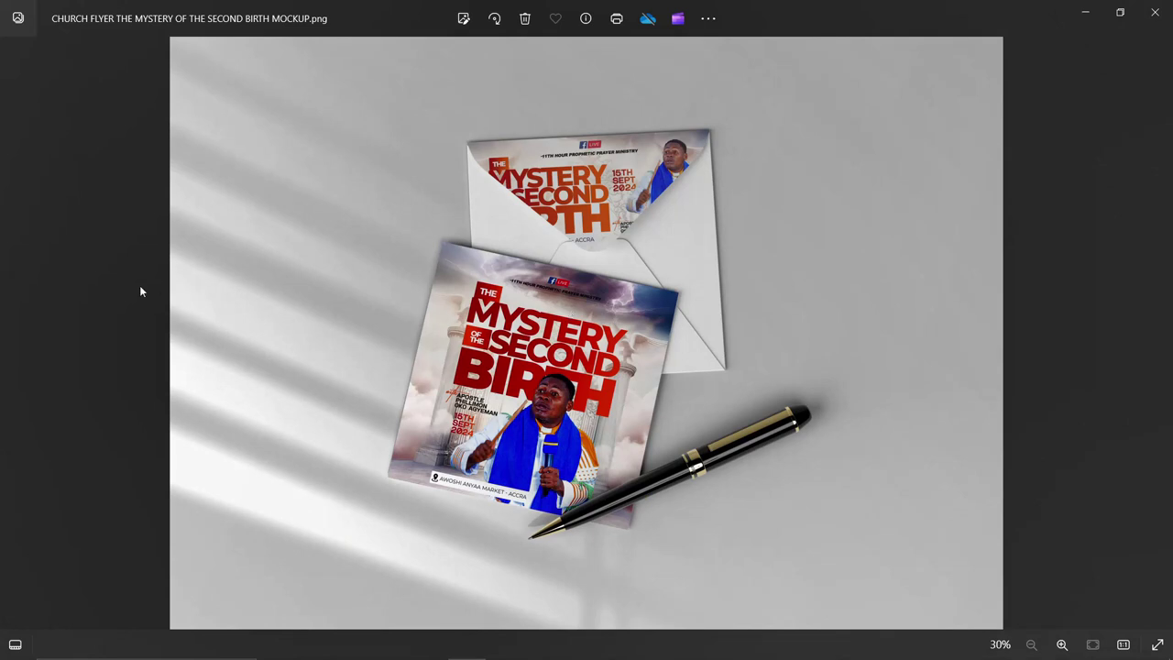
left_click(1156, 333)
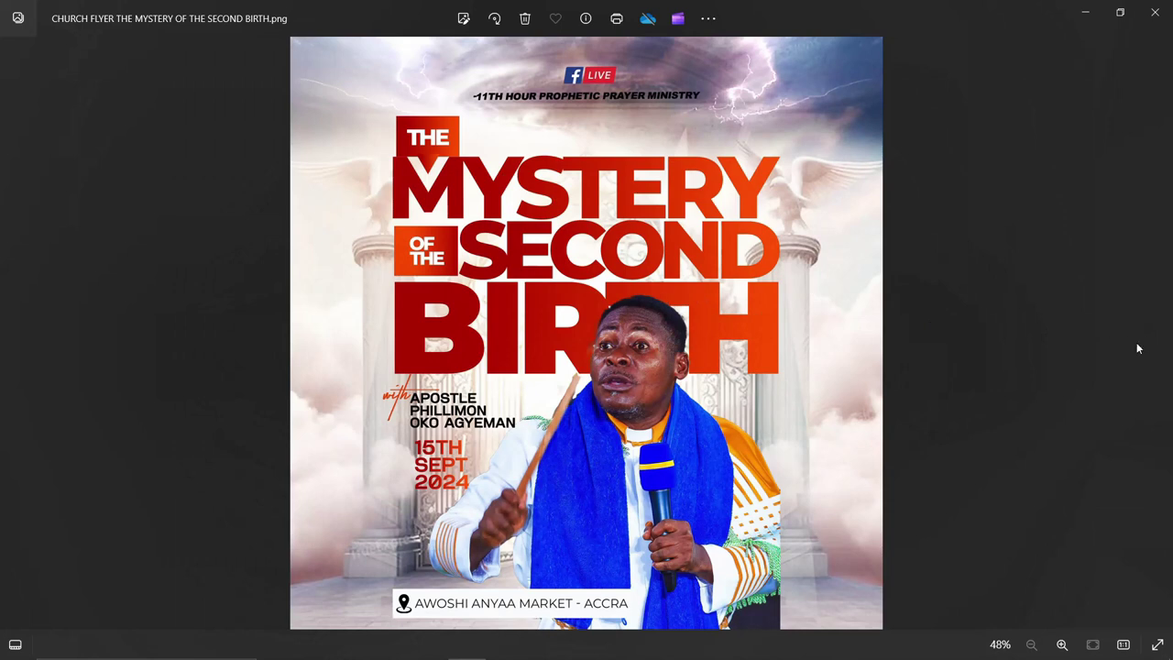
key("Left")
key("Right")
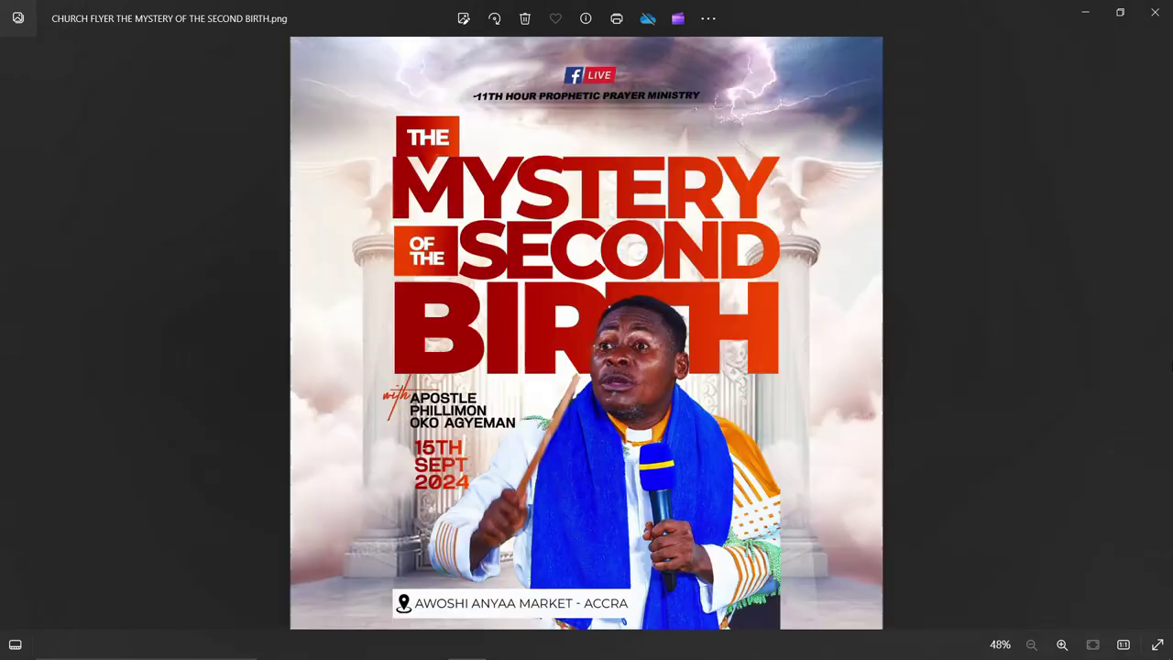
key("Left")
key("Left")
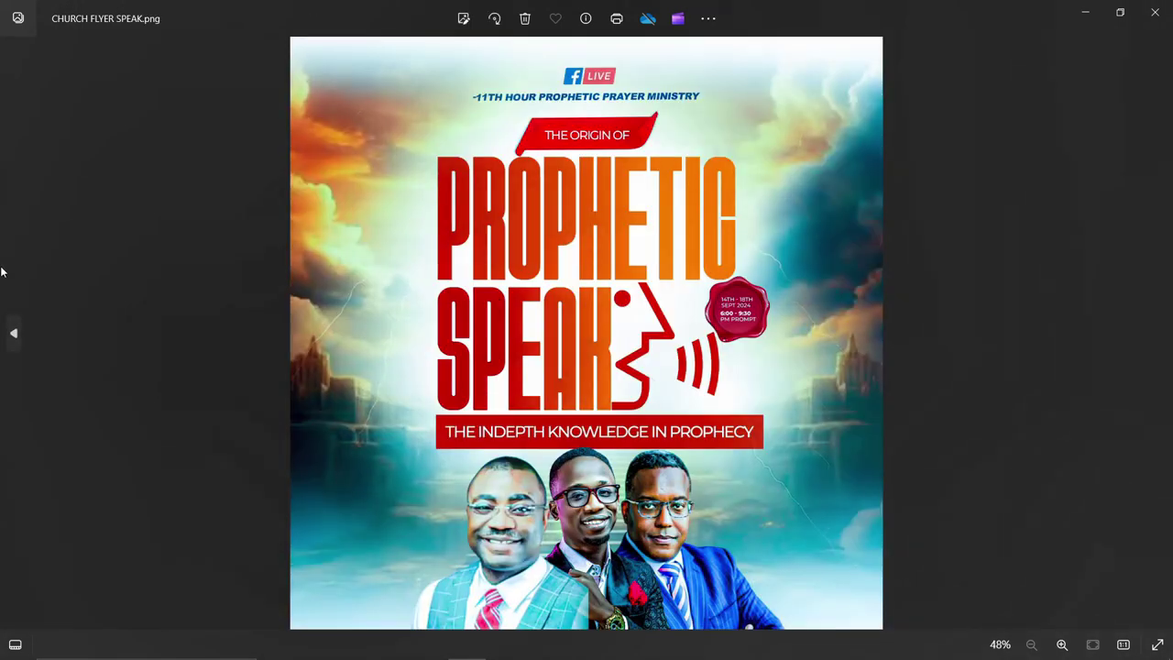
key("Left")
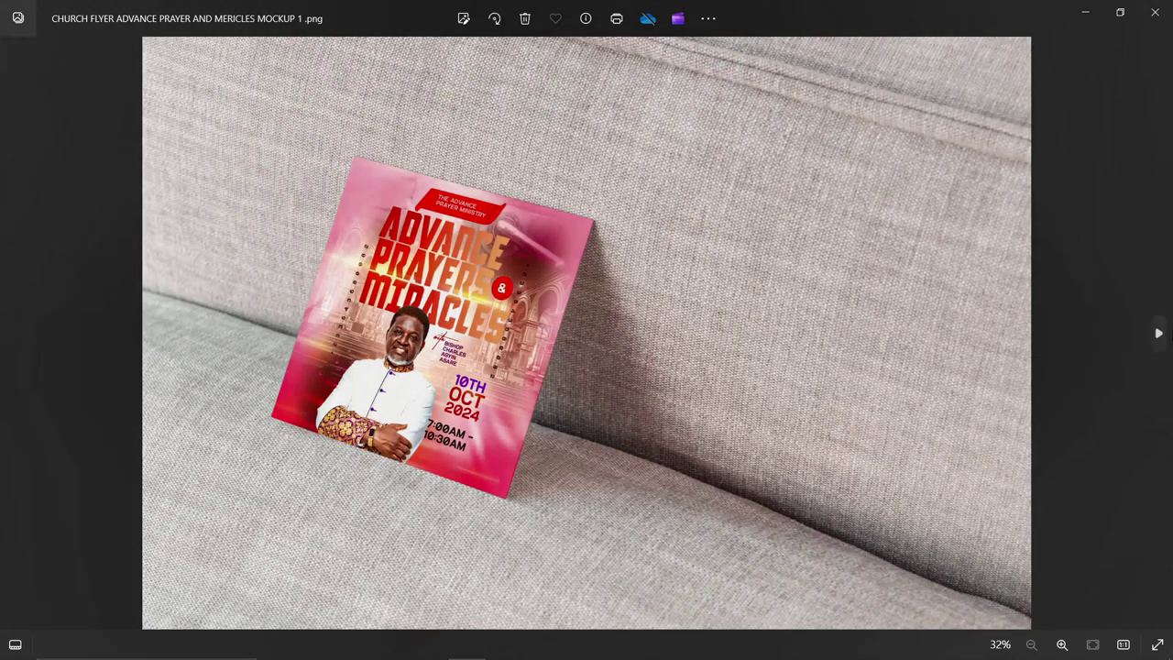
key("Right")
key("Right")
left_click(1168, 20)
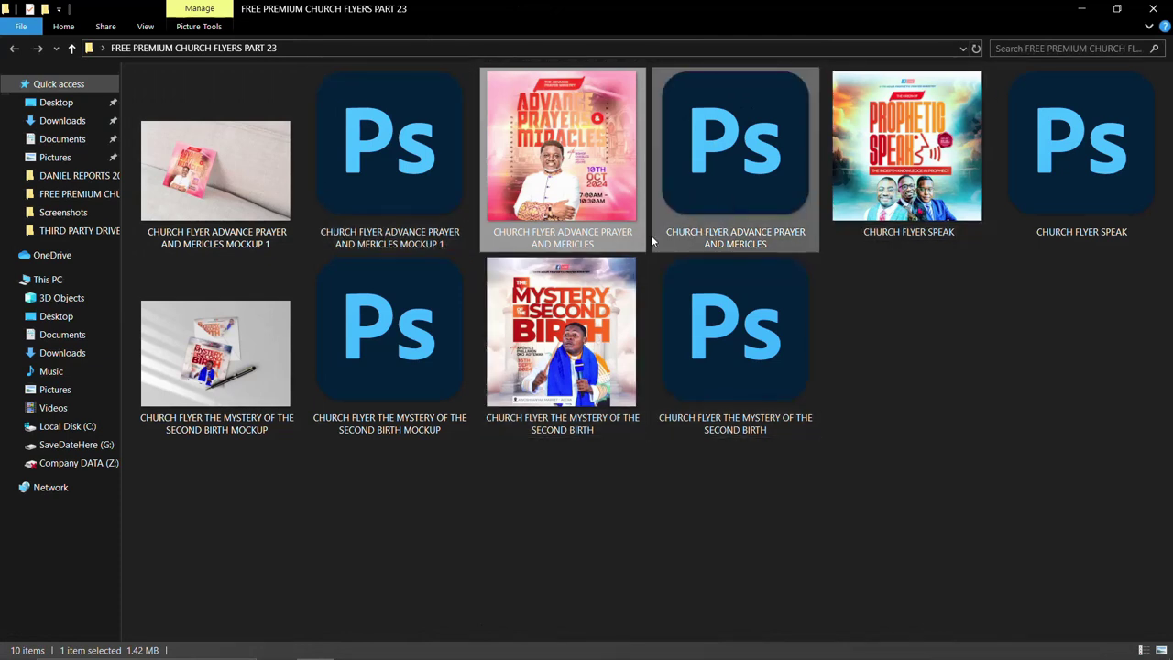
Step: Open CHURCH FLYER ADVANCE PRAYER AND MERICLES.psd in Photoshop
double_click(749, 153)
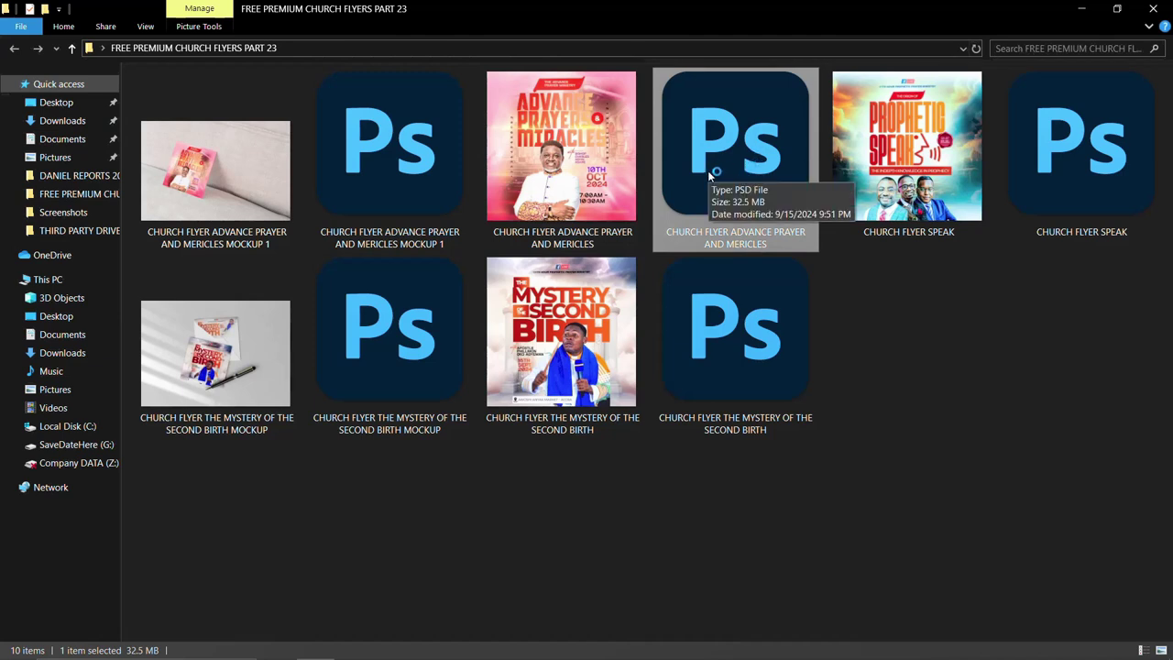
Step: Hide the CONTACT group so the 7:00AM - 10:30AM time disappears from the flyer
scroll(641, 412, "up", 1)
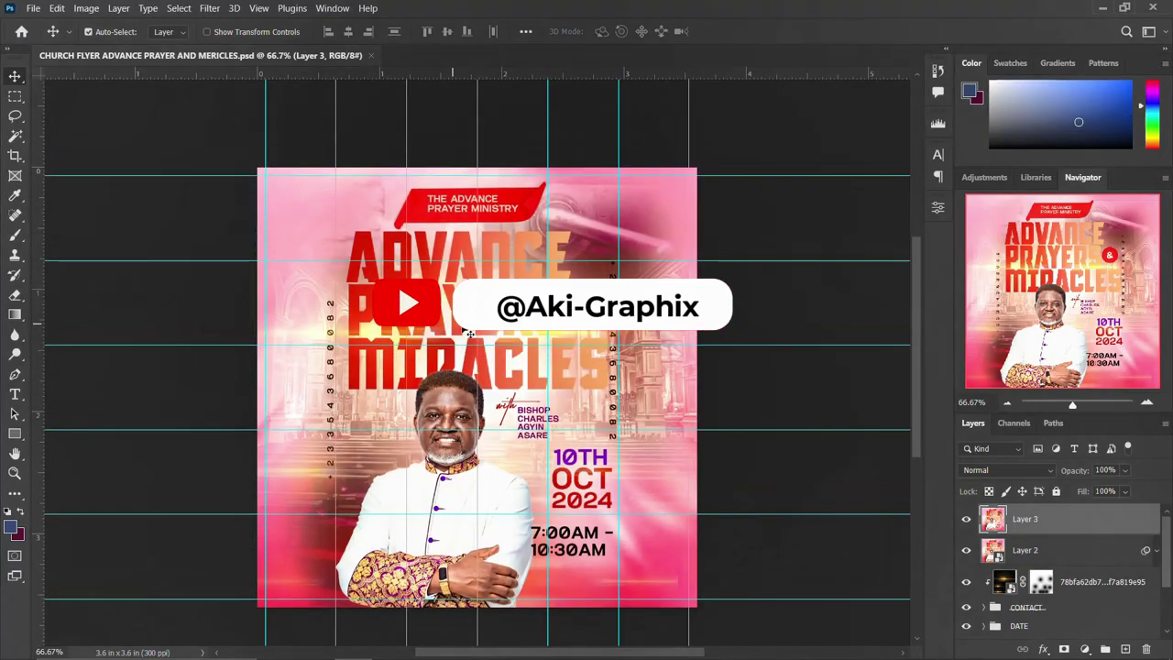
scroll(824, 477, "up", 1)
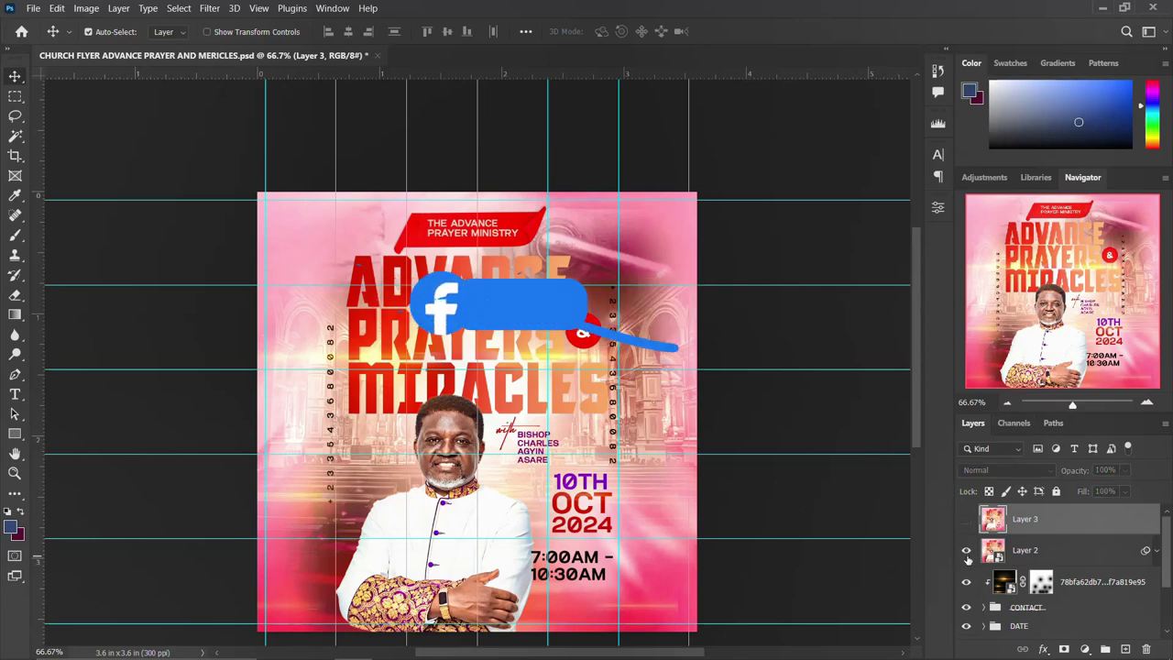
left_click(966, 550)
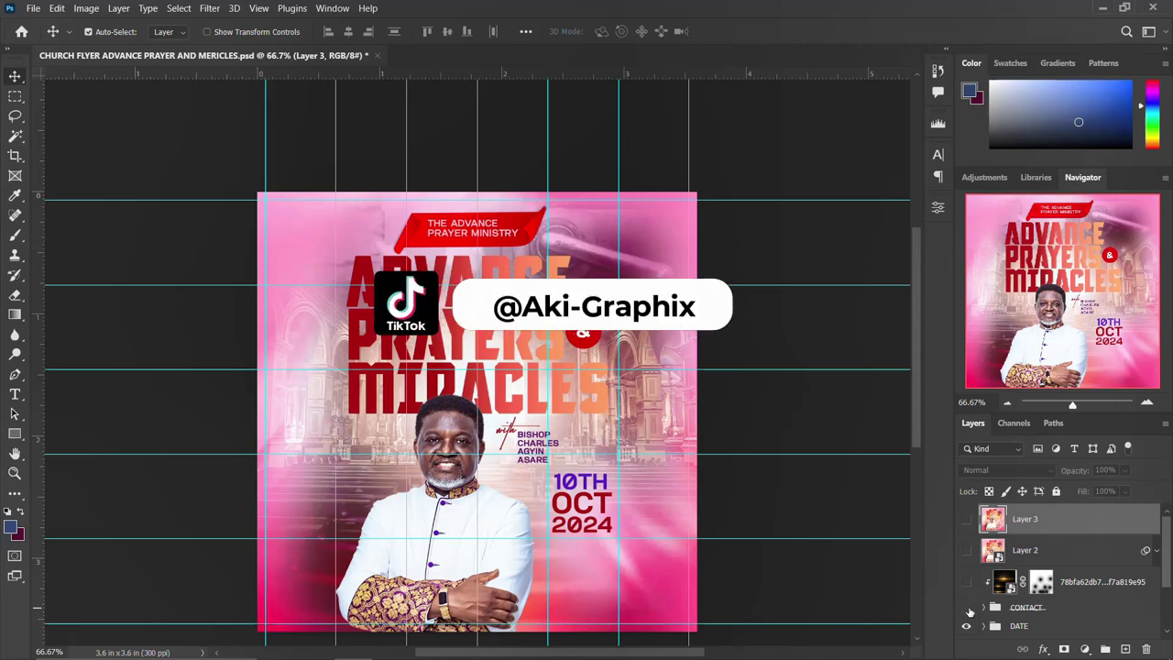
left_click(983, 607)
scroll(999, 568, "down", 2)
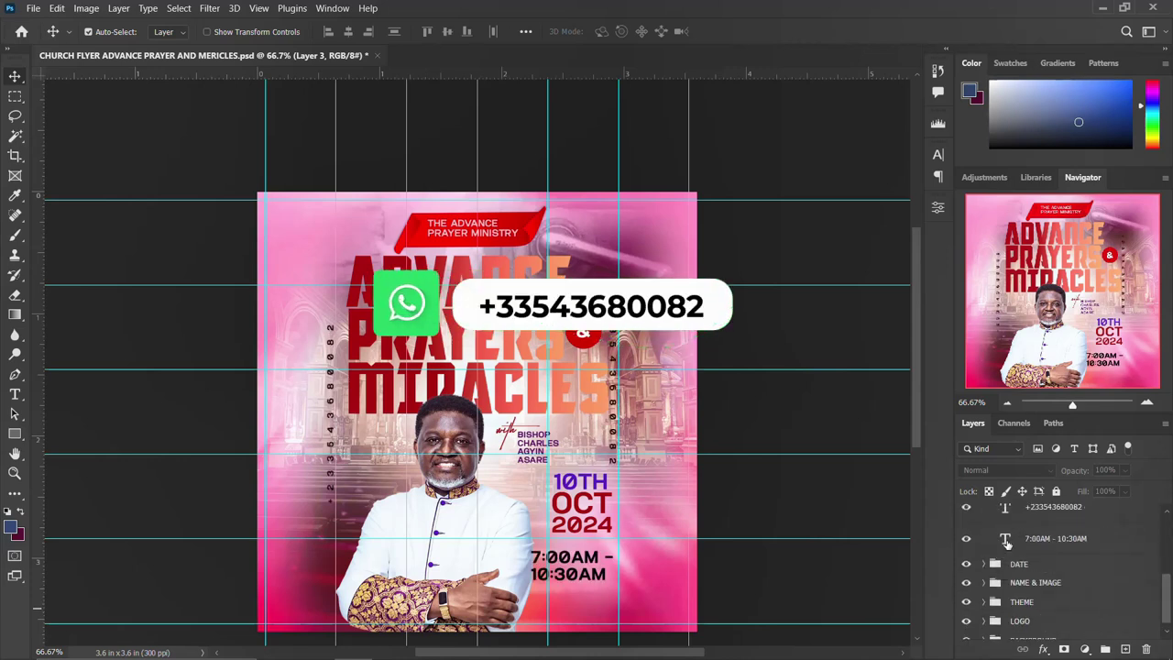
left_click(1008, 542)
scroll(998, 577, "up", 5)
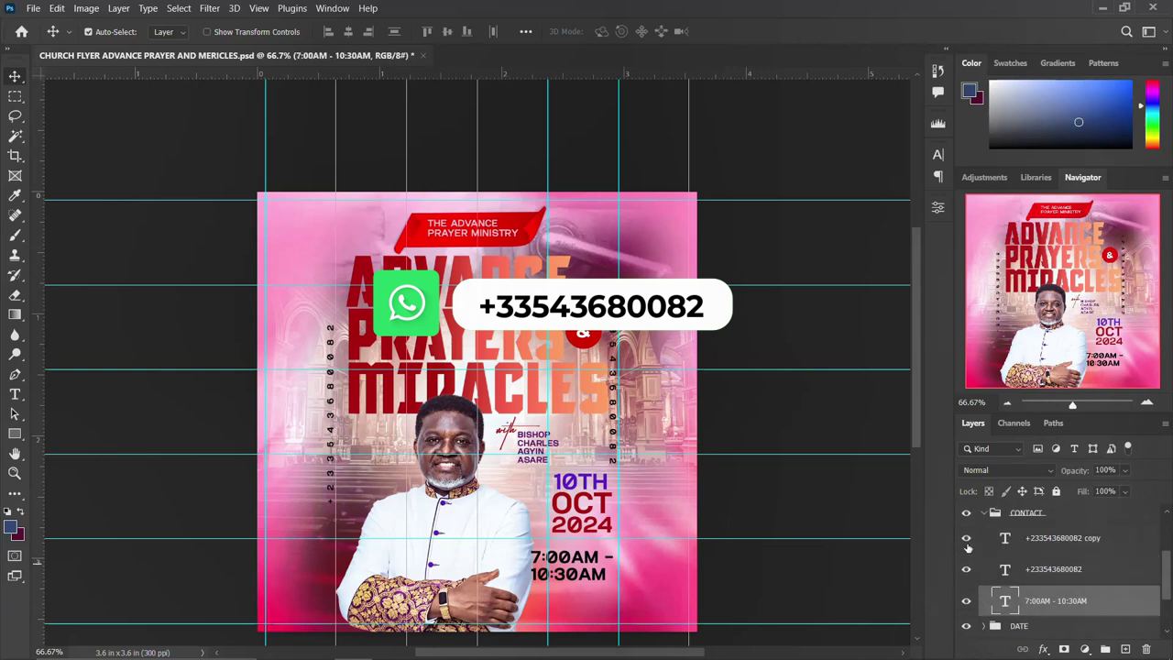
left_click(983, 608)
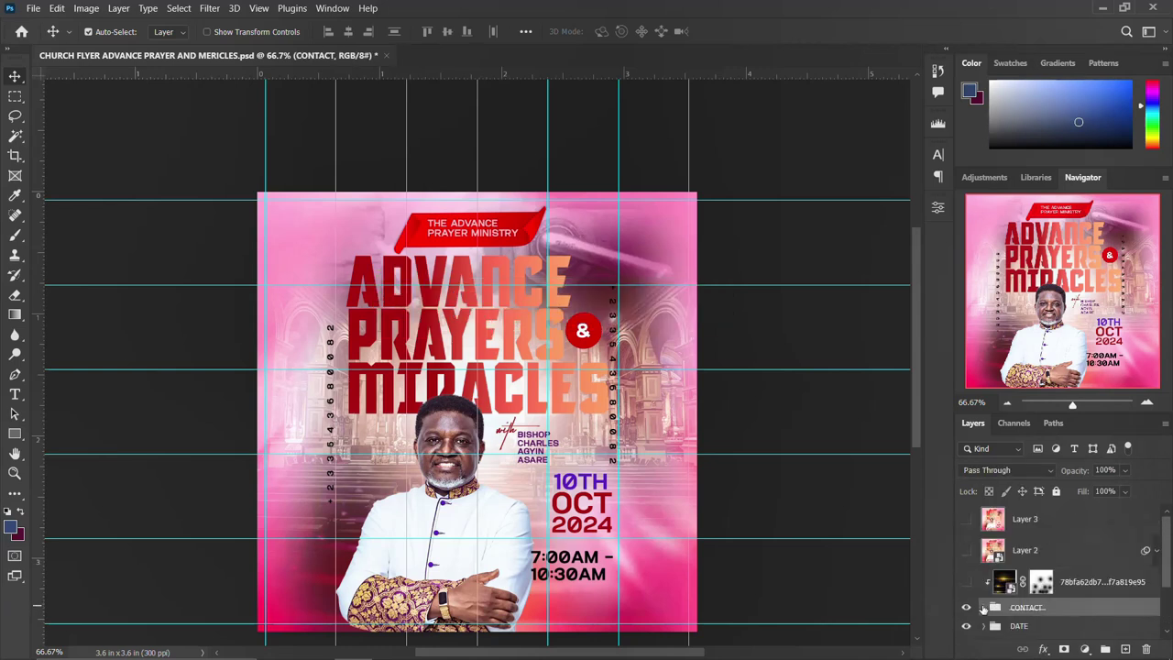
left_click(966, 608)
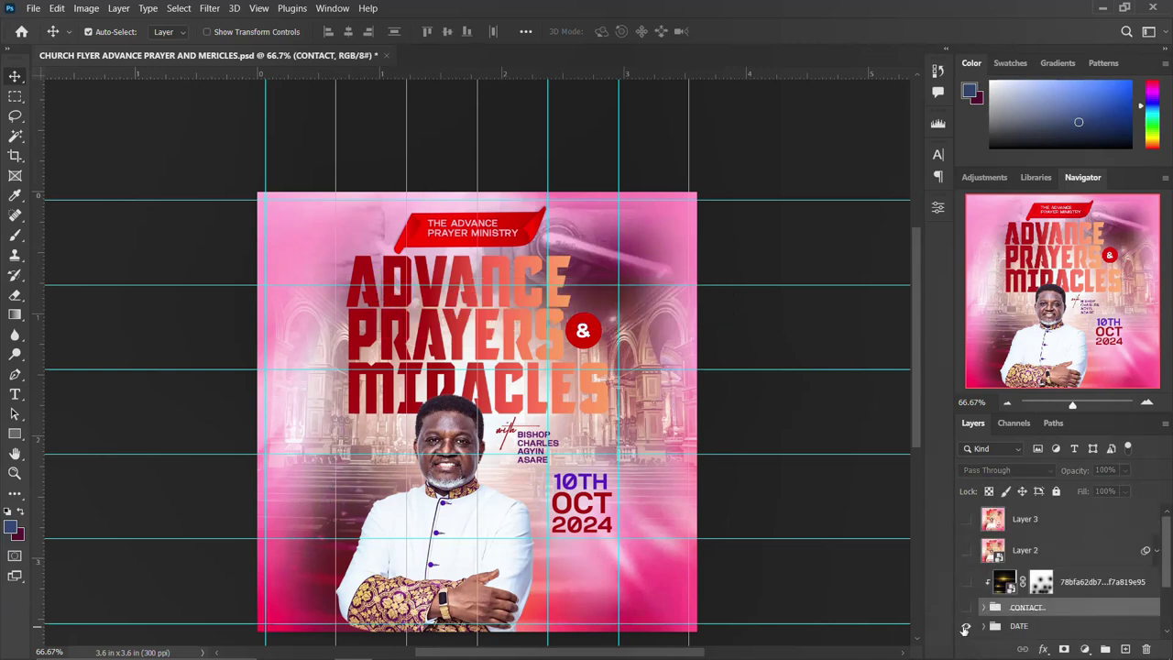
Step: Expand the DATE group to reveal its 2024, OCT and 10TH text layers
left_click(965, 626)
left_click(966, 626)
left_click(966, 626)
left_click(965, 626)
left_click(984, 626)
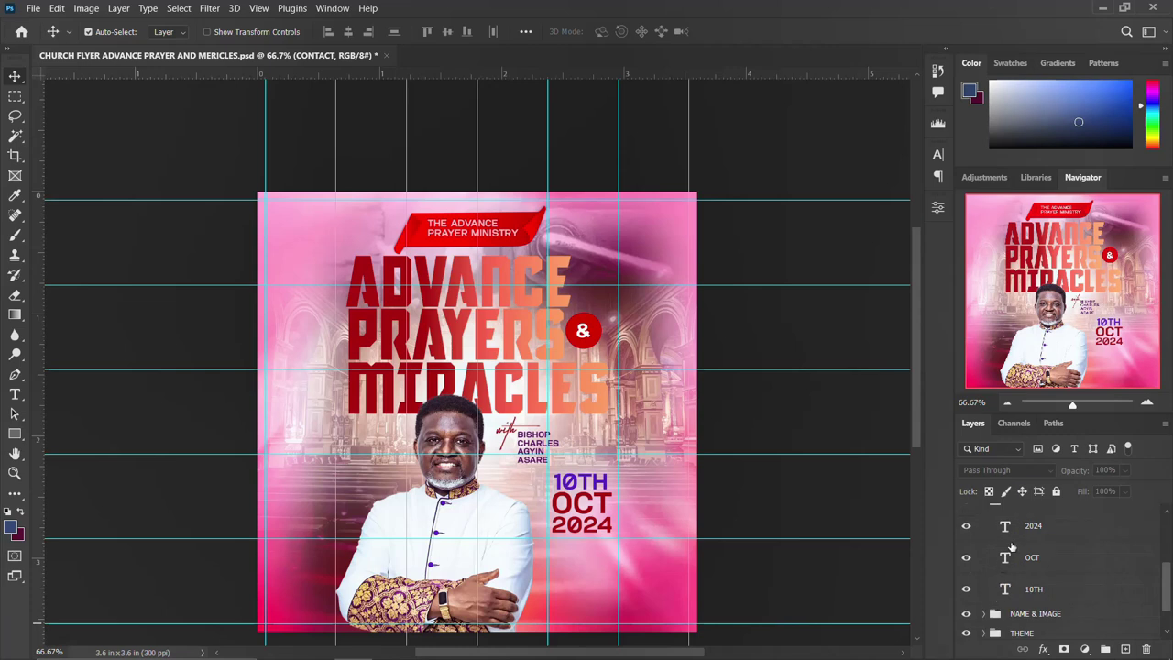
Step: Change the day text from 10TH to 13TH
left_click(591, 492)
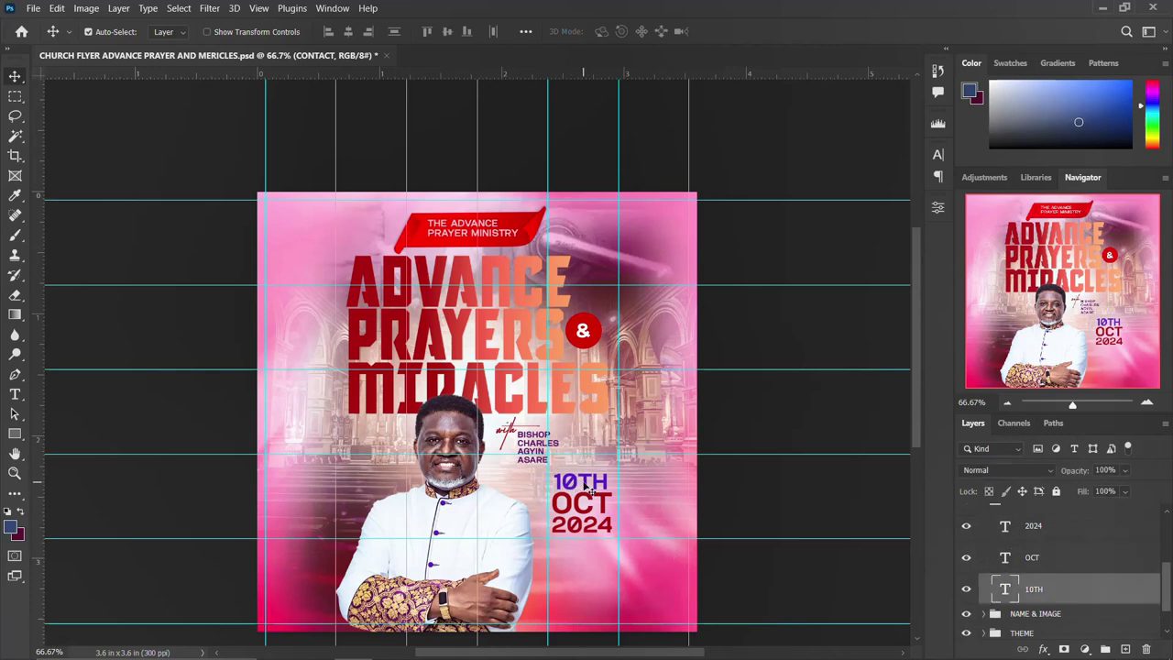
double_click(591, 490)
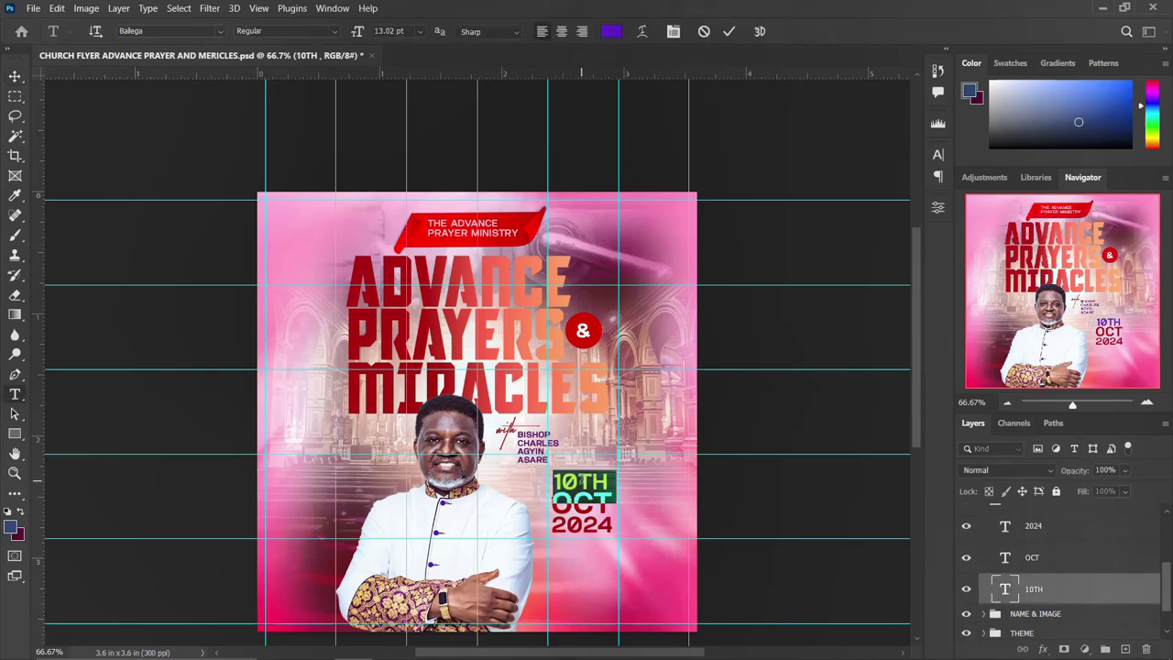
left_click(576, 478)
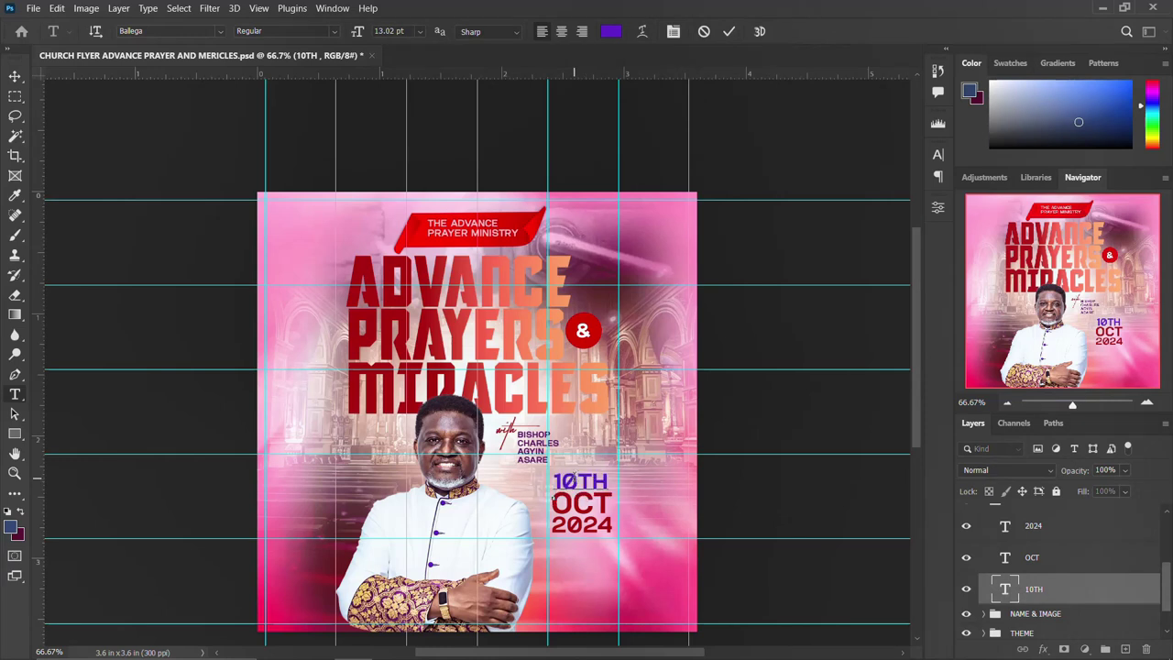
key("BackSpace")
type("3")
key("ctrl+Return")
key("v")
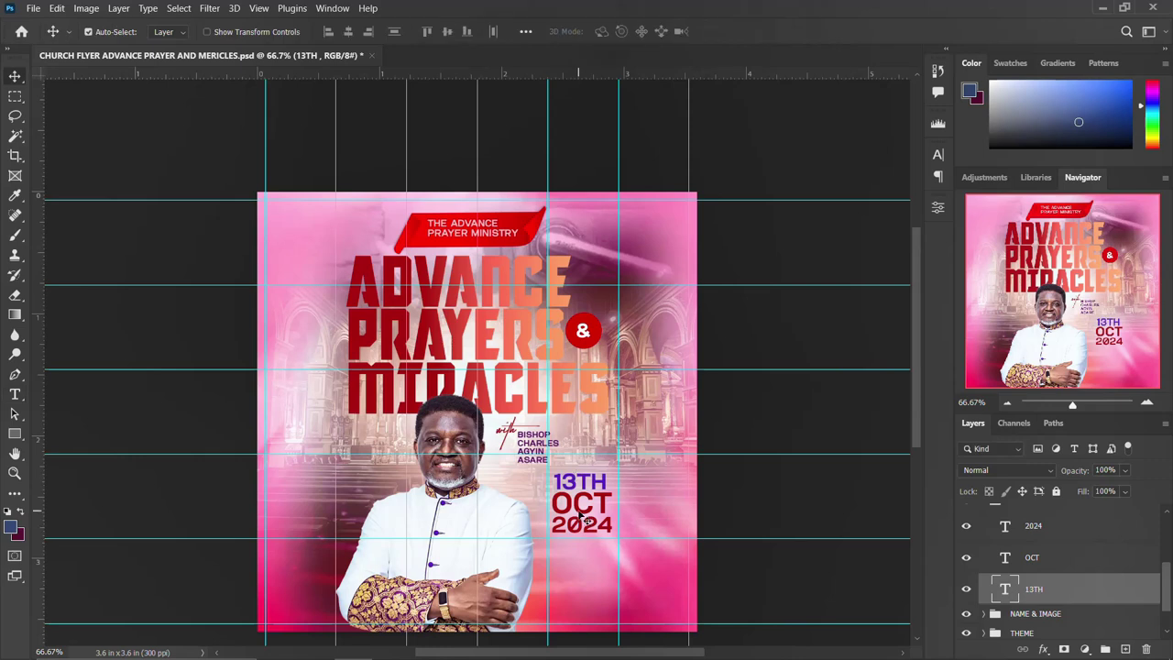
Step: Change the month text from OCT to DEC
left_click(586, 511)
double_click(580, 506)
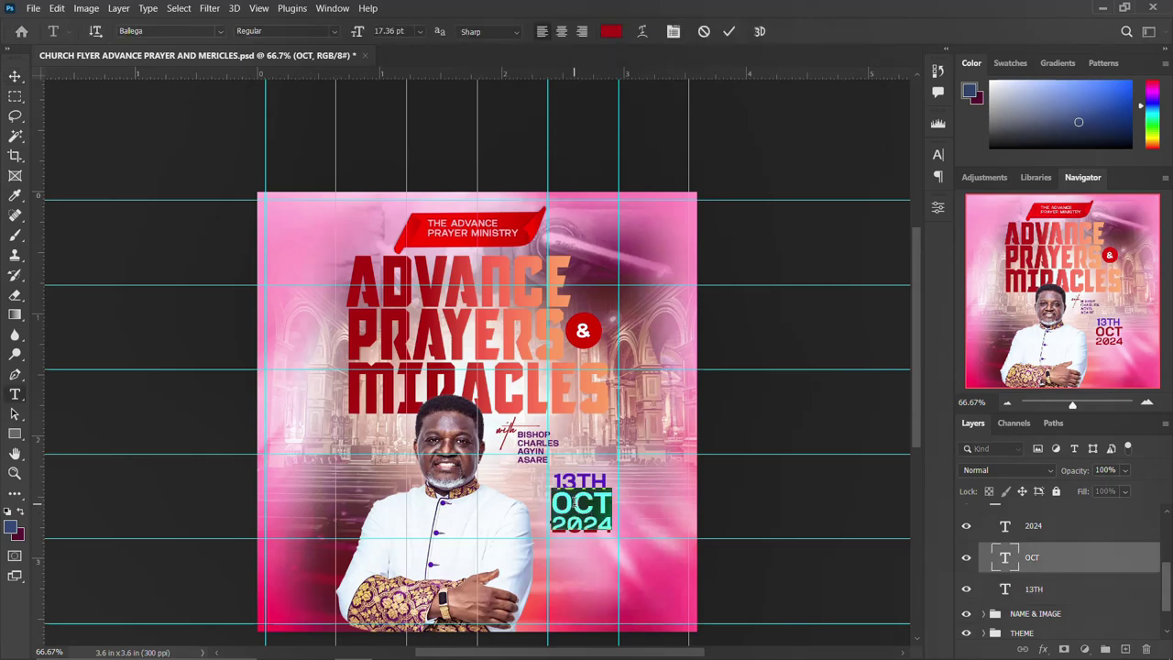
double_click(577, 503)
type("DEC")
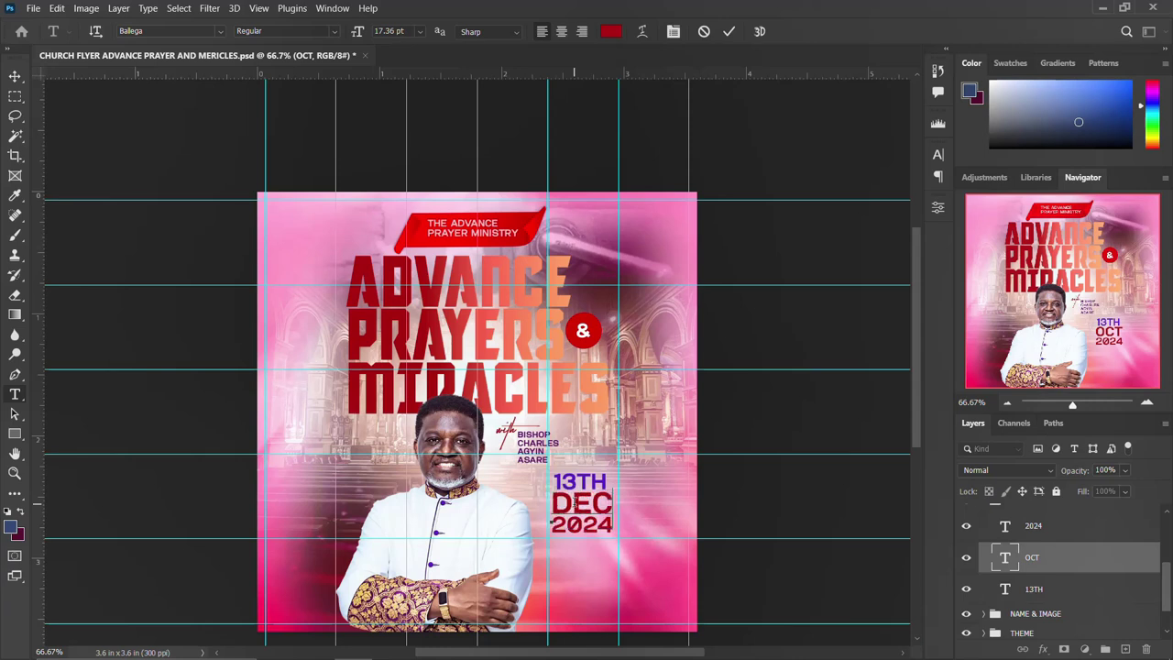
key("ctrl+Return")
key("v")
Step: Change the year text from 2024 to 2025
left_click(601, 524)
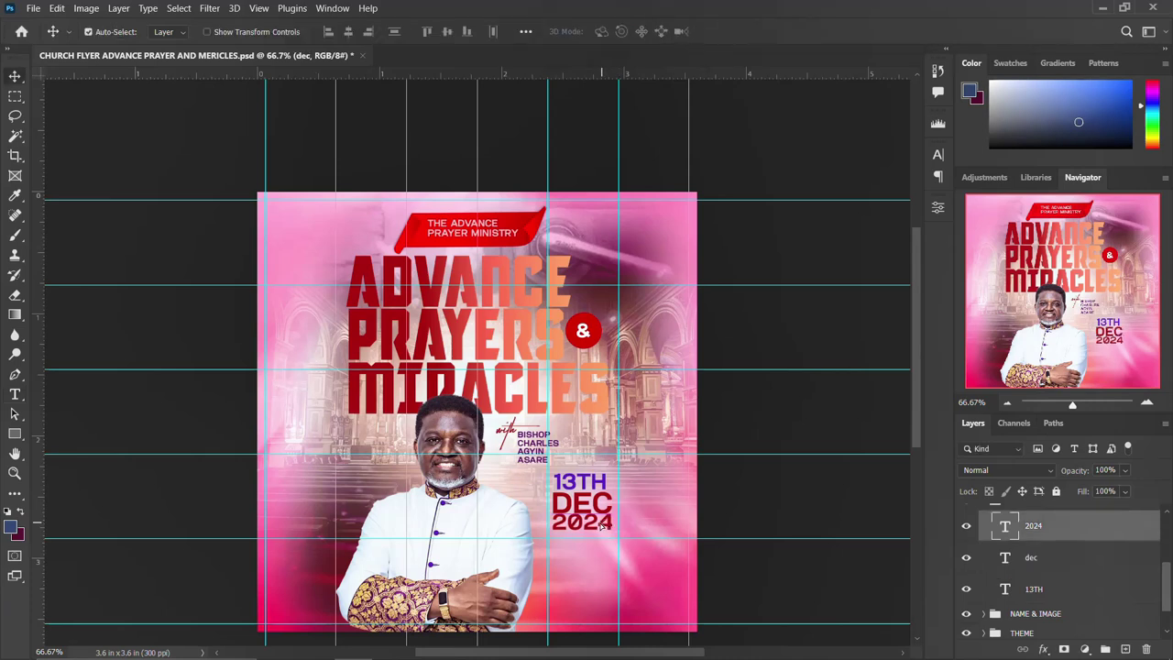
double_click(601, 524)
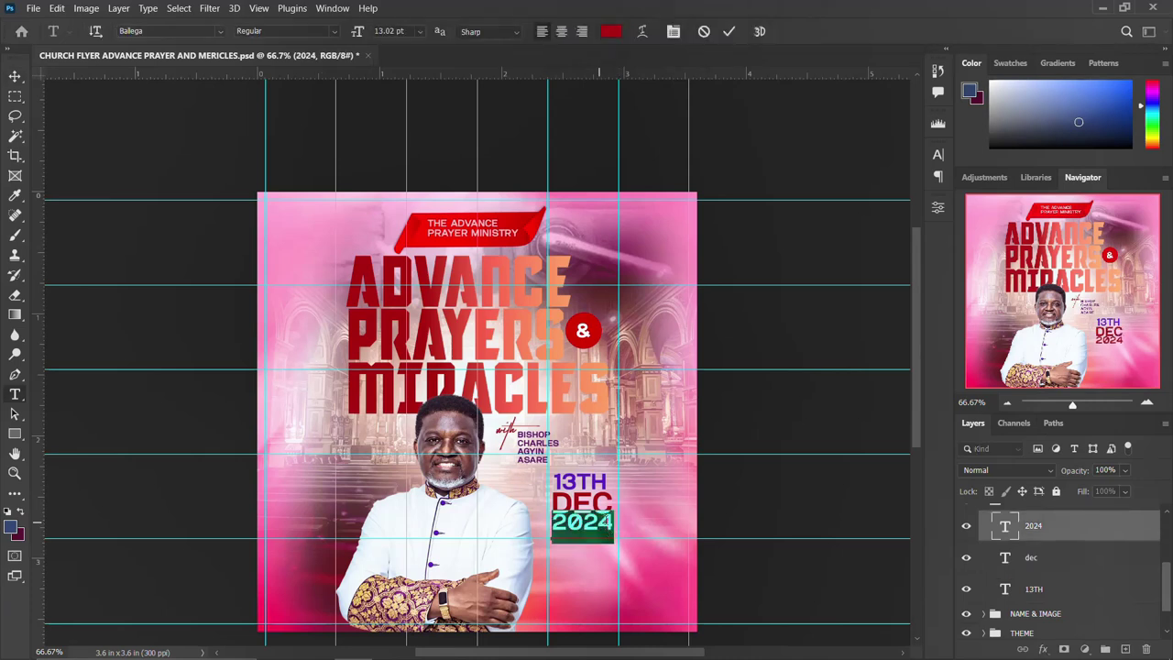
left_click_drag(603, 519, 616, 517)
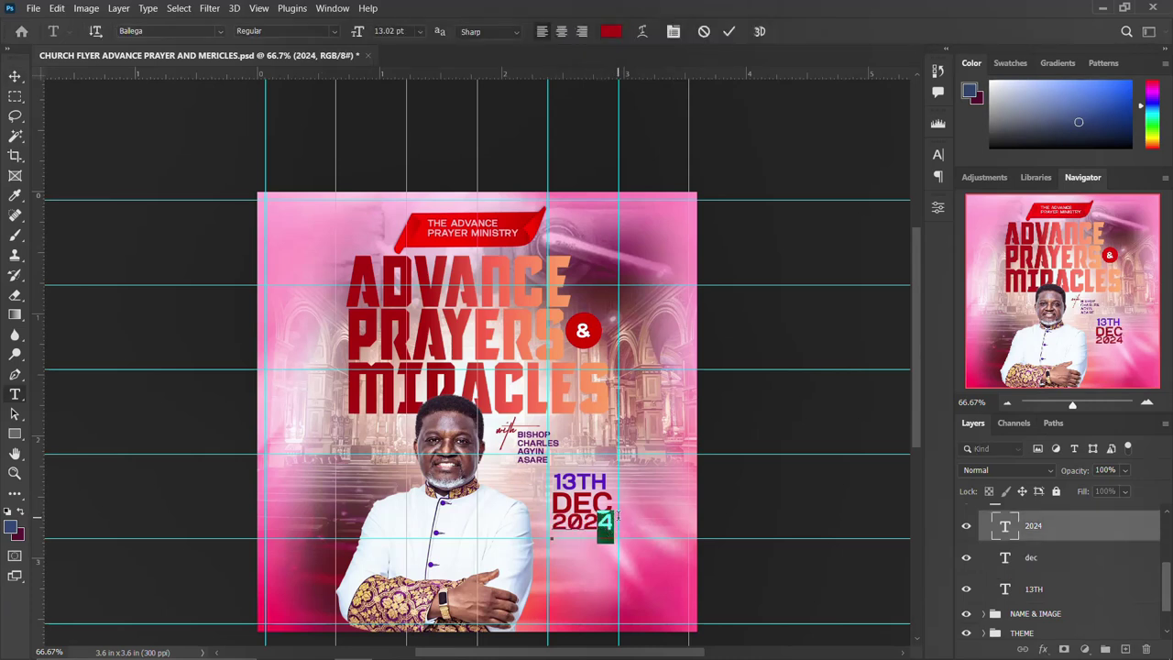
type("5")
key("ctrl+Return")
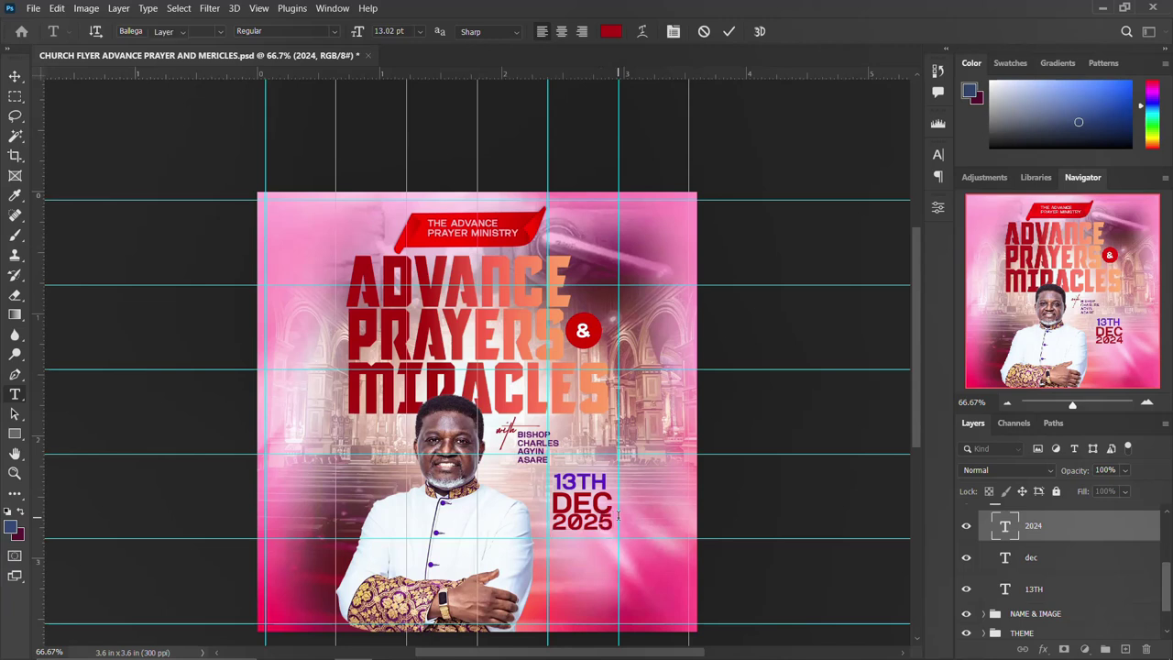
key("v")
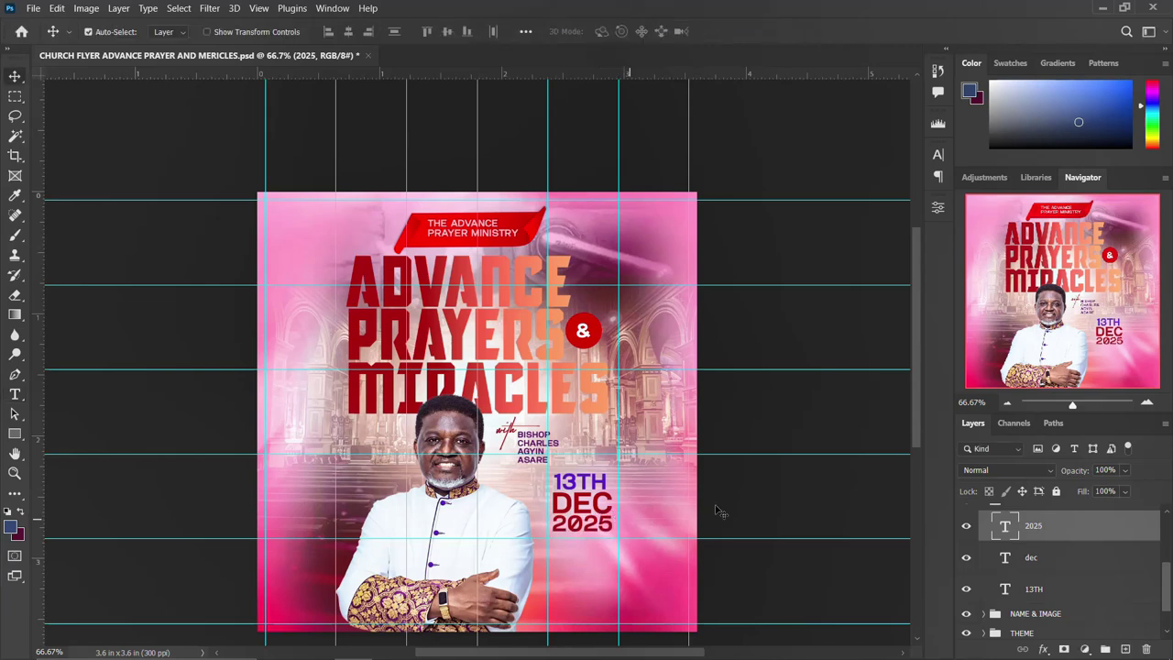
scroll(1012, 563, "up", 1)
scroll(1012, 562, "up", 2)
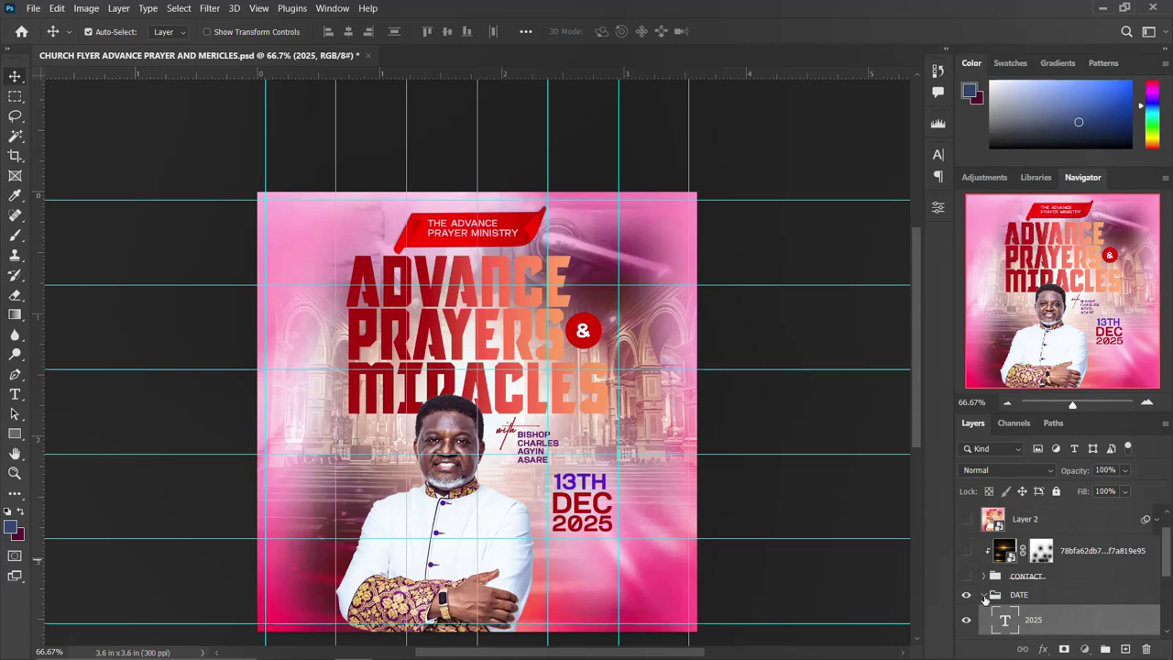
Step: Collapse and hide the DATE group on the flyer
left_click(983, 595)
left_click(969, 595)
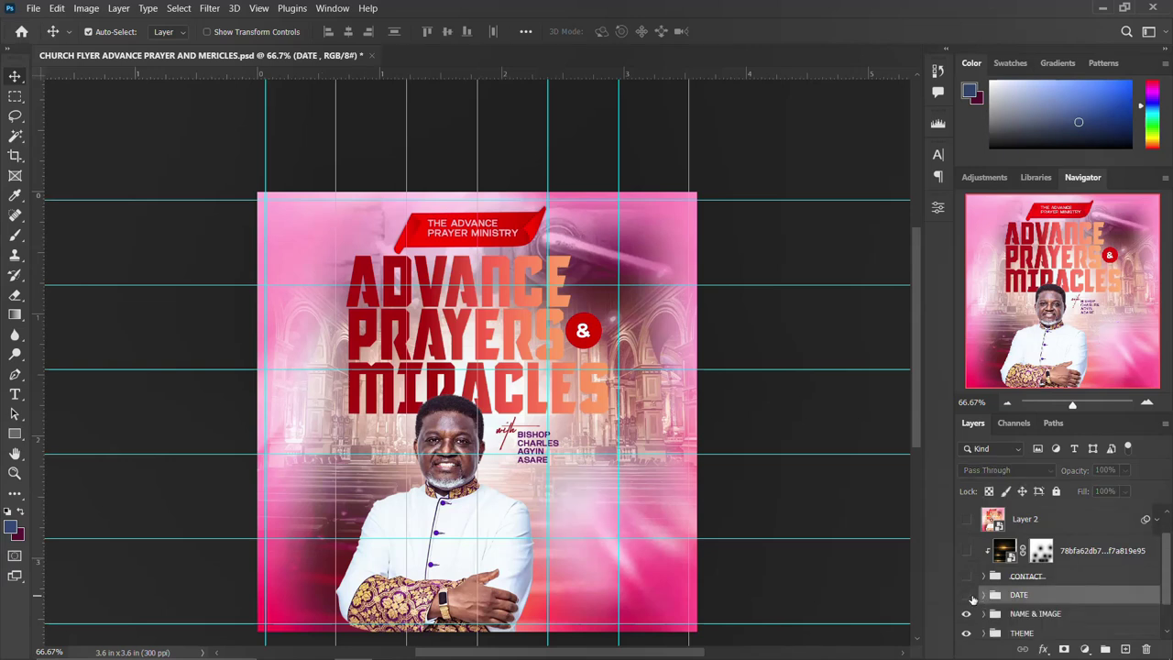
left_click(966, 615)
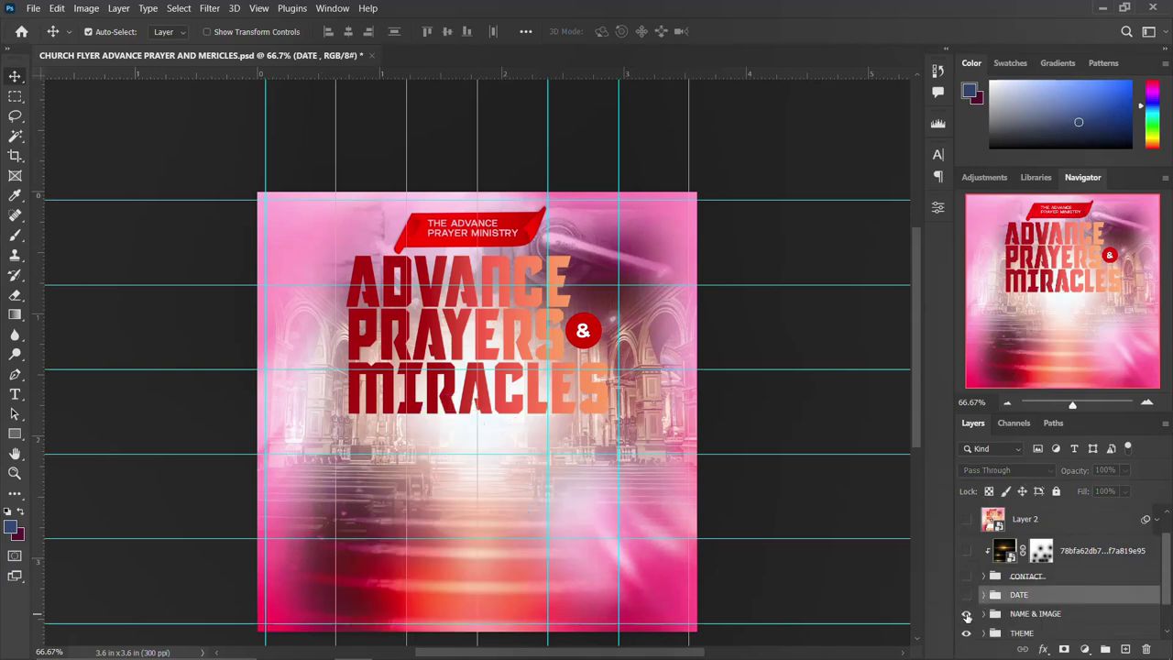
left_click(967, 614)
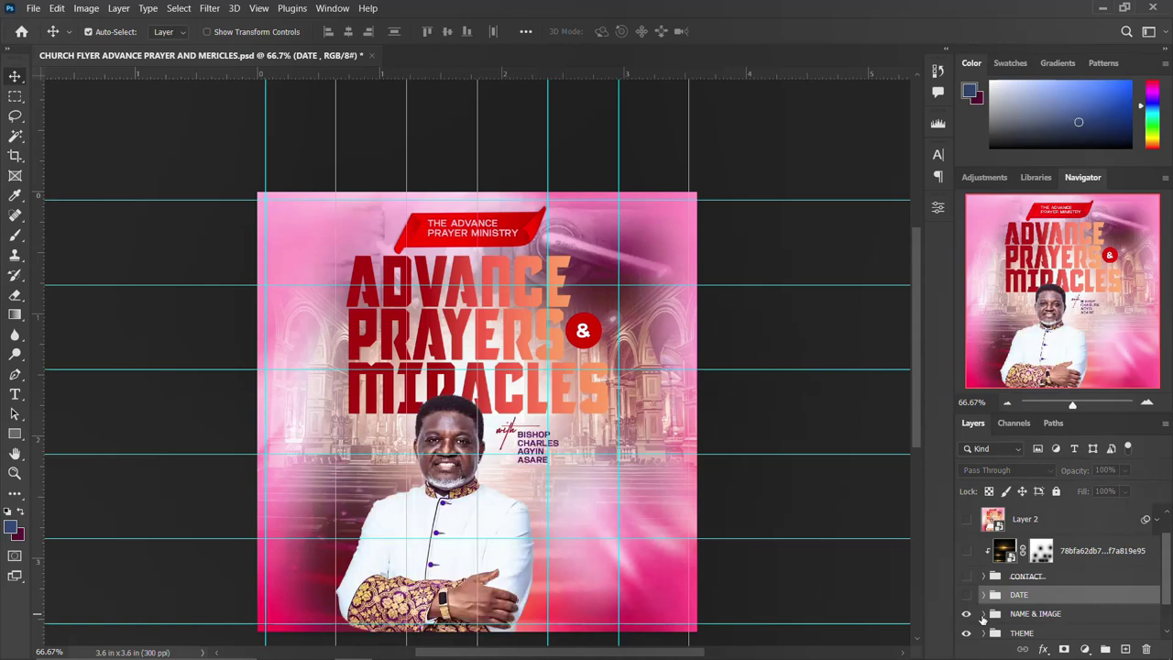
Step: Hide the archbishop portrait layer inside the NAME & IMAGE group
left_click(983, 614)
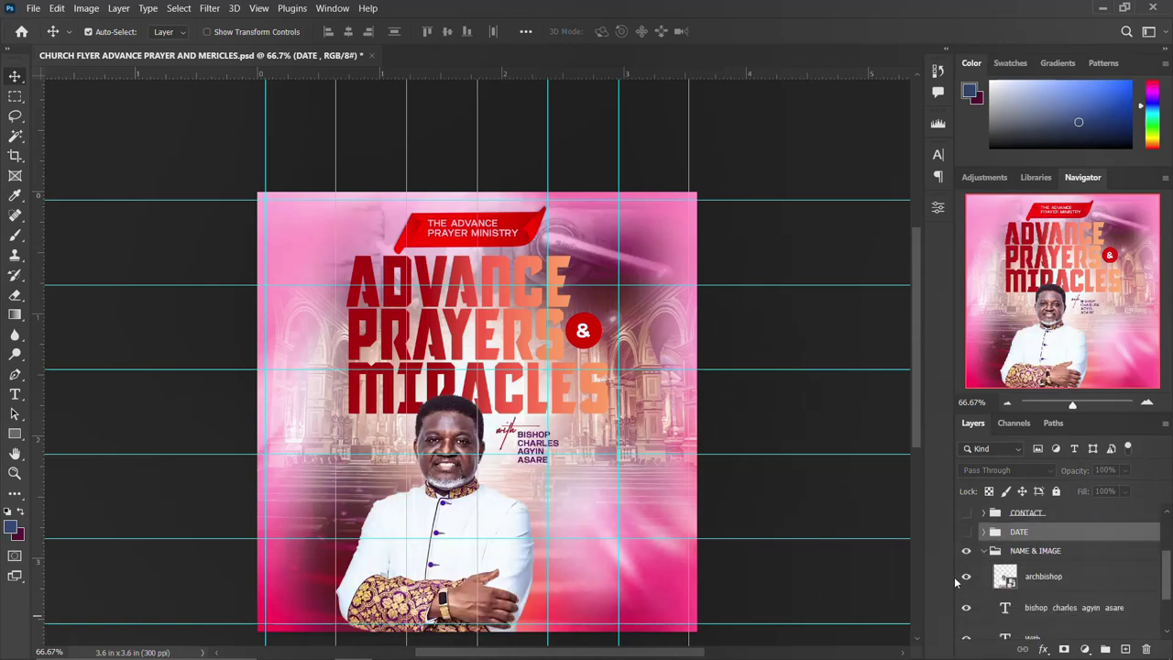
left_click(966, 578)
left_click(967, 577)
left_click(1044, 577)
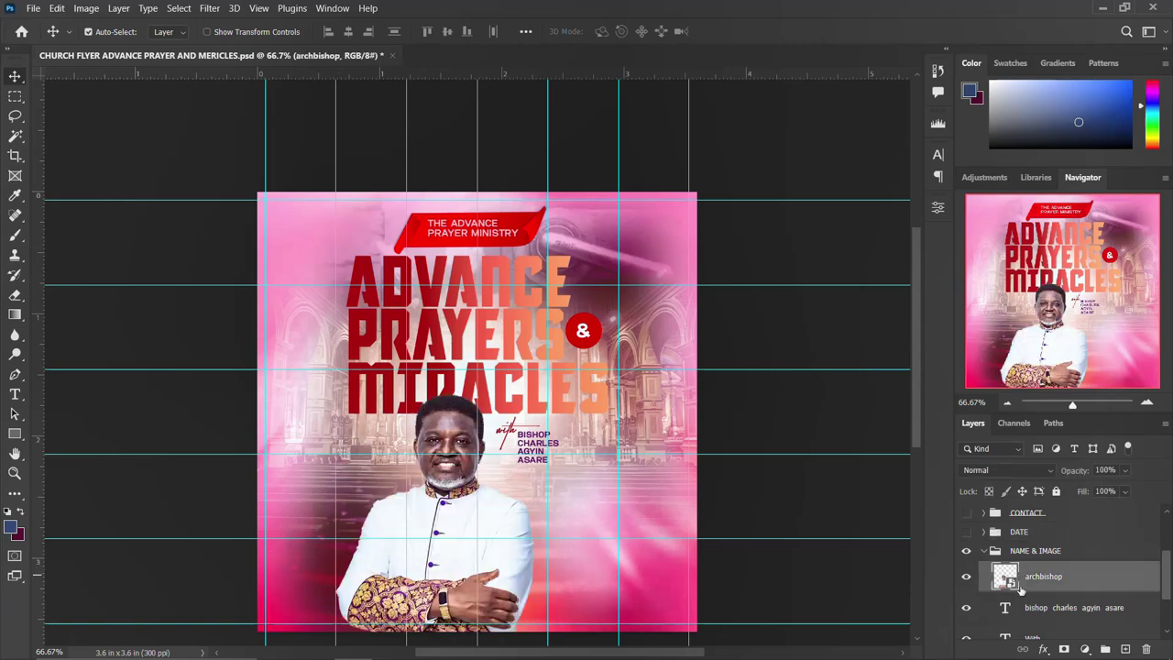
left_click(967, 575)
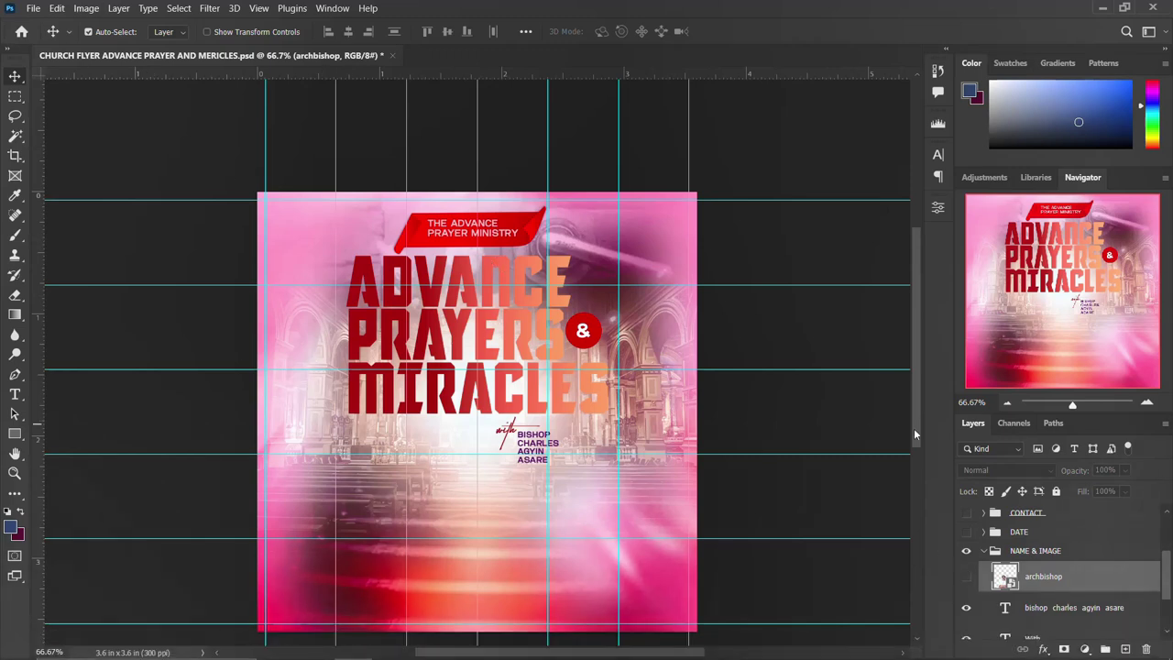
left_click_drag(913, 428, 914, 446)
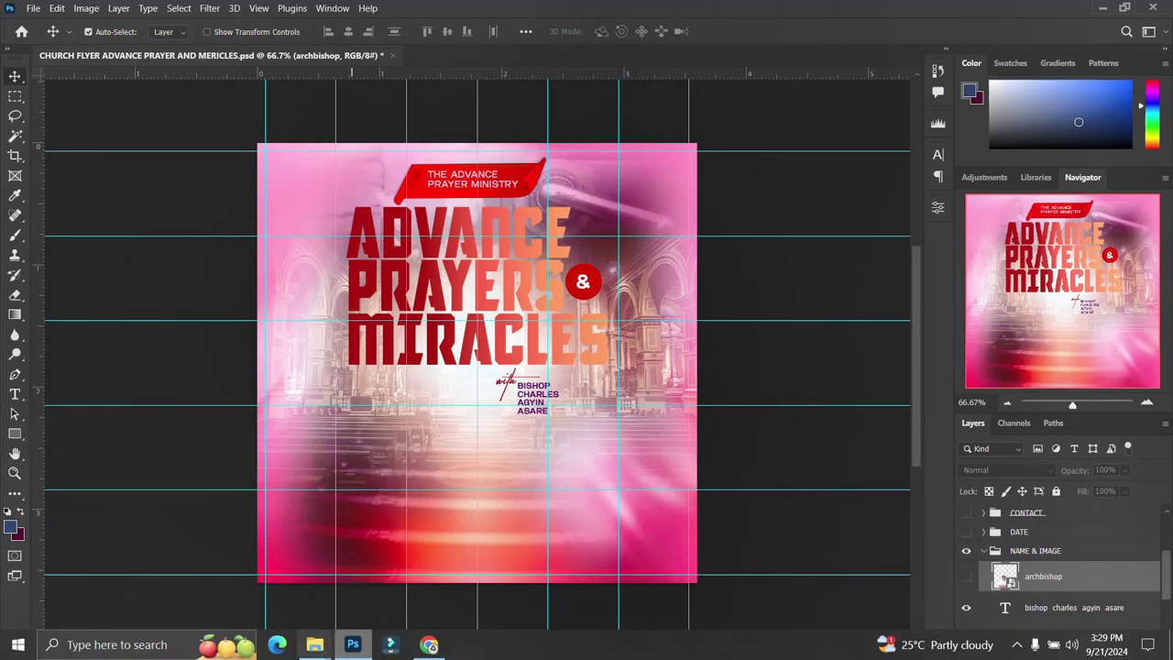
Step: Place the 20220812_071422 pastor photo from the resources folder onto the flyer
left_click(315, 586)
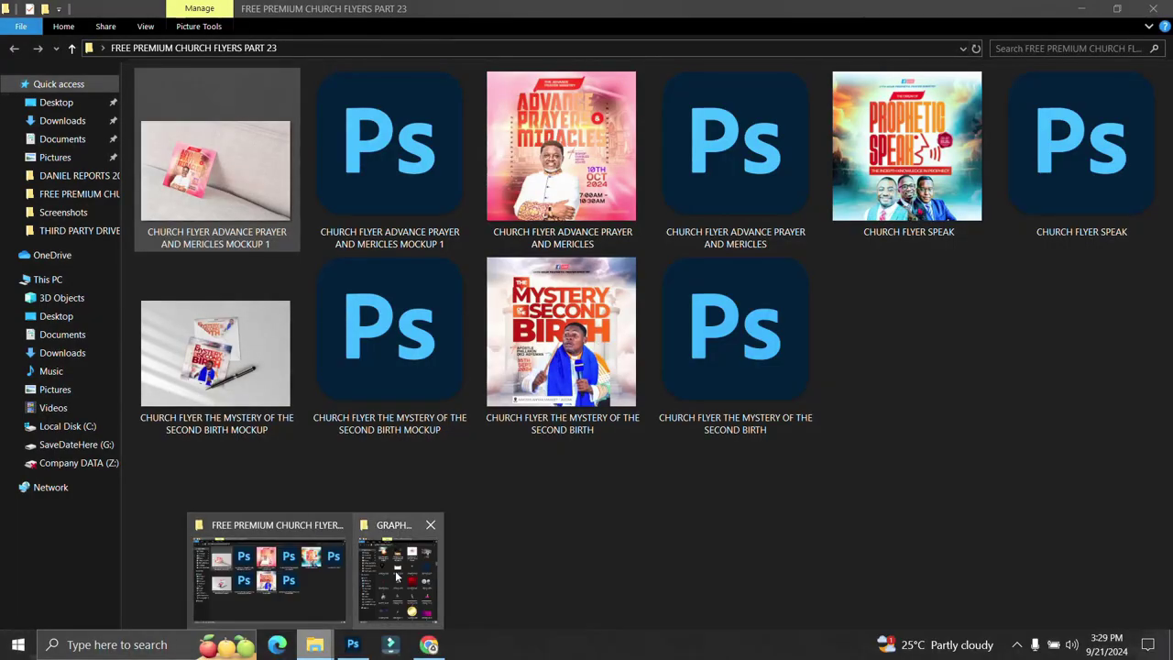
left_click(396, 576)
left_click_drag(356, 435, 352, 641)
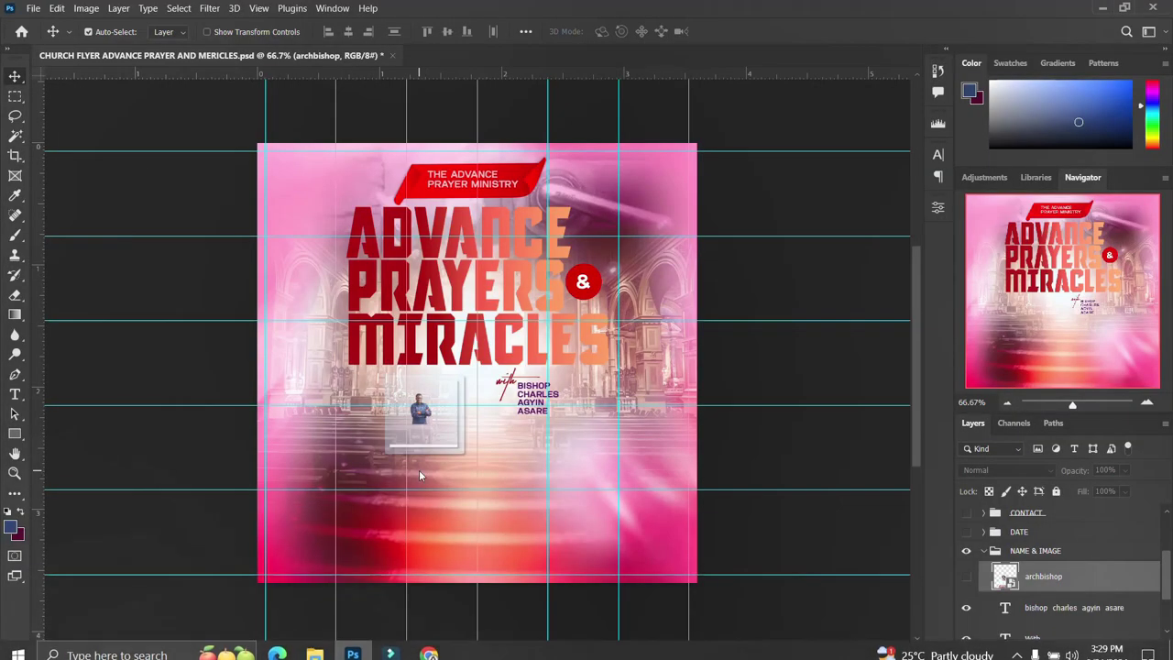
left_click_drag(353, 642, 418, 476)
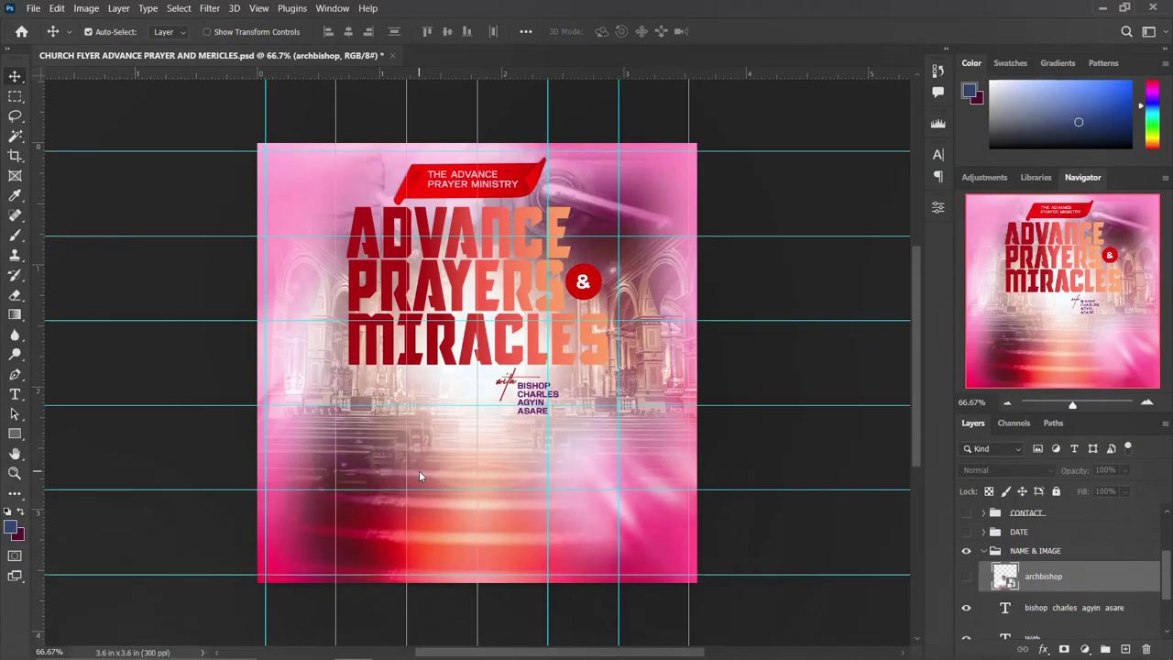
key("Return")
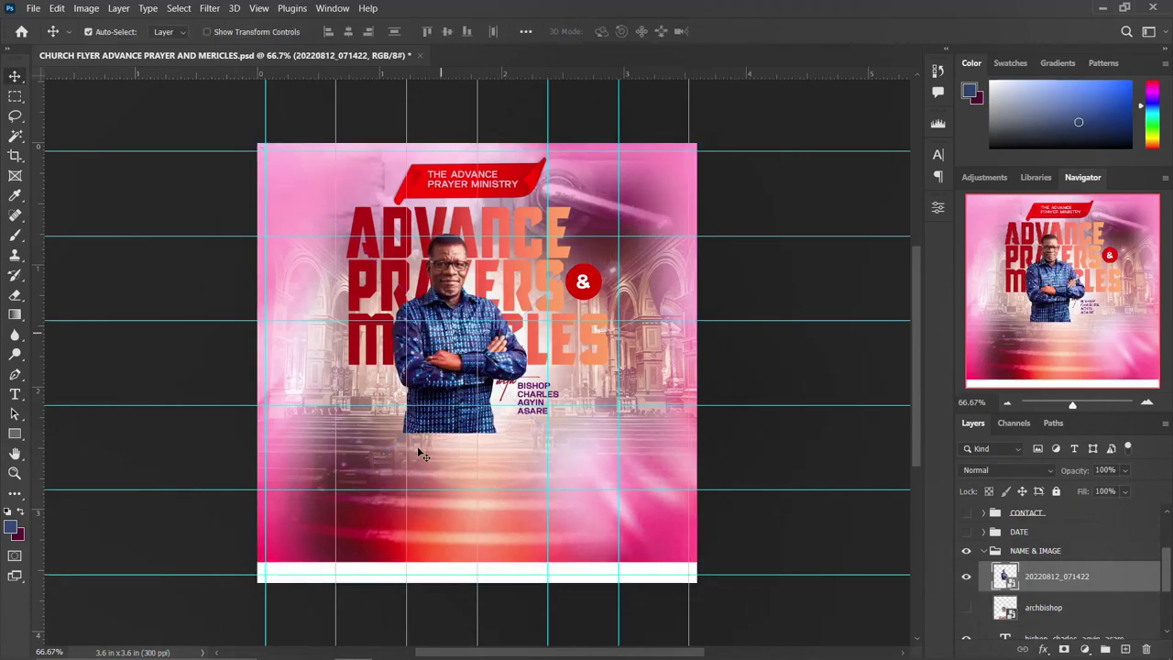
Step: Move the pastor photo beneath the title and scale it to 12%
left_click_drag(421, 455, 394, 585)
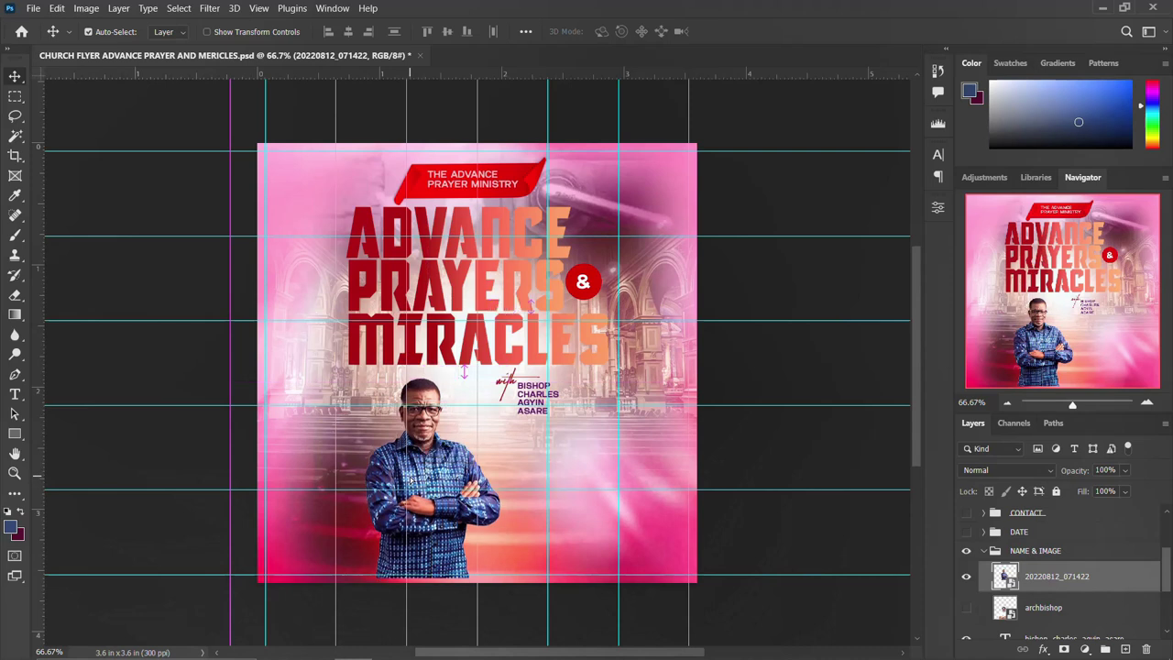
key("ctrl+t")
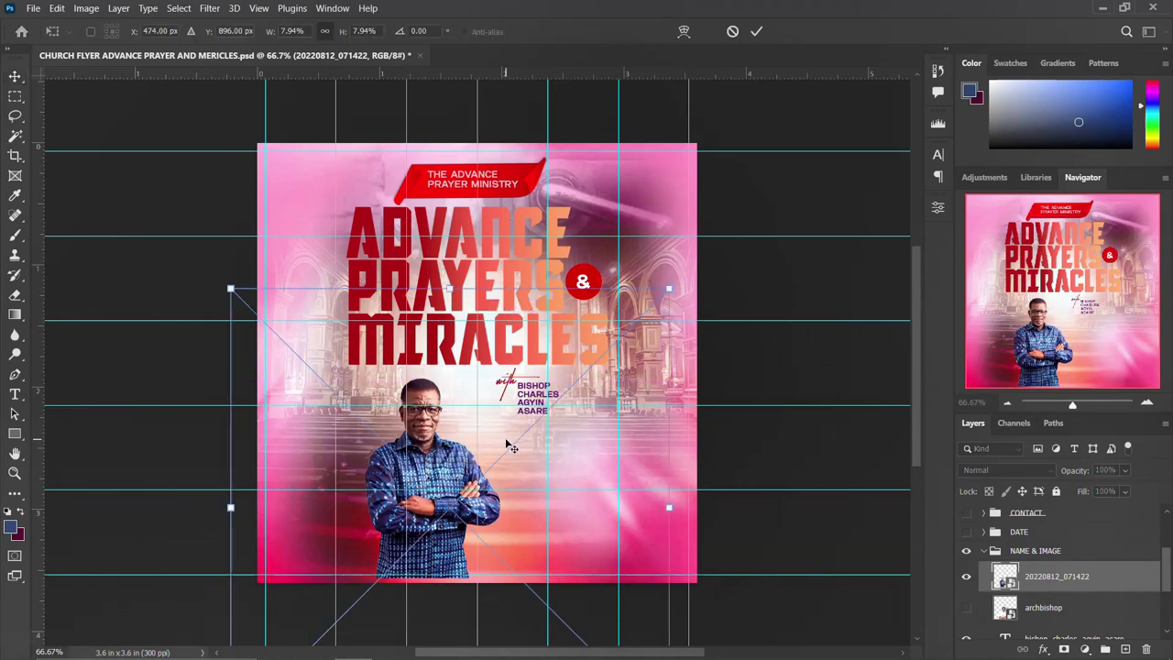
left_click_drag(669, 507, 784, 492)
left_click_drag(445, 437, 469, 461)
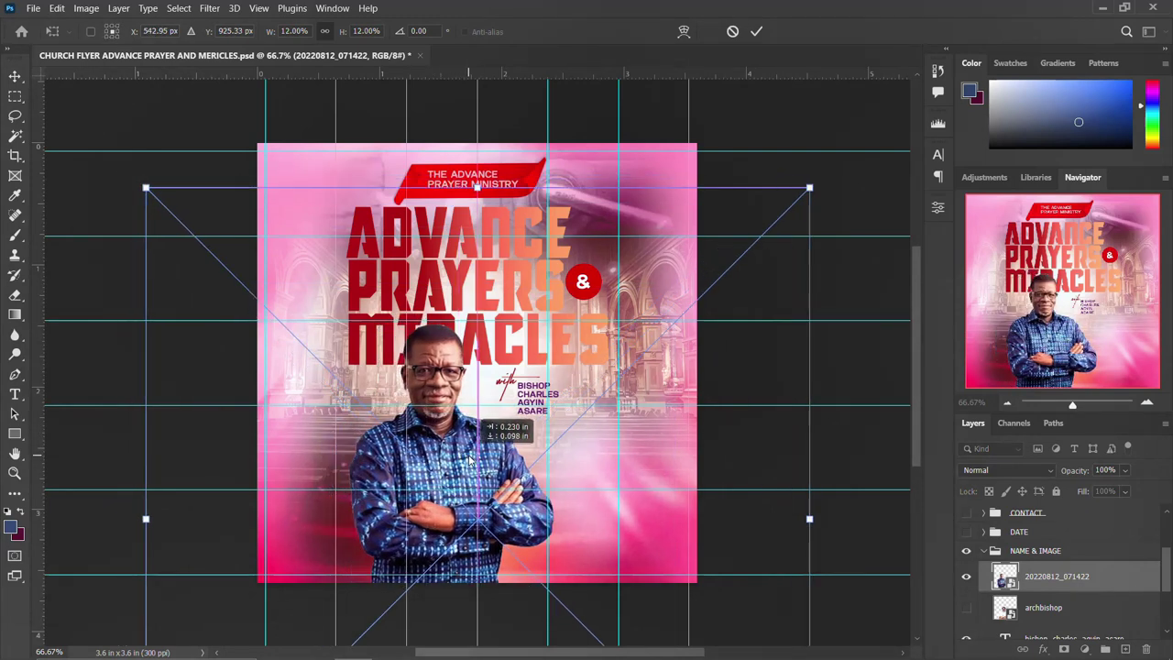
key("Return")
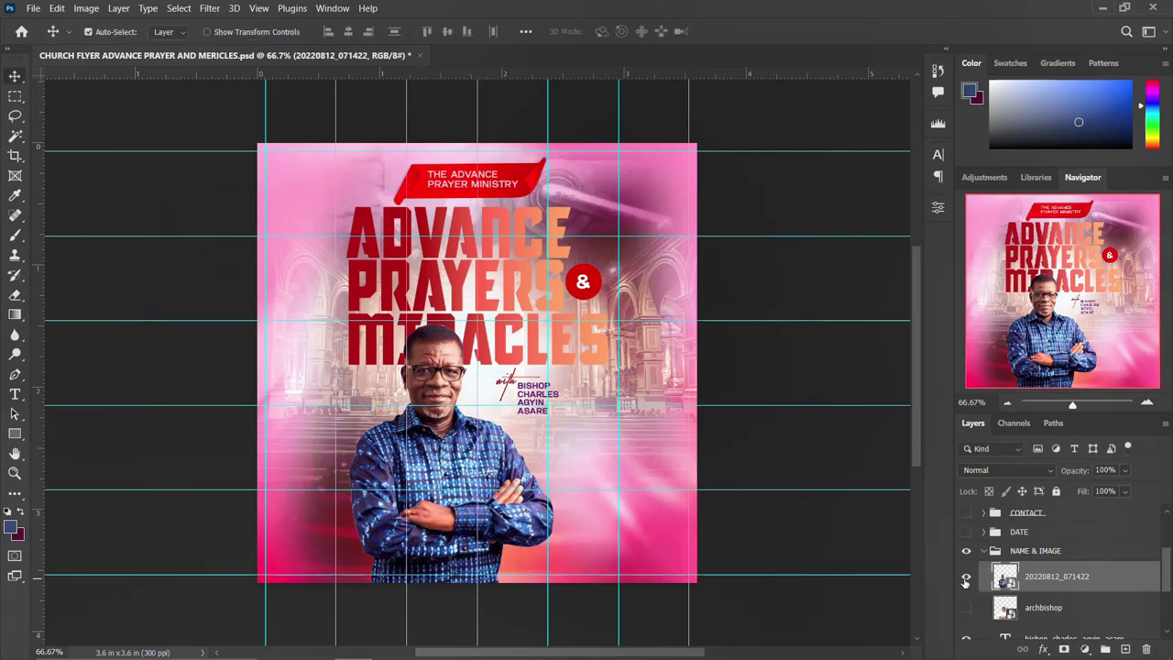
Step: Collapse and hide the NAME & IMAGE group, leaving the main title visible
left_click(987, 551)
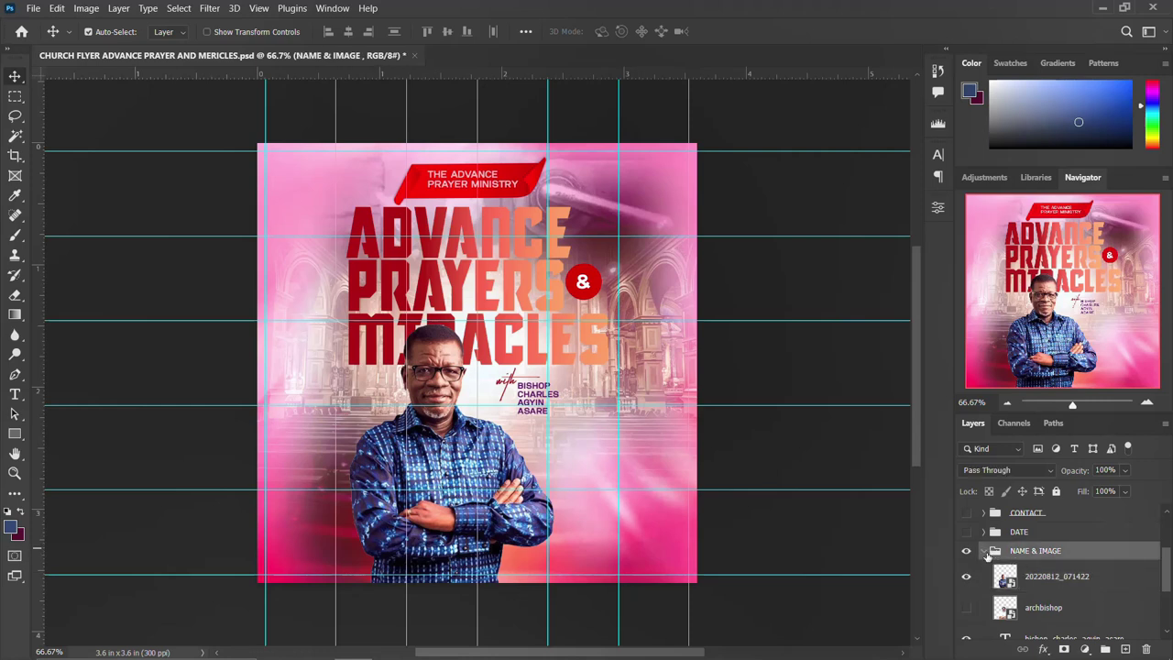
left_click(985, 553)
left_click(964, 570)
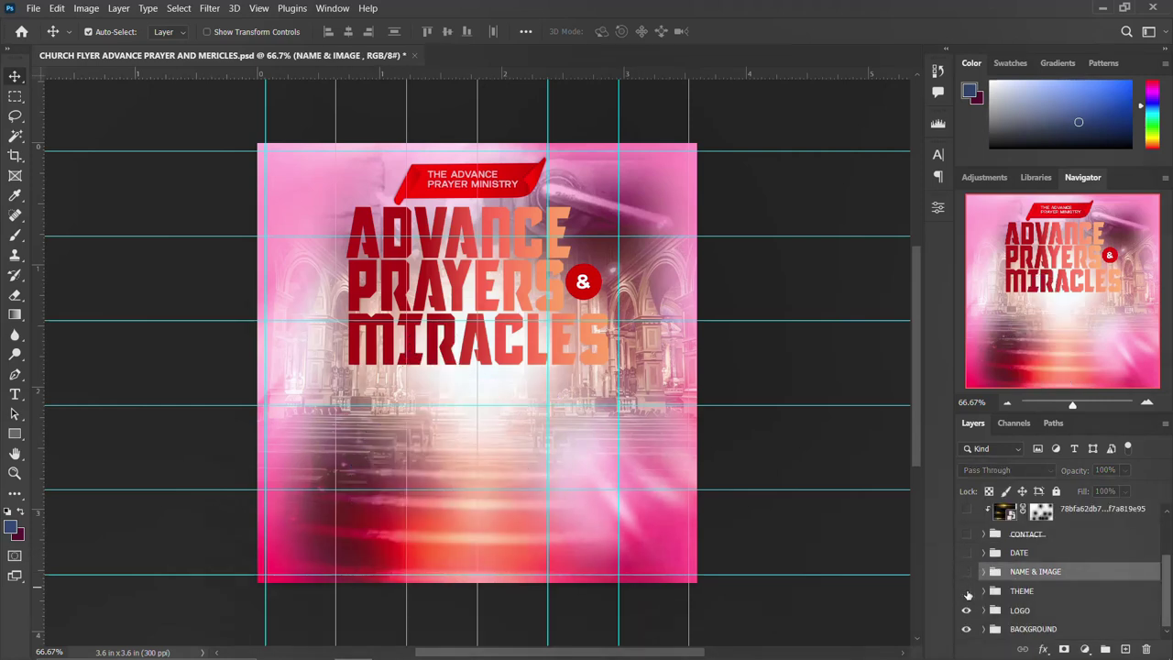
left_click(966, 592)
left_click(966, 592)
Step: Expand the THEME group and check the miracles title layer's font in the Character panel
left_click(983, 591)
scroll(1005, 610, "down", 3)
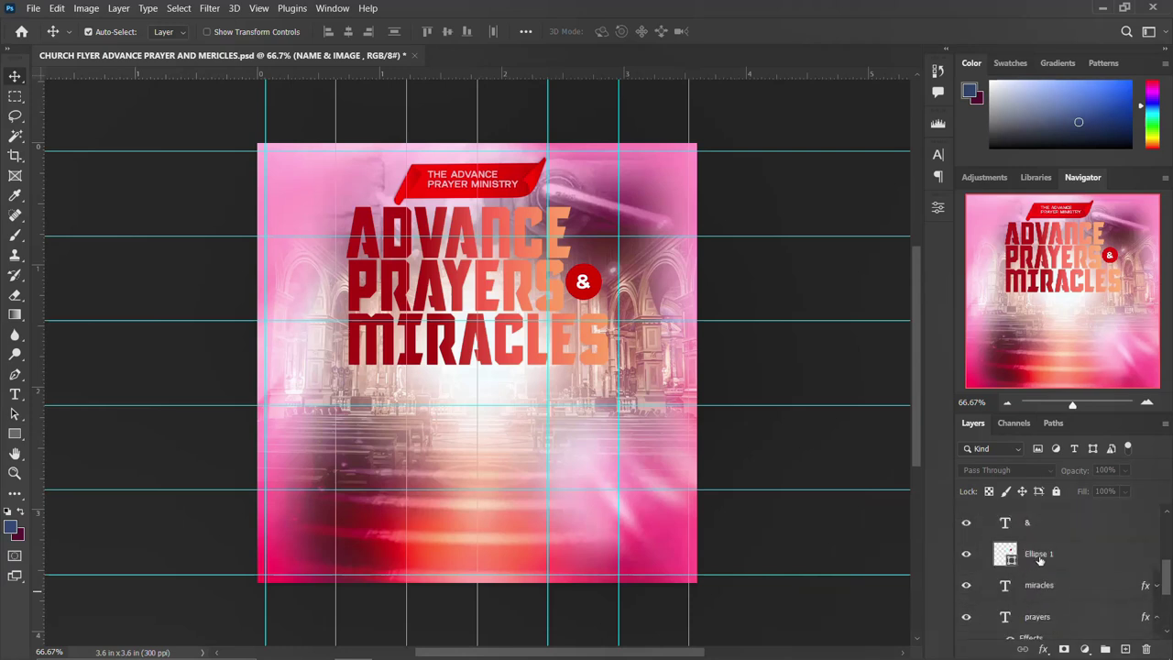
left_click(1027, 568)
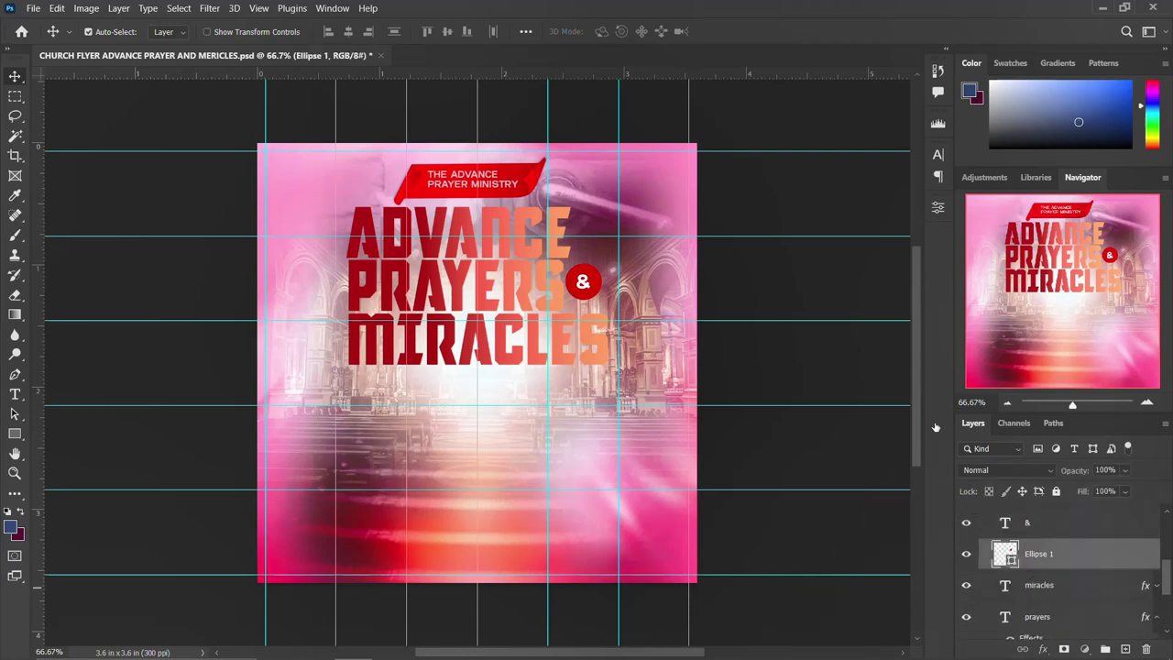
left_click(1039, 584)
left_click(938, 155)
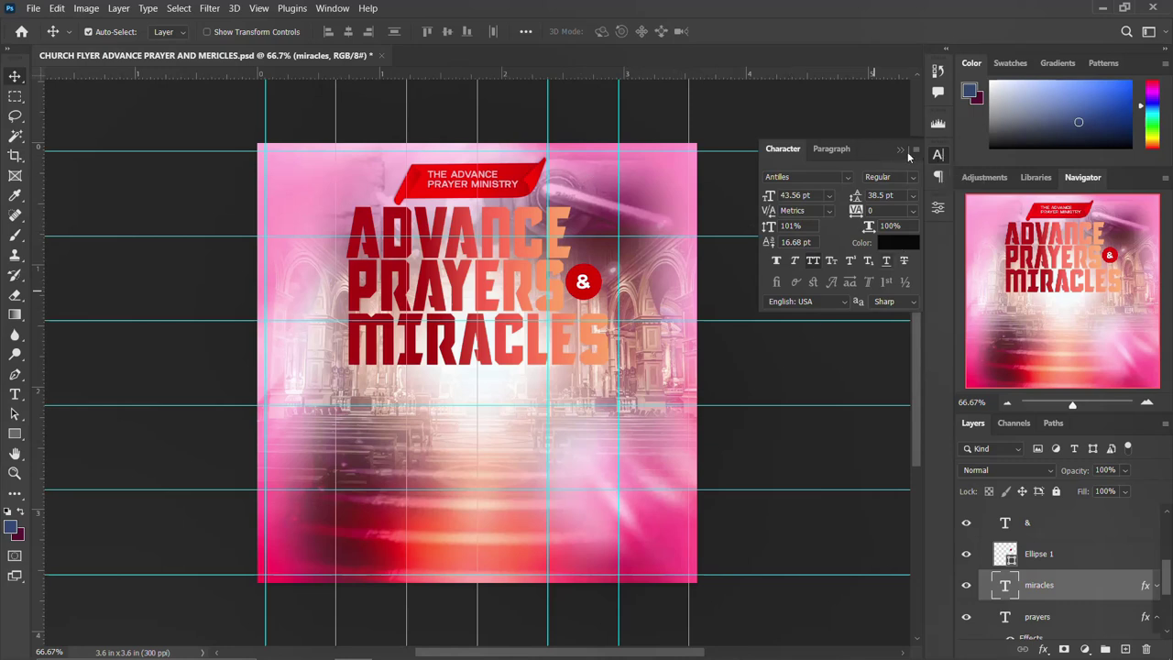
left_click(797, 176)
left_click(937, 156)
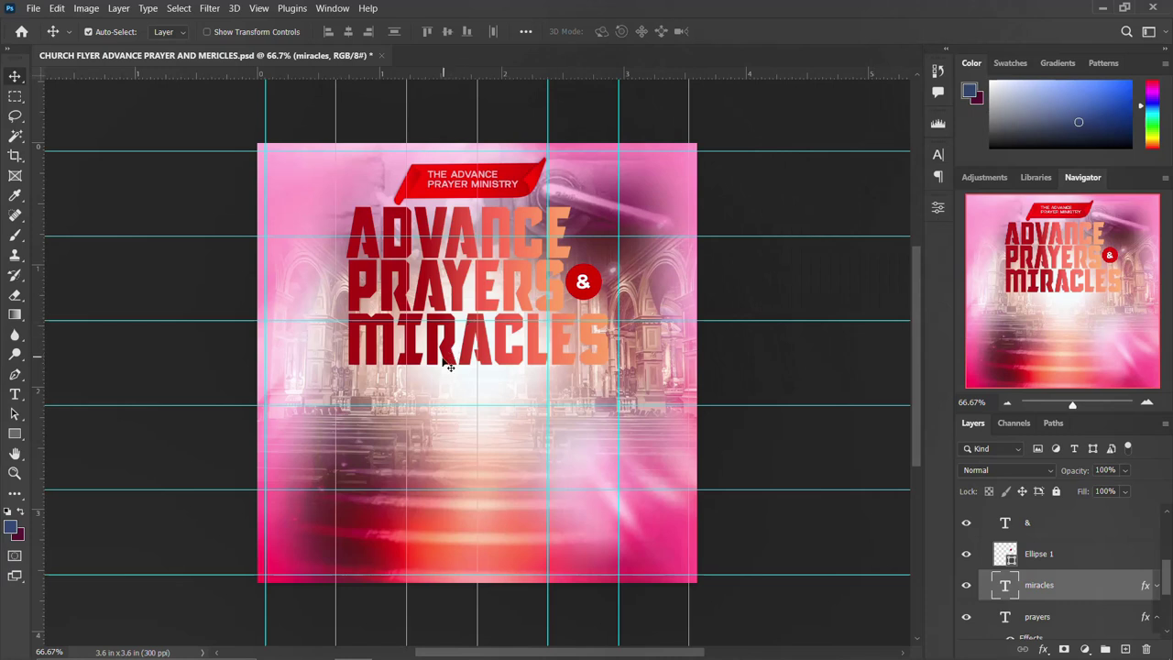
scroll(1088, 598, "down", 3)
scroll(1036, 562, "up", 3)
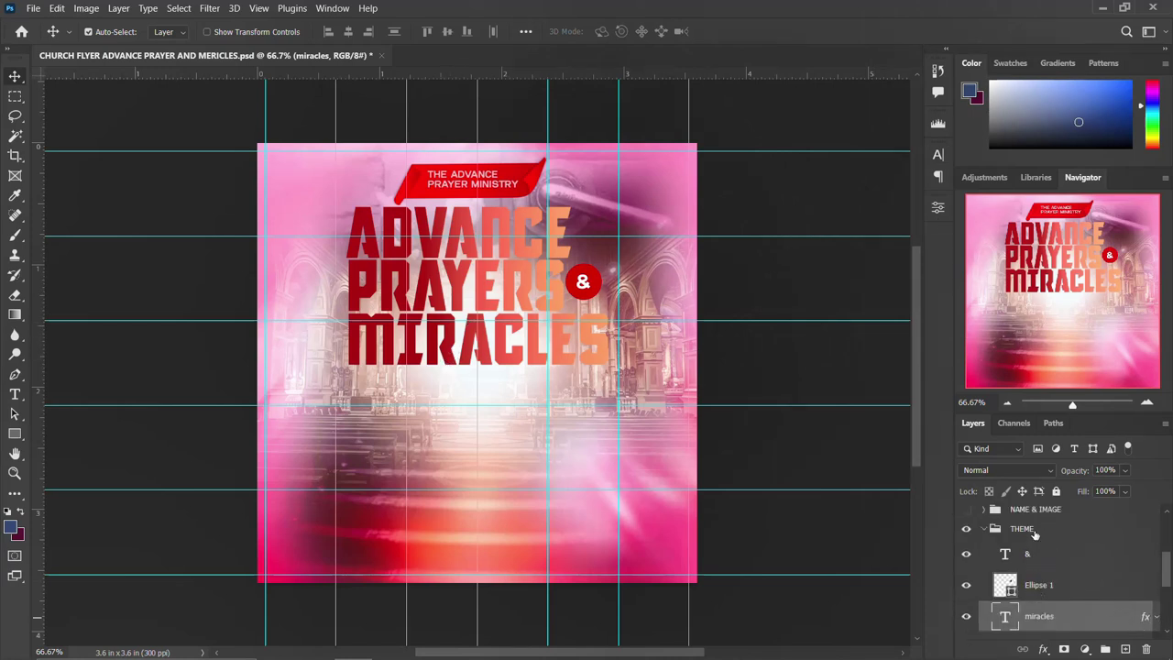
double_click(1100, 616)
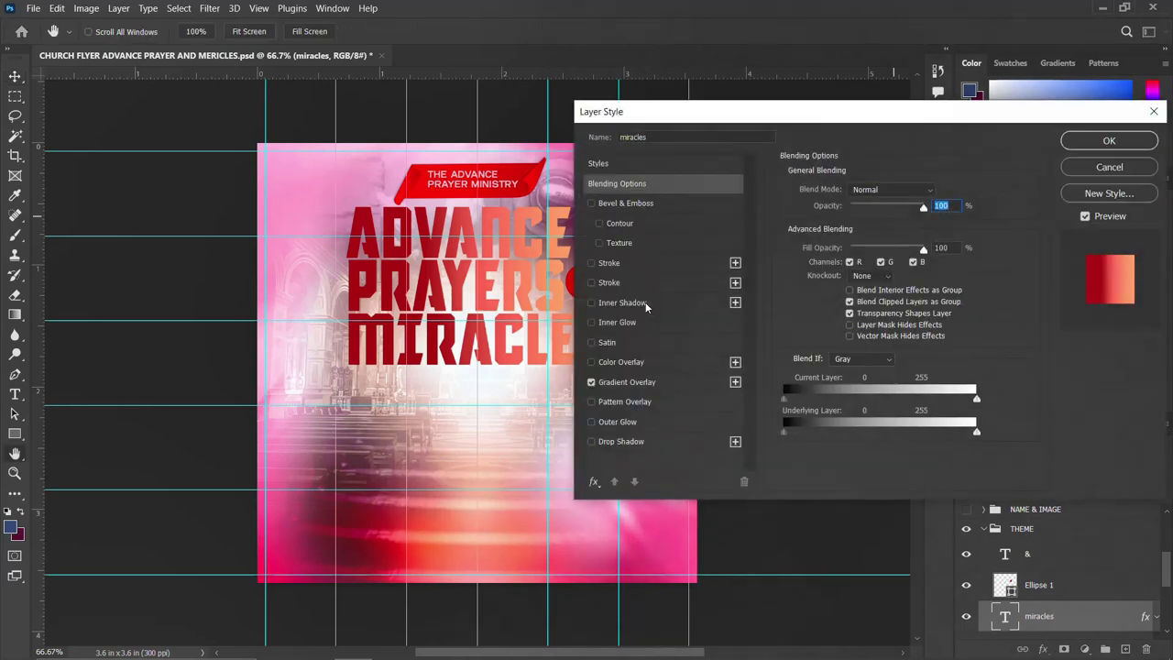
left_click(653, 382)
left_click(874, 231)
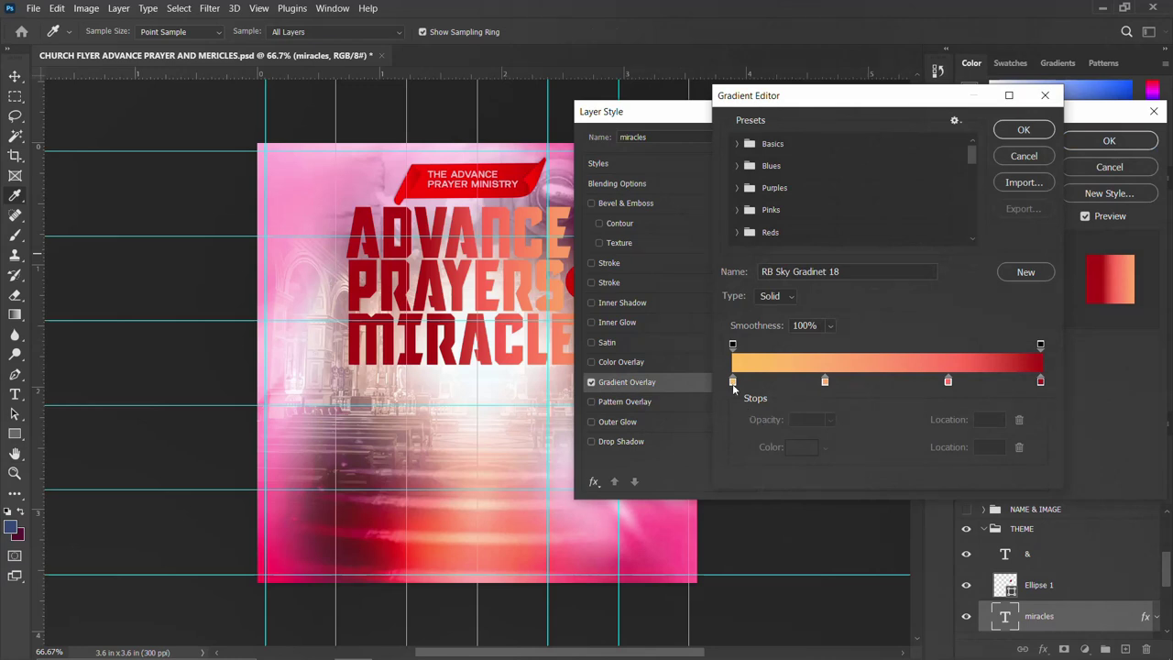
left_click(732, 381)
left_click(806, 446)
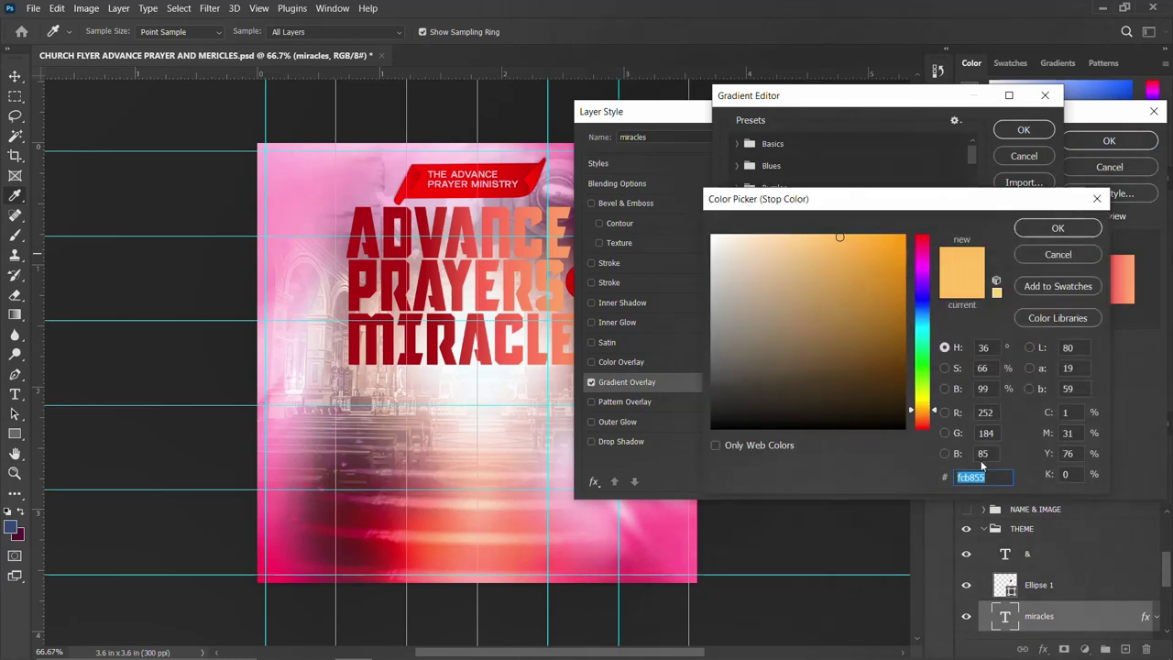
left_click(1058, 256)
left_click(825, 381)
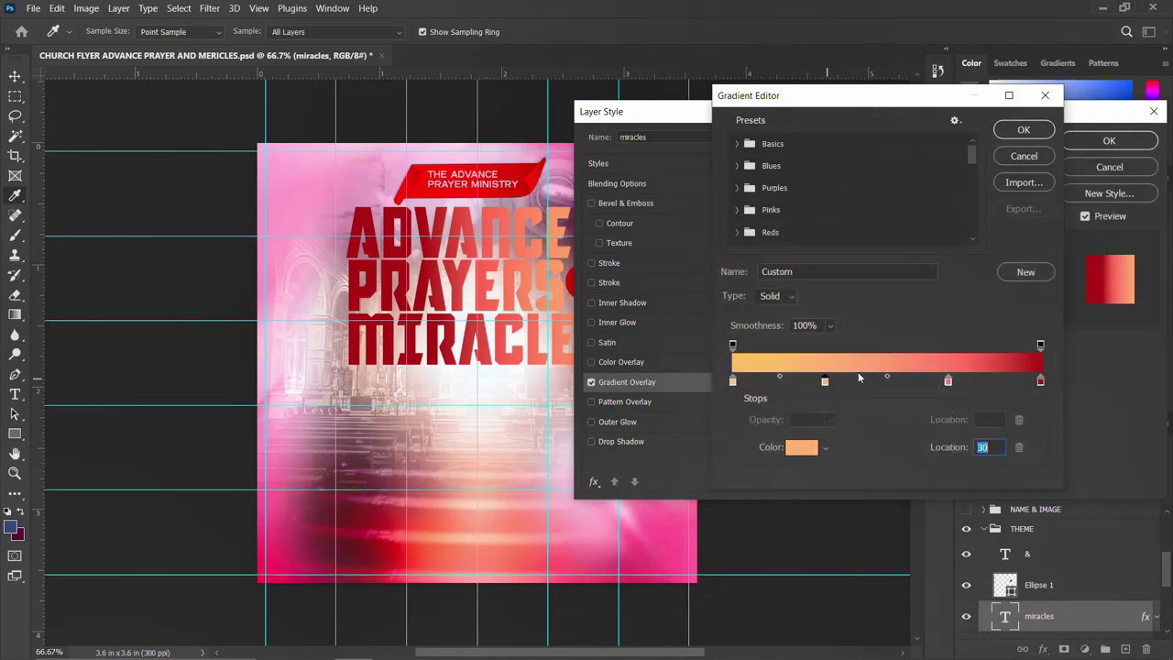
double_click(825, 381)
left_click(1056, 230)
left_click(948, 381)
double_click(948, 381)
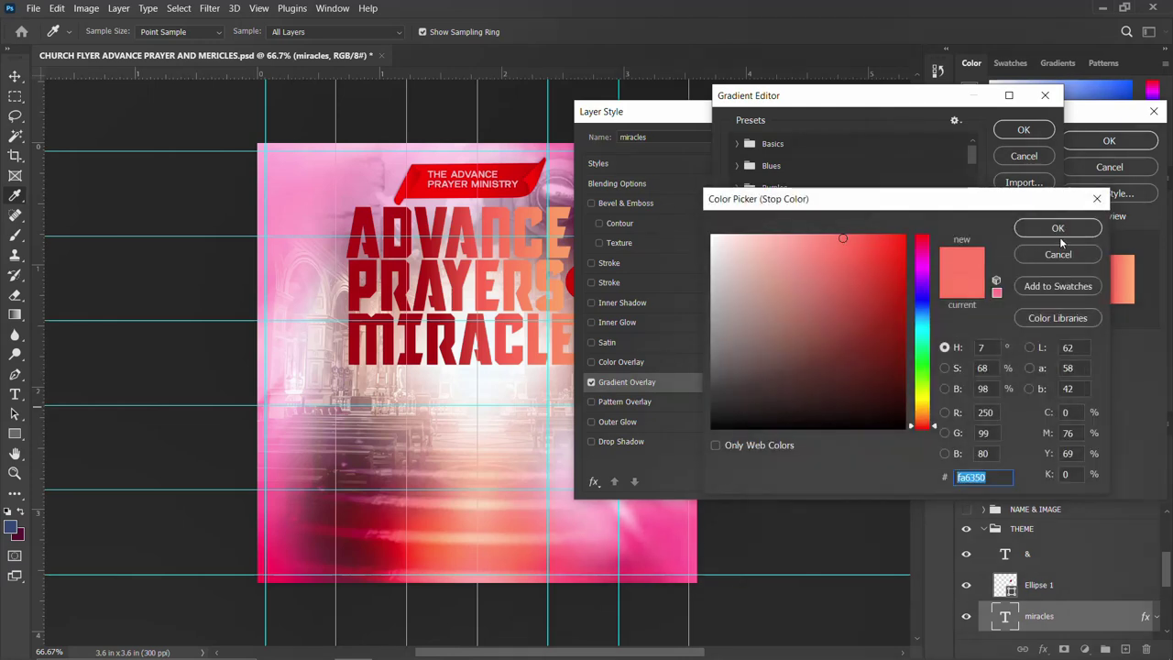
left_click(1058, 228)
left_click(1039, 381)
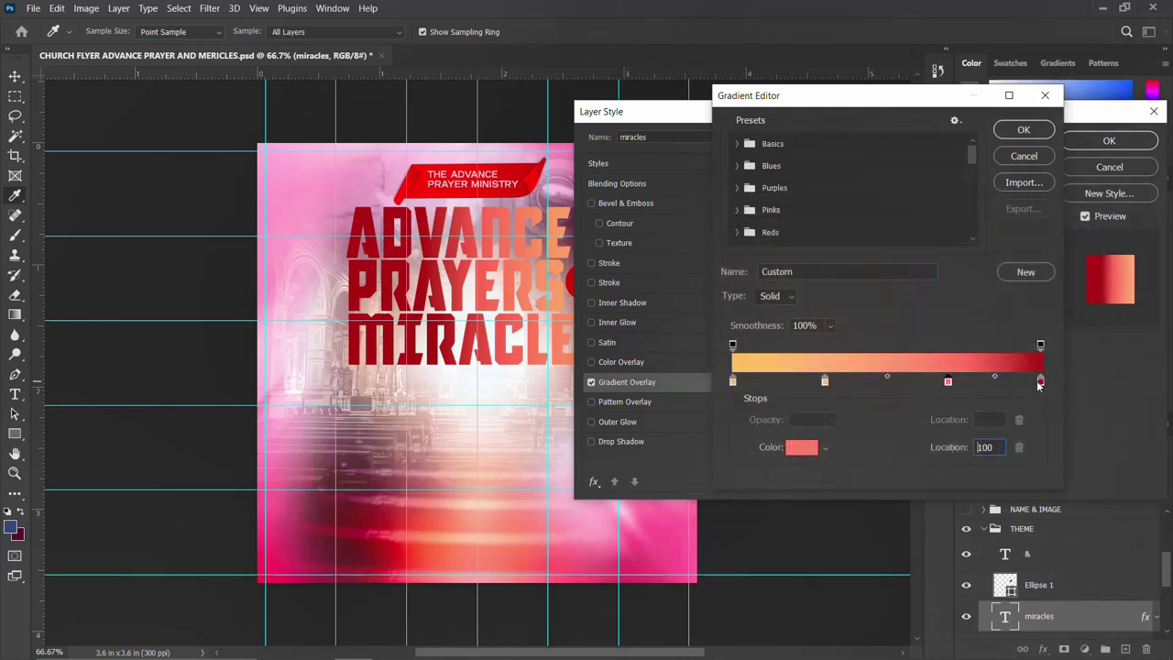
double_click(1039, 381)
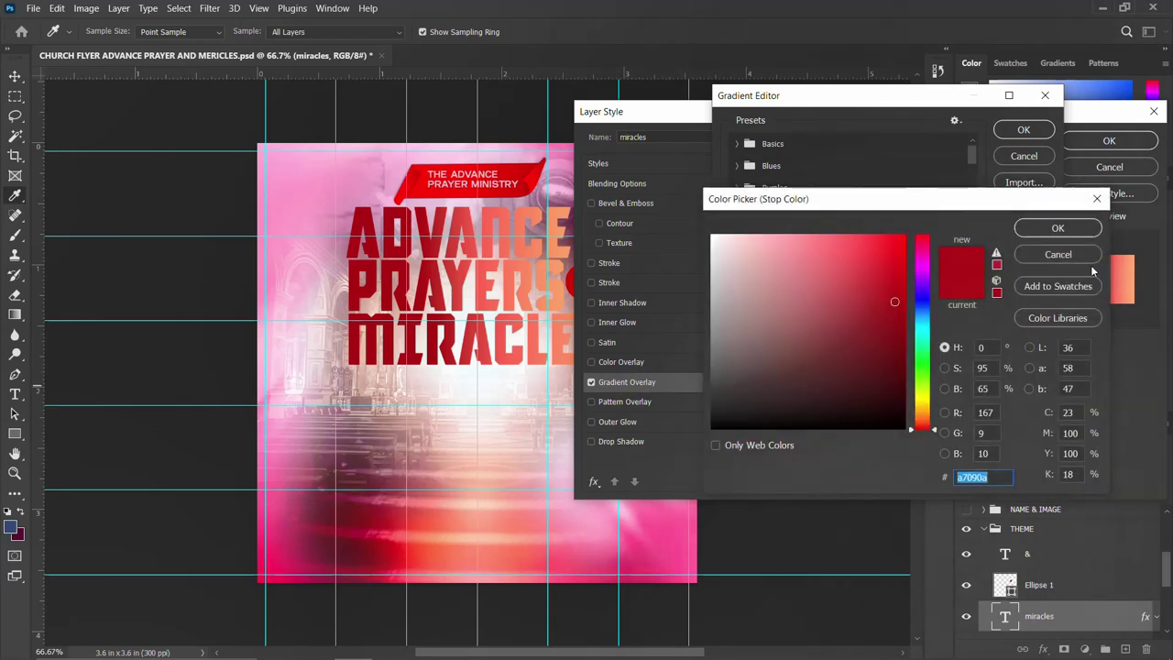
left_click(1057, 229)
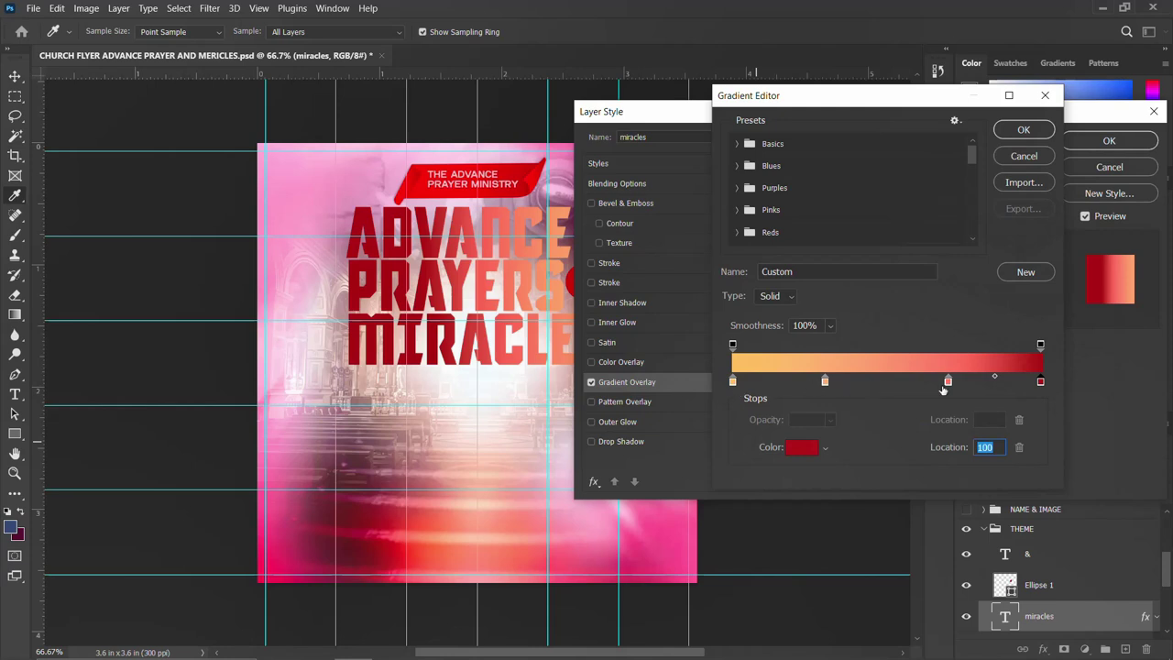
left_click(1025, 157)
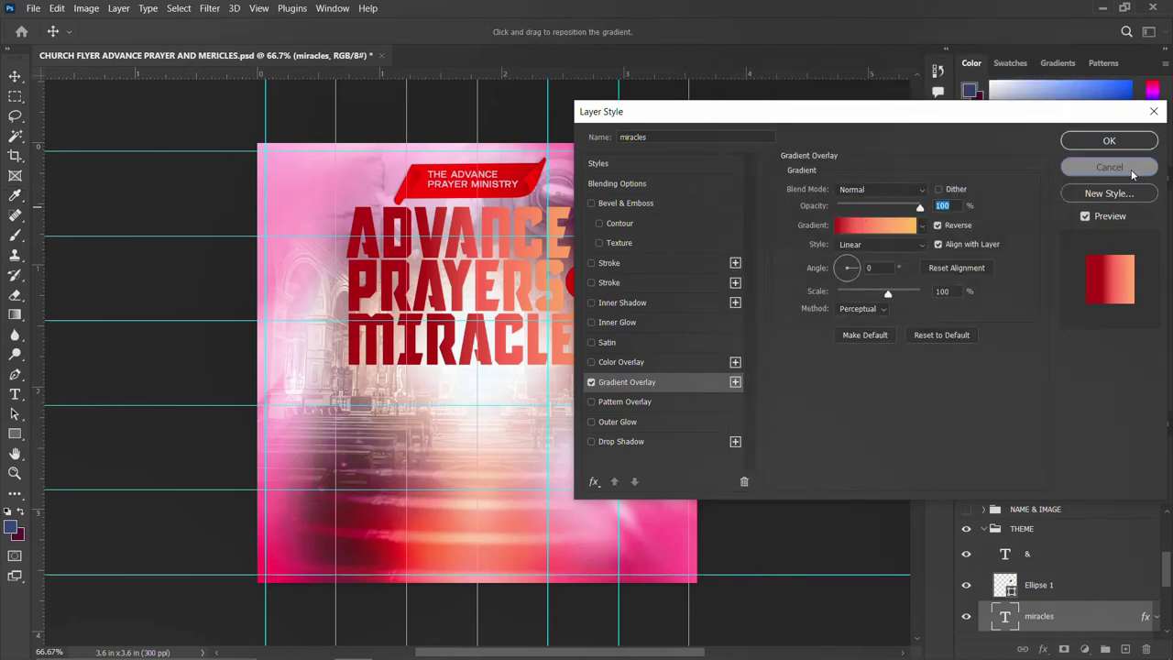
left_click(1109, 140)
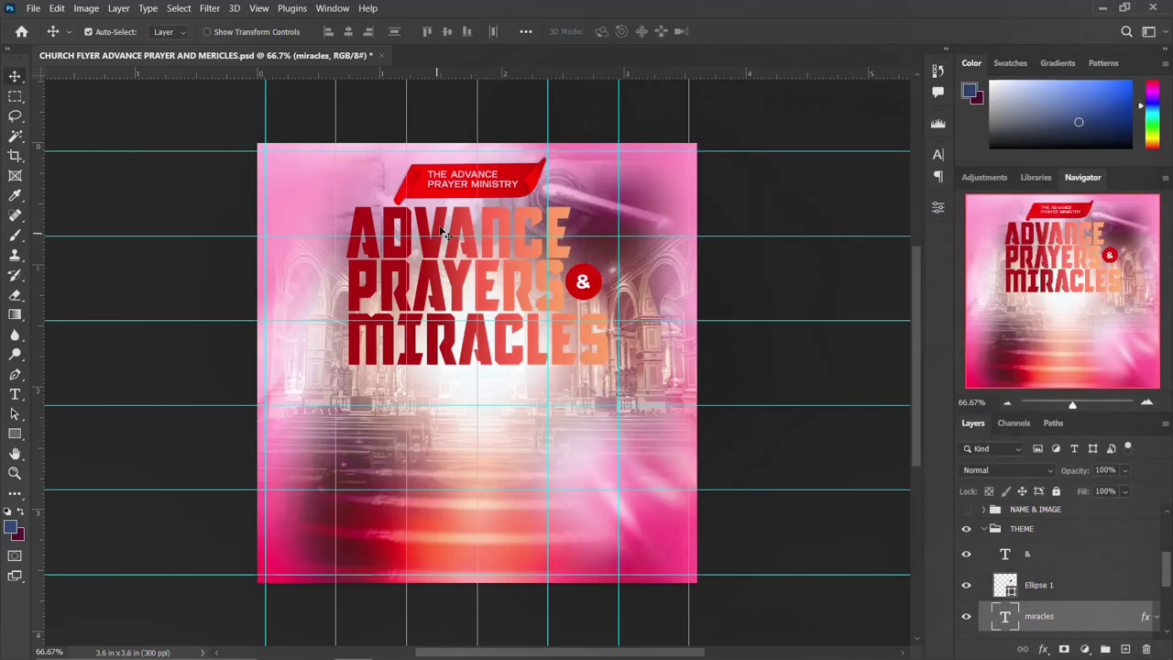
Step: Collapse the THEME group and toggle the main title and ministry banner to compare
scroll(999, 569, "up", 1)
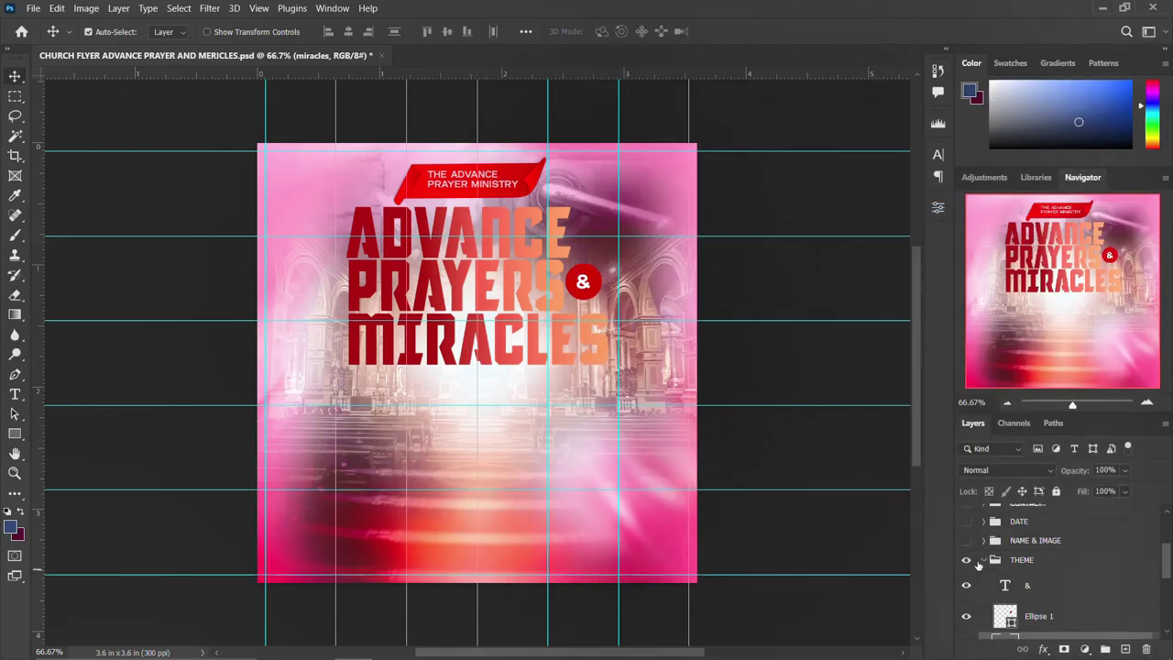
left_click(982, 562)
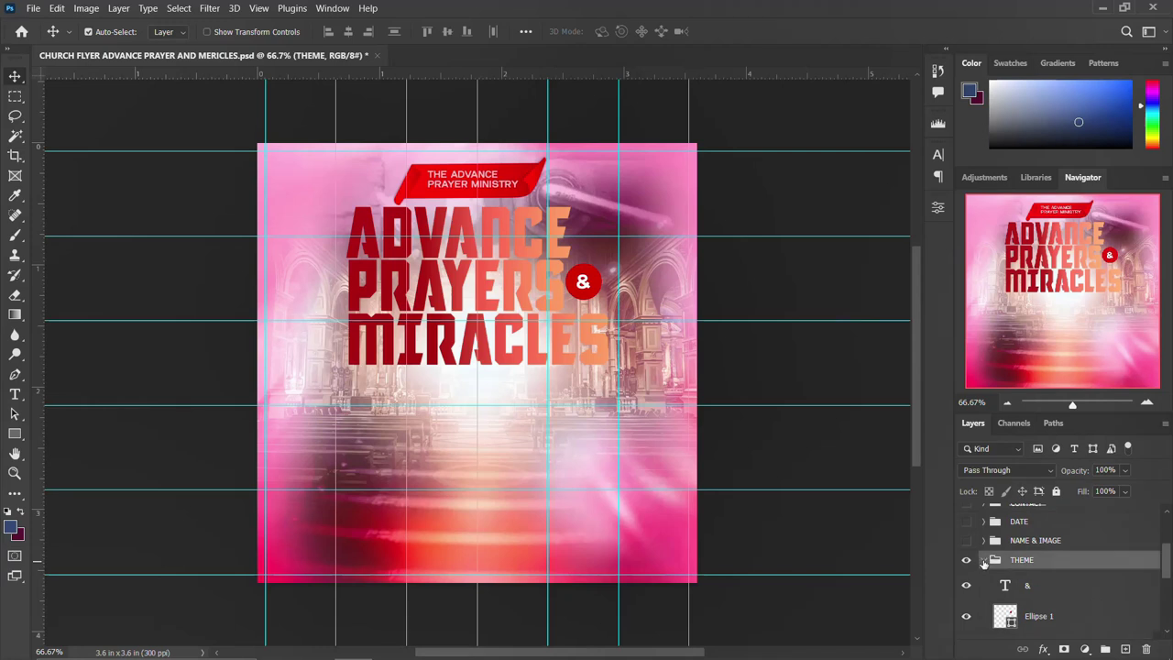
left_click(982, 561)
left_click(964, 596)
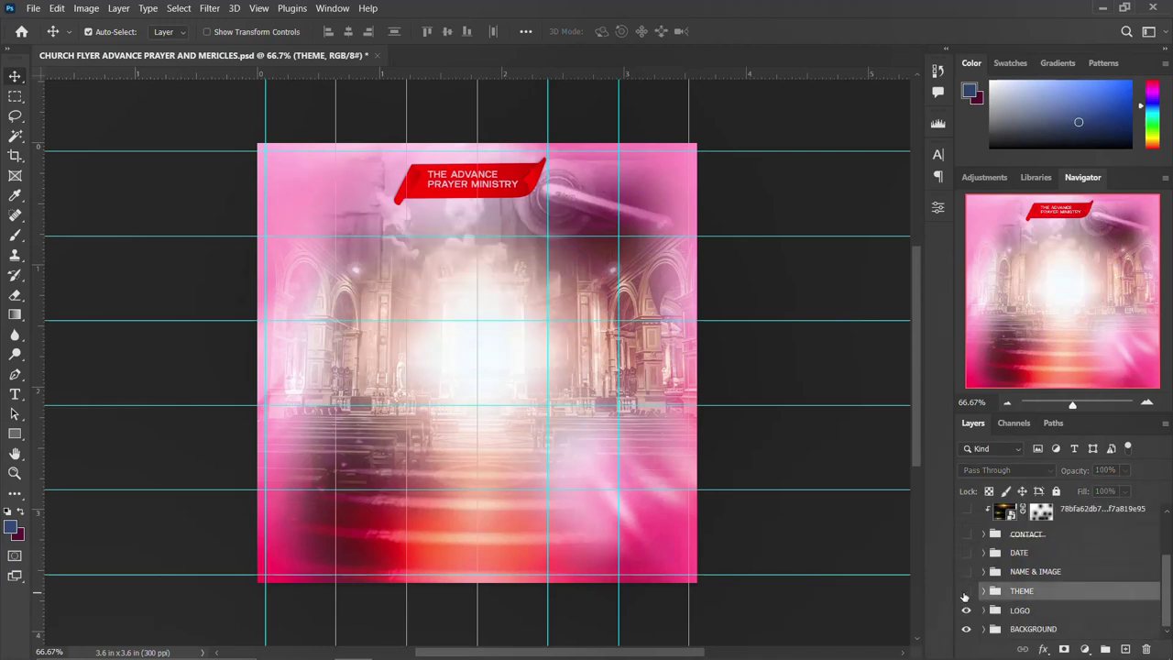
left_click(965, 592)
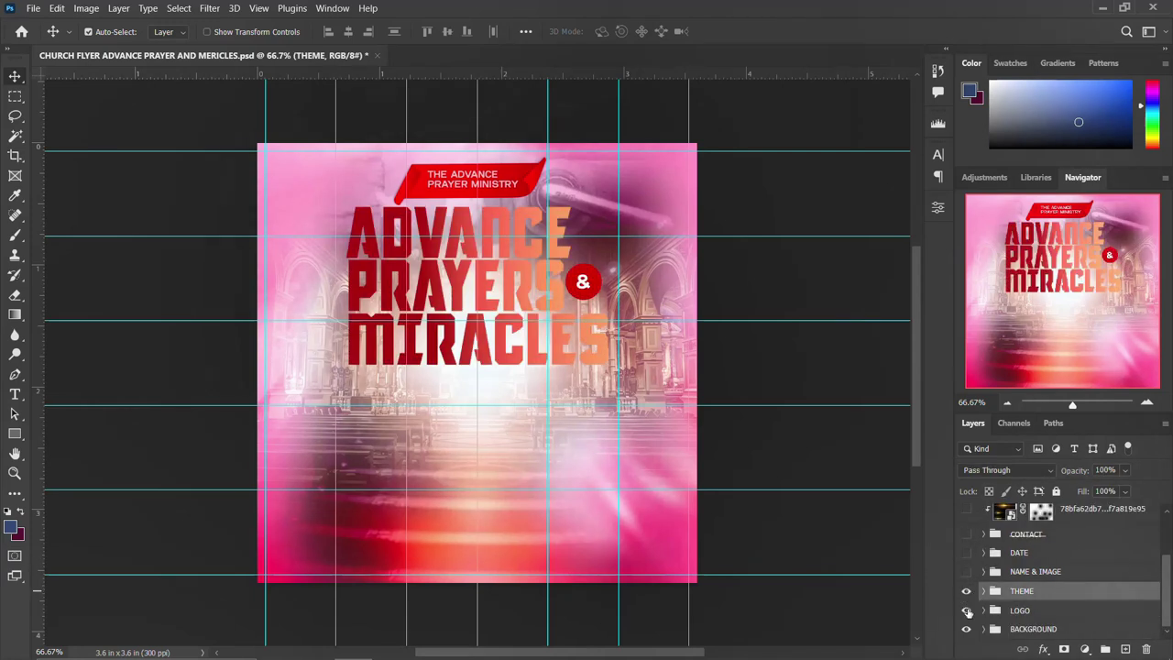
left_click(965, 610)
left_click(965, 610)
Step: Make the photo, name, date and contact layers and Layer 3's alternate flyer visible
left_click_drag(964, 572, 969, 518)
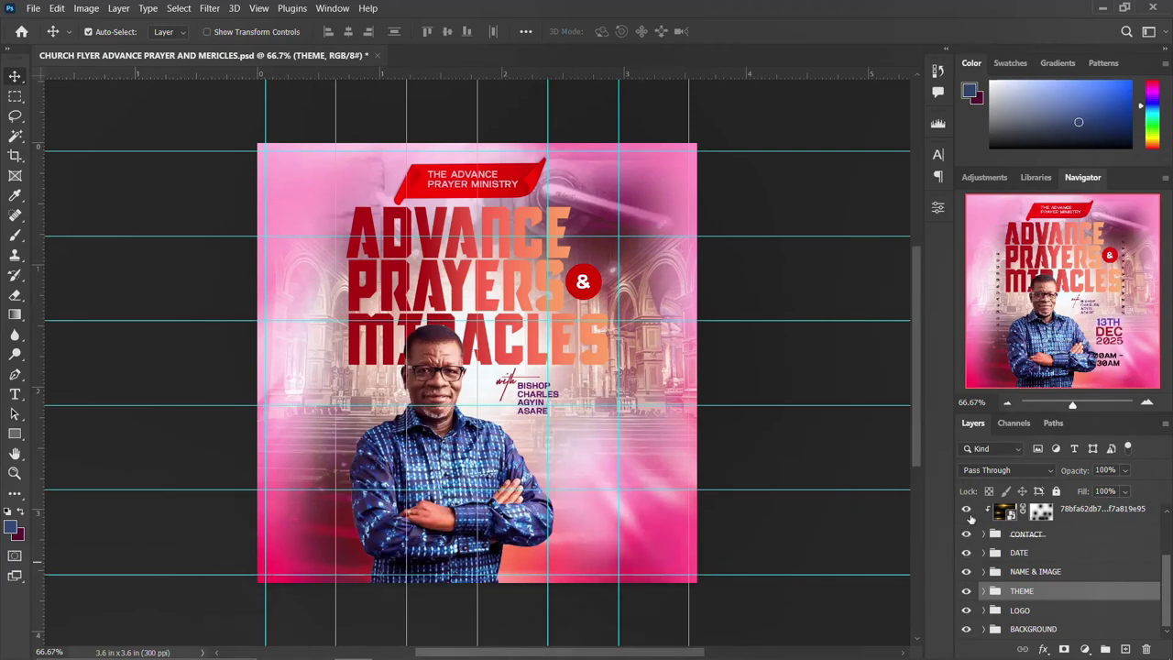
scroll(969, 518, "up", 2)
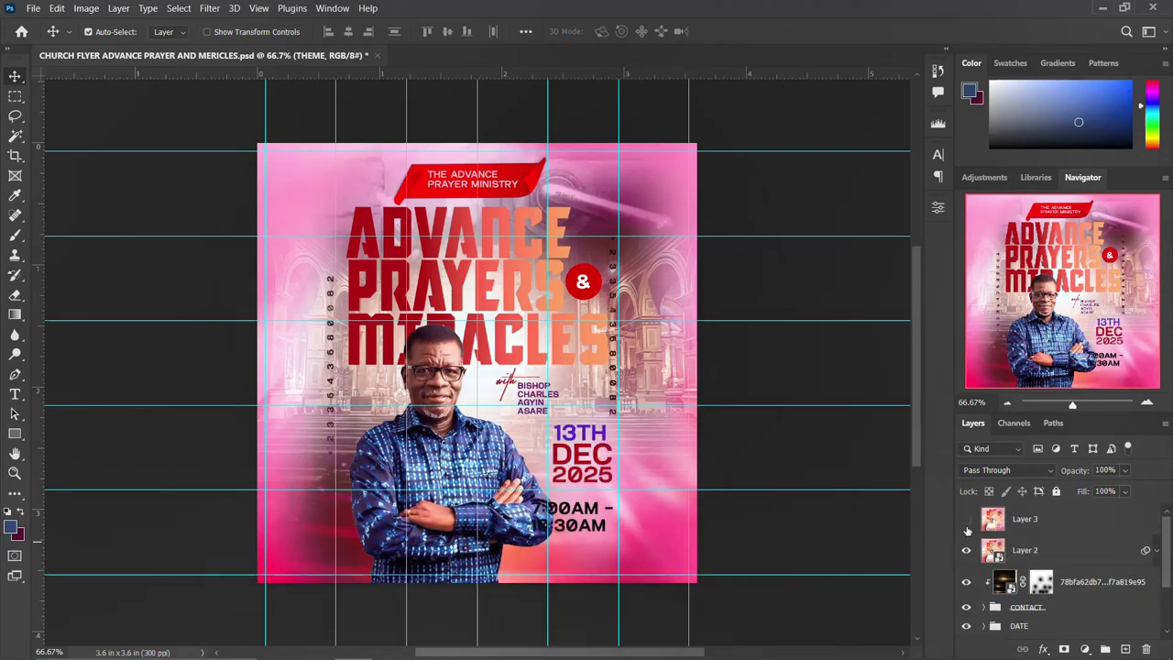
left_click(966, 519)
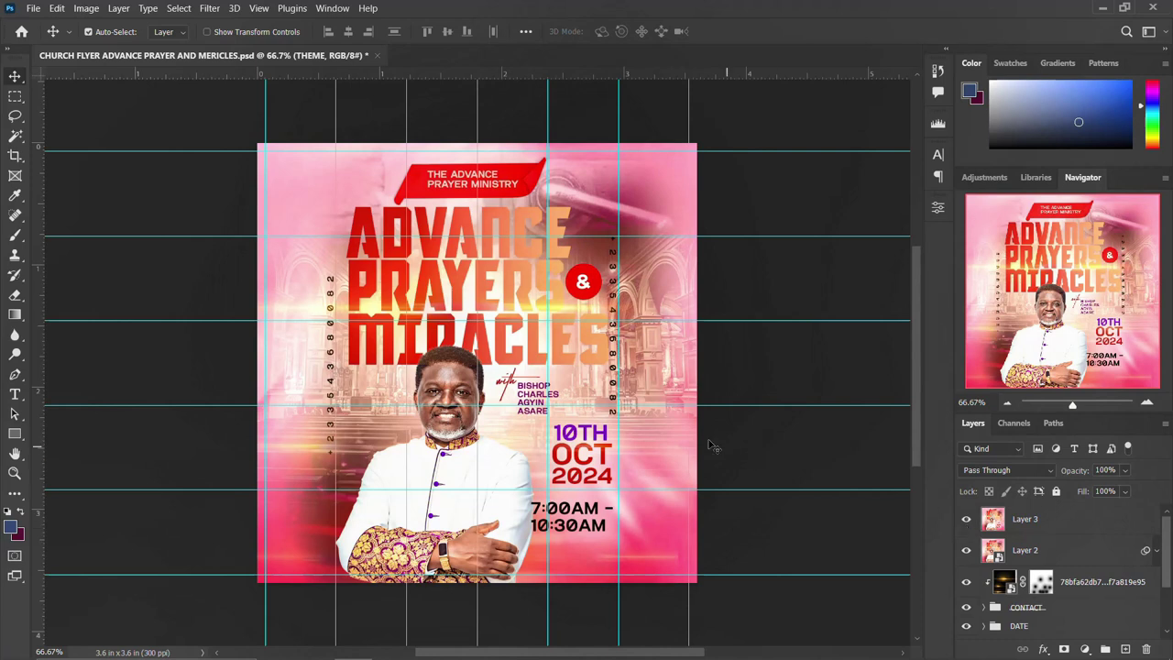
Step: Merge Layer 3 down into Layer 2 with Ctrl+E, then toggle Layer 2 to compare
left_click(1106, 549)
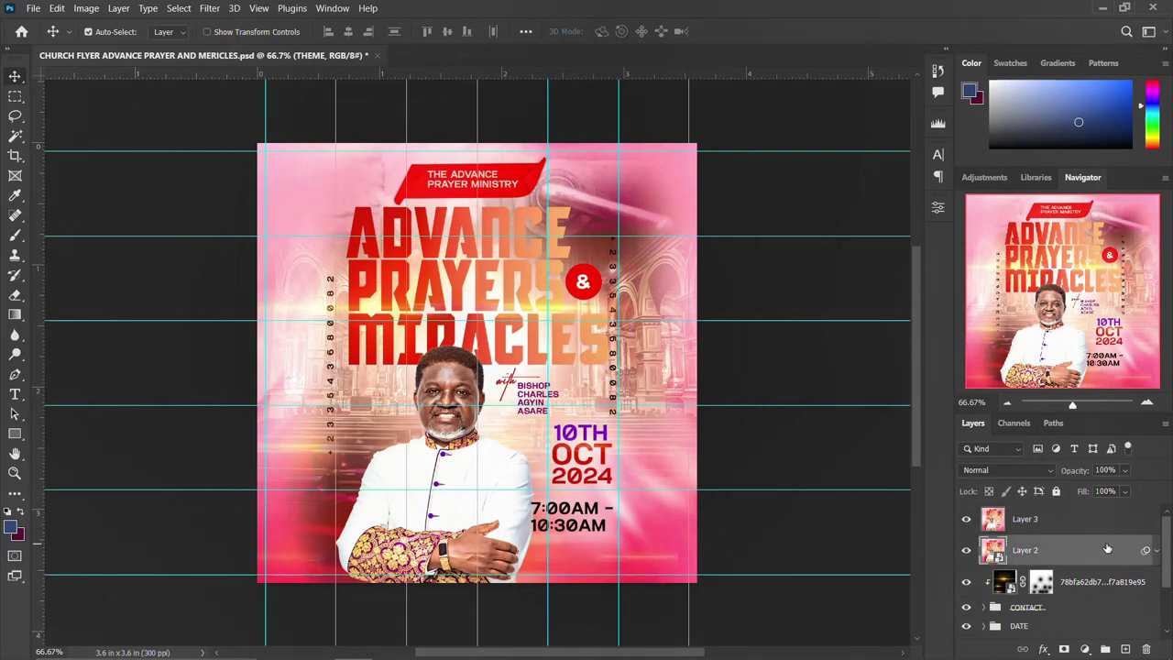
left_click(1045, 519)
key("ctrl+e")
left_click(966, 519)
left_click(966, 519)
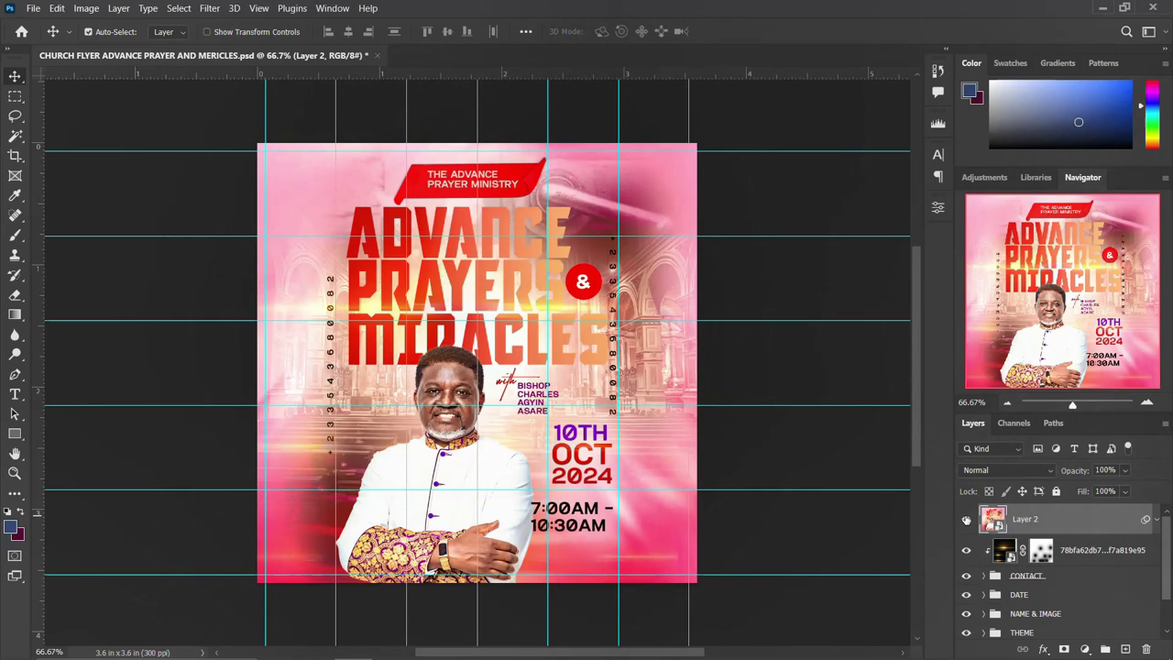
left_click(966, 519)
left_click(966, 519)
mouse_move(314, 644)
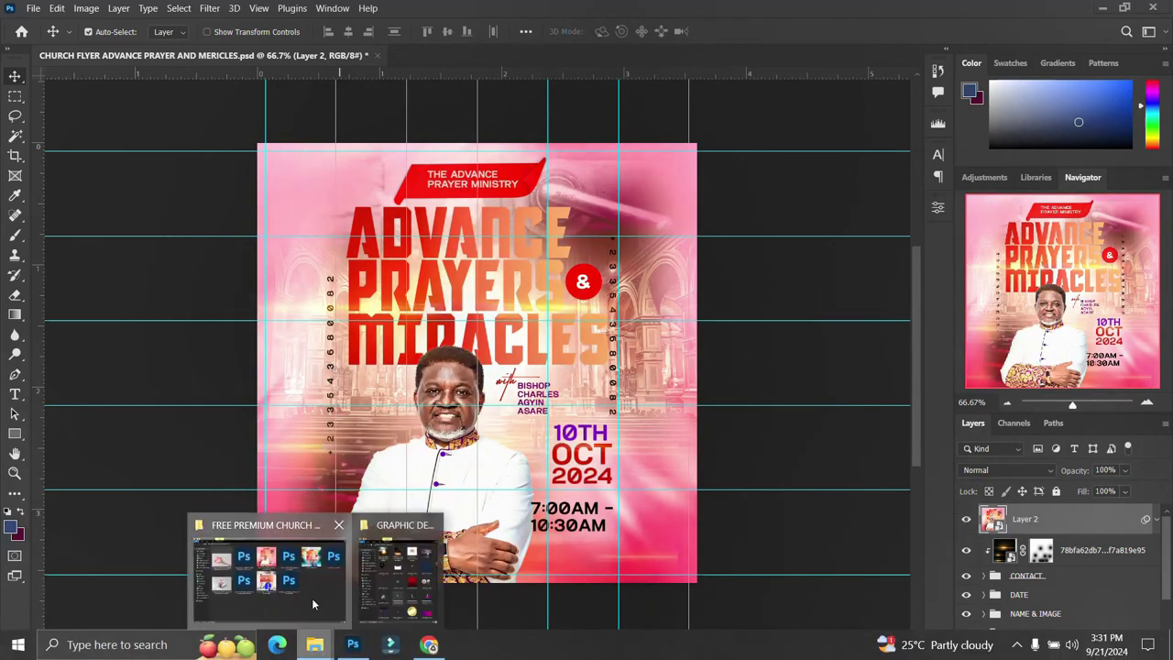
Step: Open CHURCH FLYER SPEAK.psd from the FREE PREMIUM CHURCH FLYERS PART 23 folder
left_click(312, 597)
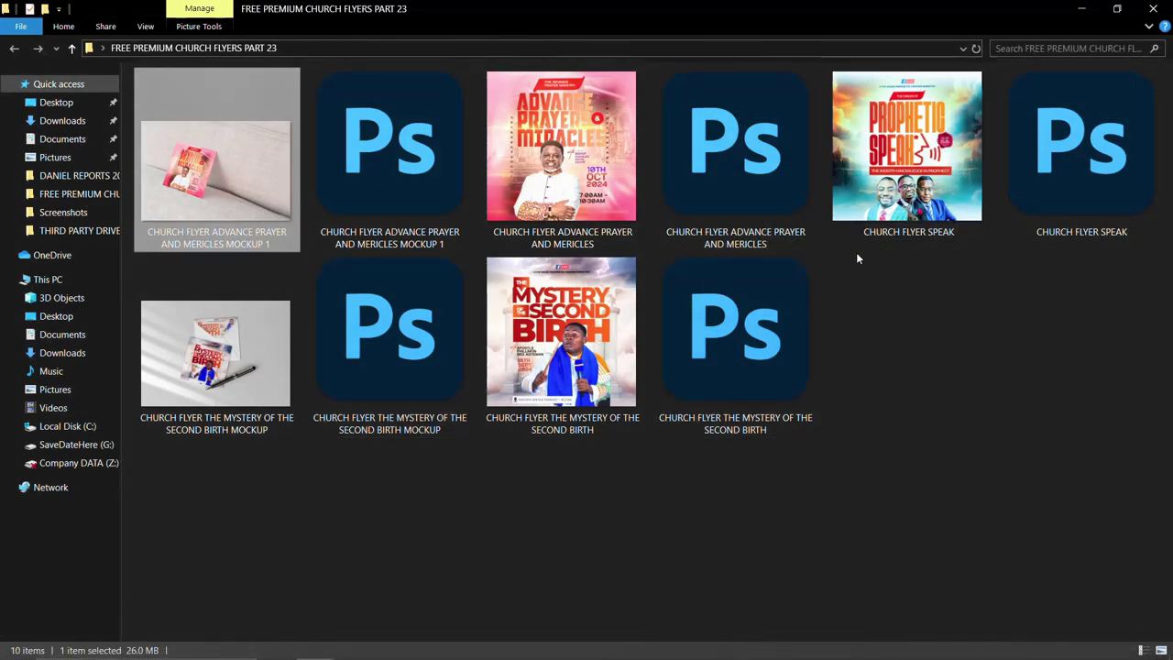
left_click(1070, 168)
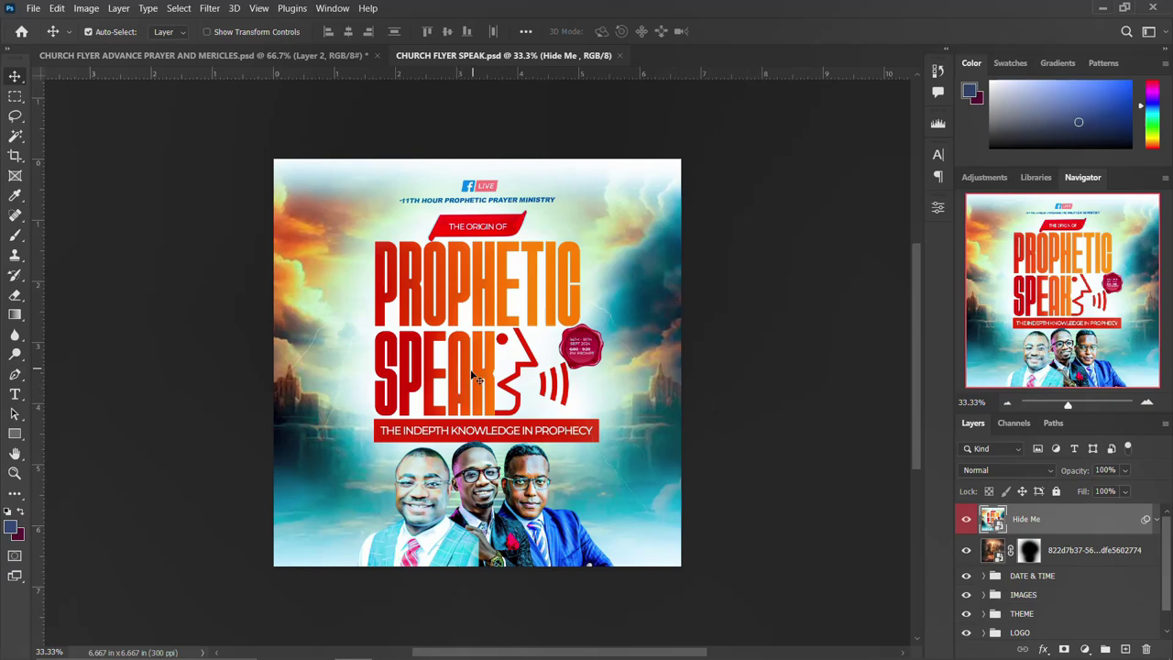
Step: Switch off the Hide Me blue-teal grade and hide the date badge and three men's photos
left_click(967, 519)
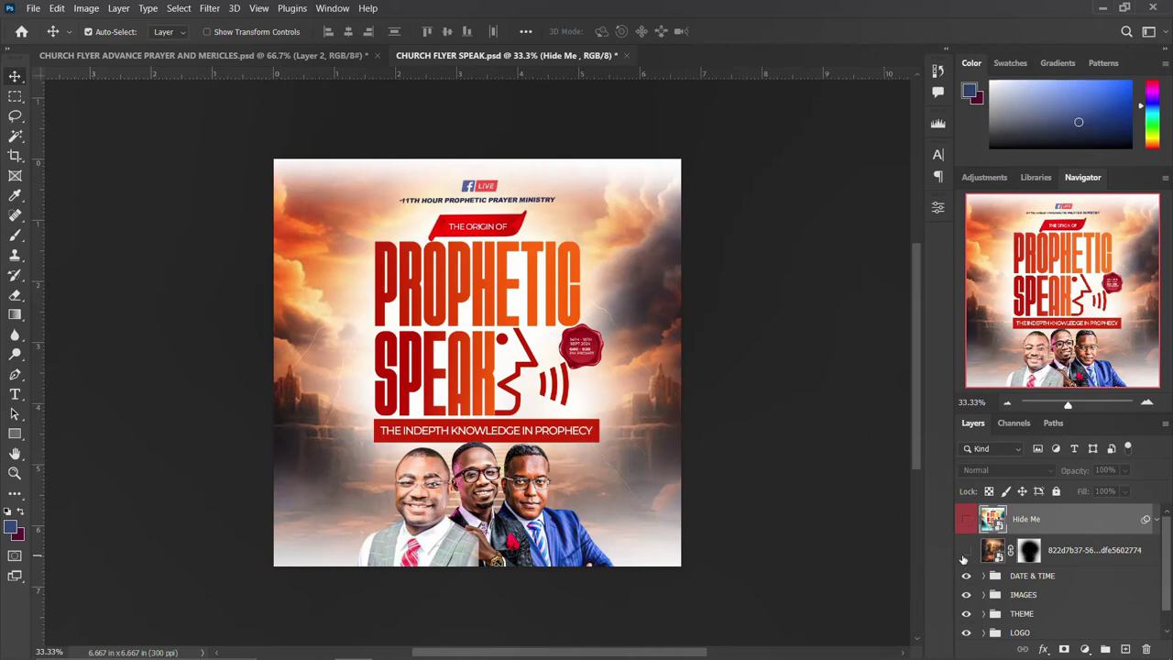
left_click(965, 575)
left_click(965, 577)
left_click(965, 576)
left_click(964, 576)
left_click(967, 575)
left_click(966, 595)
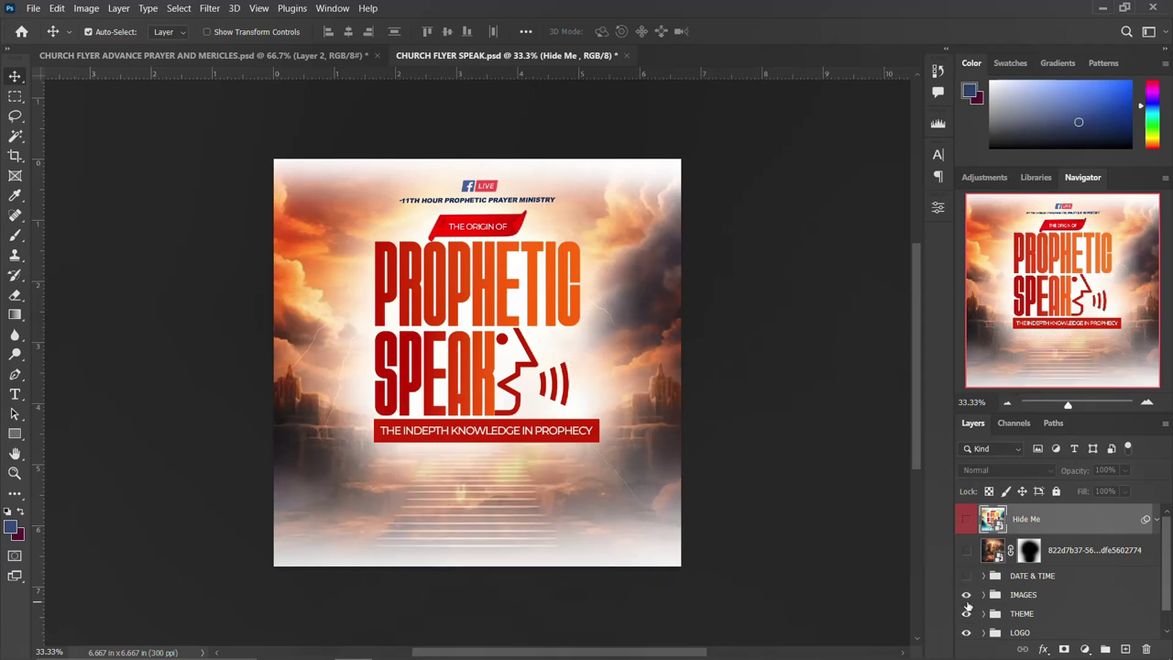
left_click(966, 597)
left_click(965, 597)
left_click(965, 597)
left_click(966, 599)
Step: Compare the Prophetic Speak title and Facebook Live header, then hide both
left_click(965, 617)
left_click(966, 616)
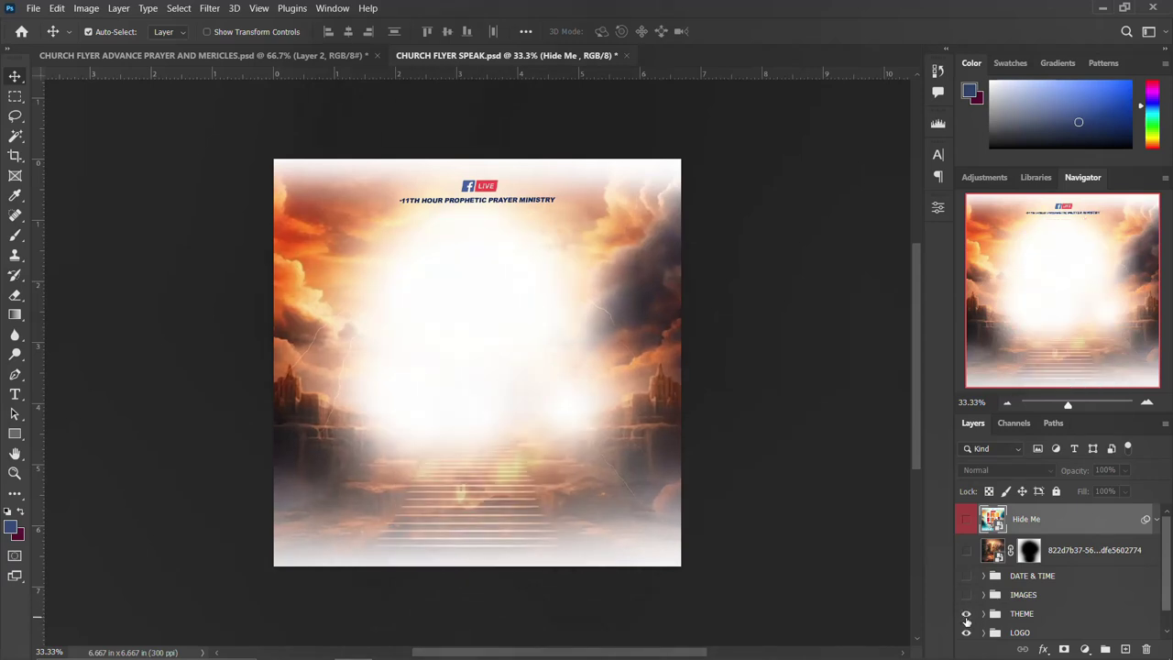
left_click(966, 615)
left_click(966, 615)
left_click(966, 633)
left_click(966, 633)
left_click(965, 613)
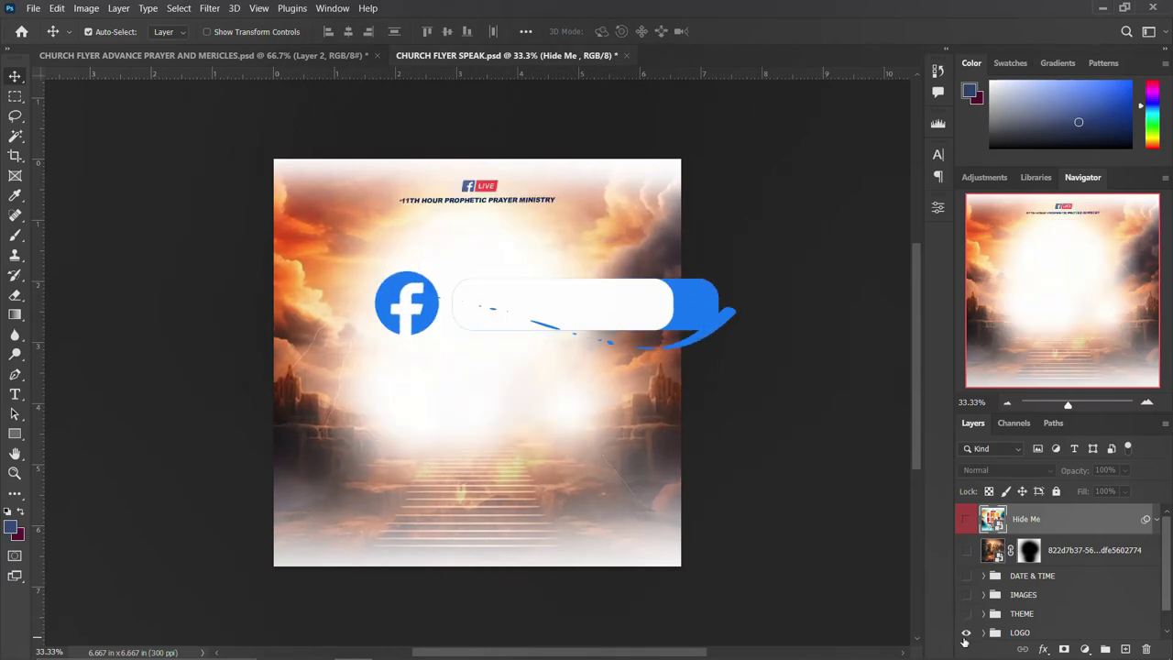
left_click(966, 632)
Step: Inspect the BACKGROUND group's download (1) and other image layers, then collapse it
scroll(1008, 600, "down", 1)
left_click(966, 632)
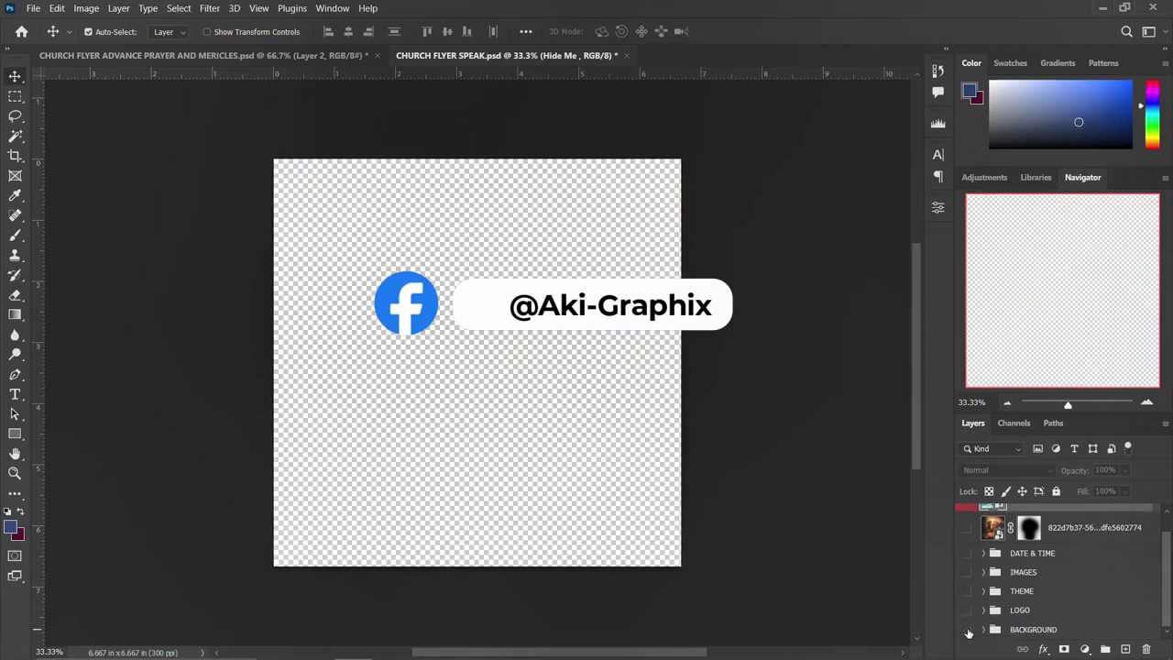
left_click(967, 632)
left_click(983, 629)
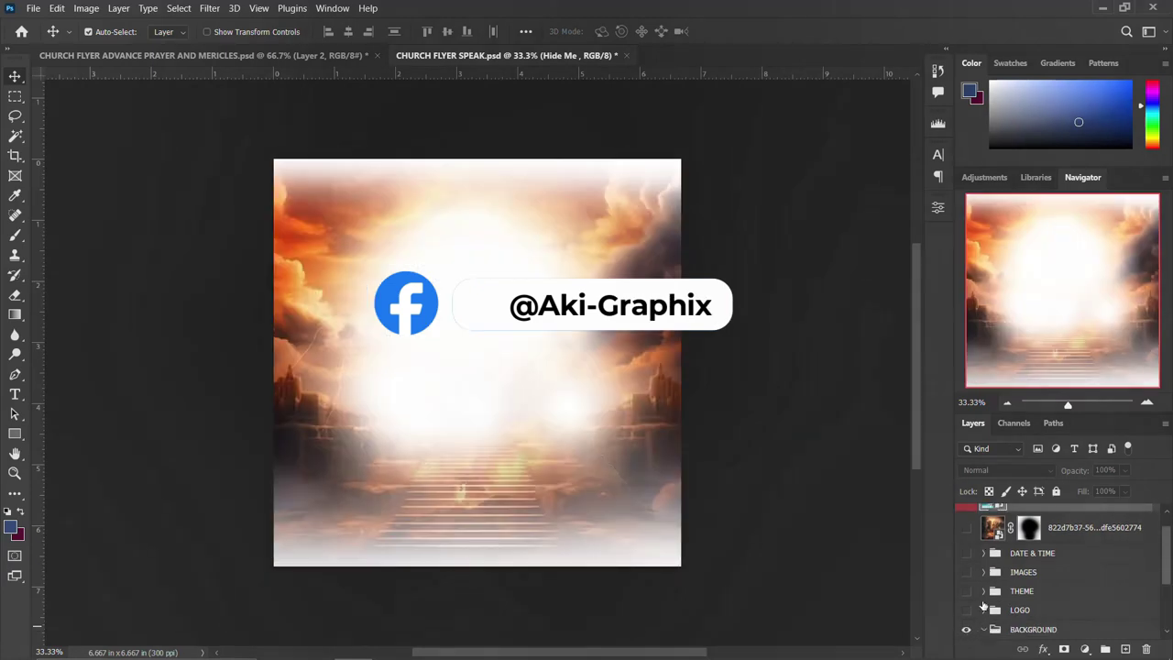
scroll(1007, 596, "down", 2)
left_click(1090, 597)
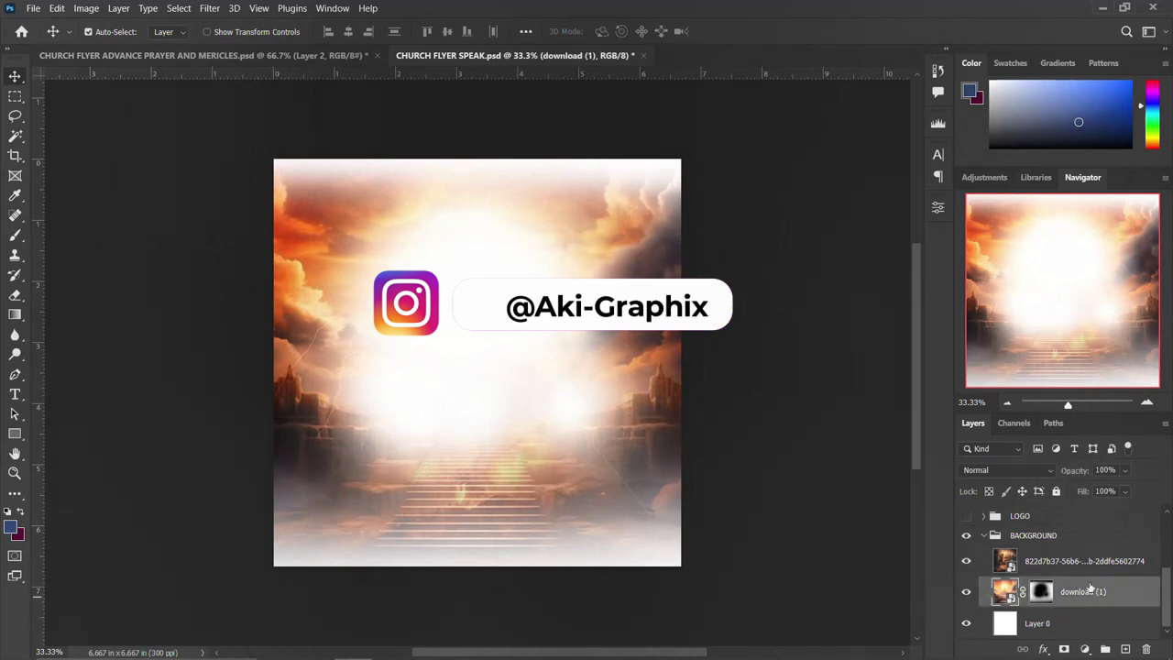
left_click(1088, 570)
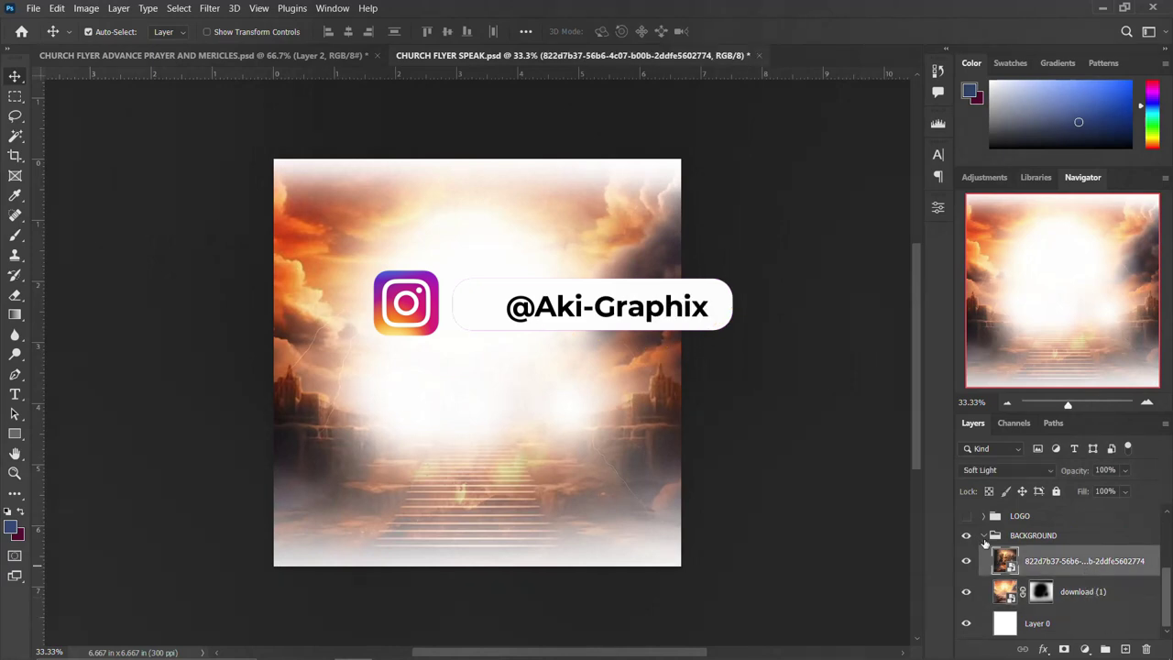
left_click(984, 536)
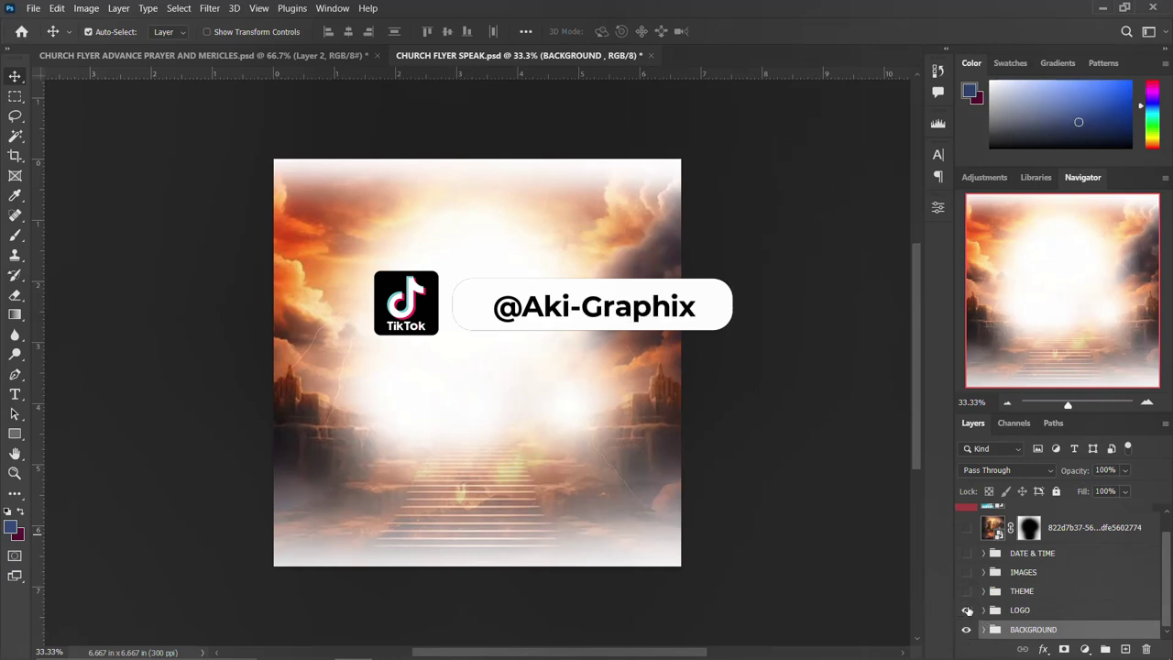
Step: Show the Facebook Live header and Prophetic Speak title again and expand THEME
left_click(966, 609)
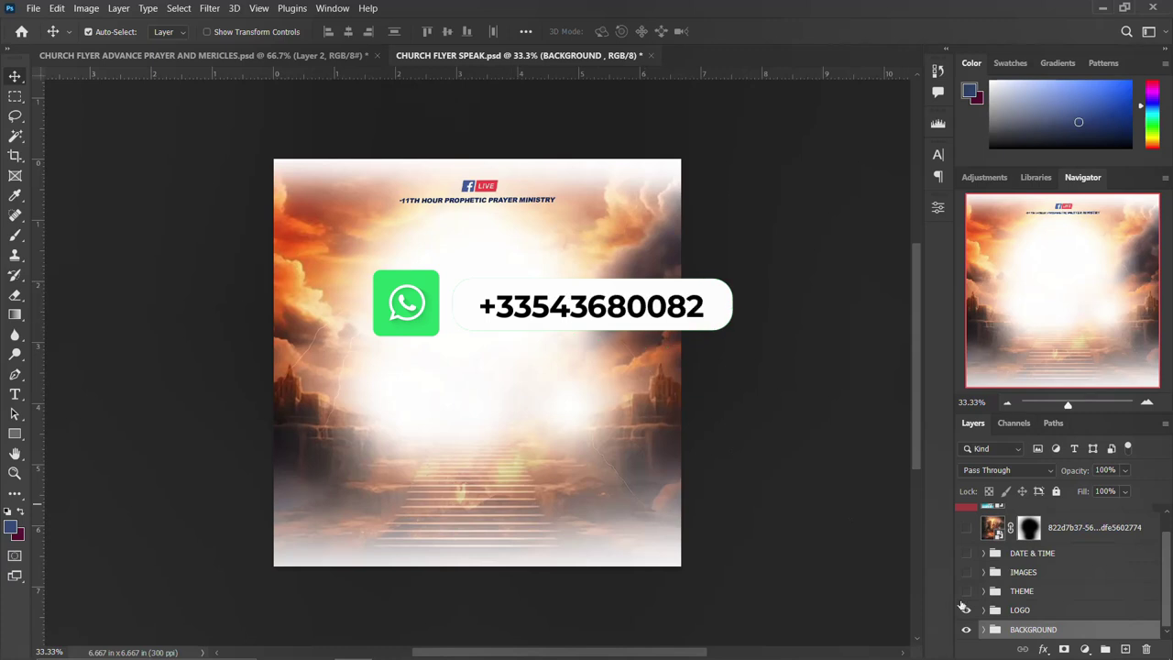
left_click(966, 591)
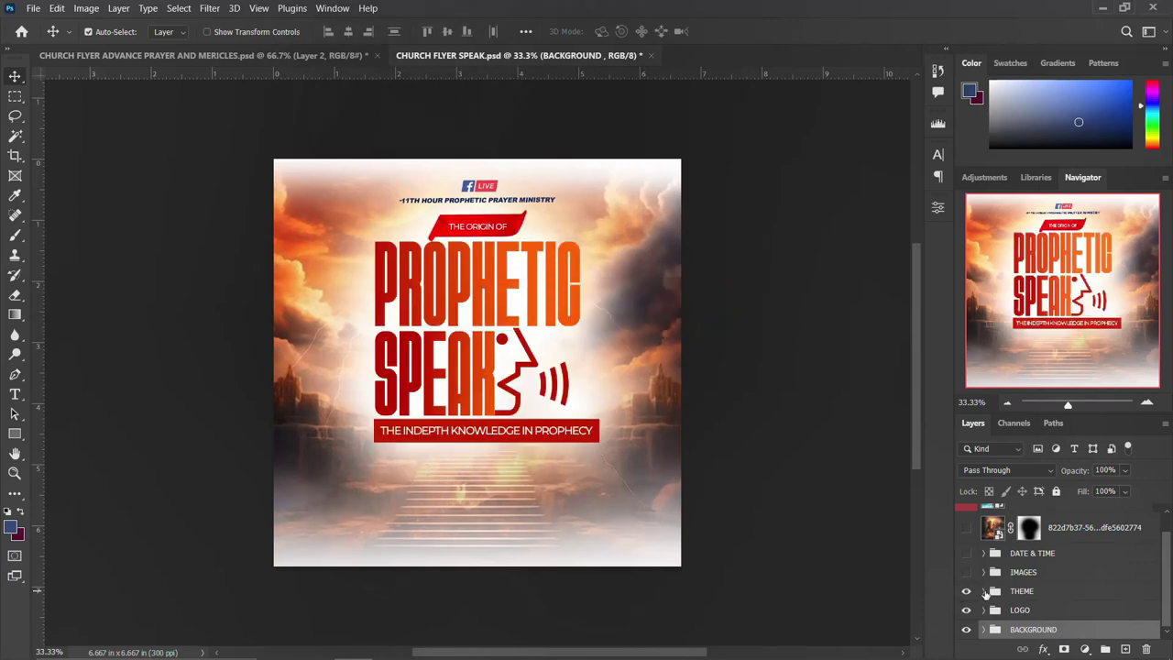
left_click(983, 591)
scroll(1047, 612, "down", 2)
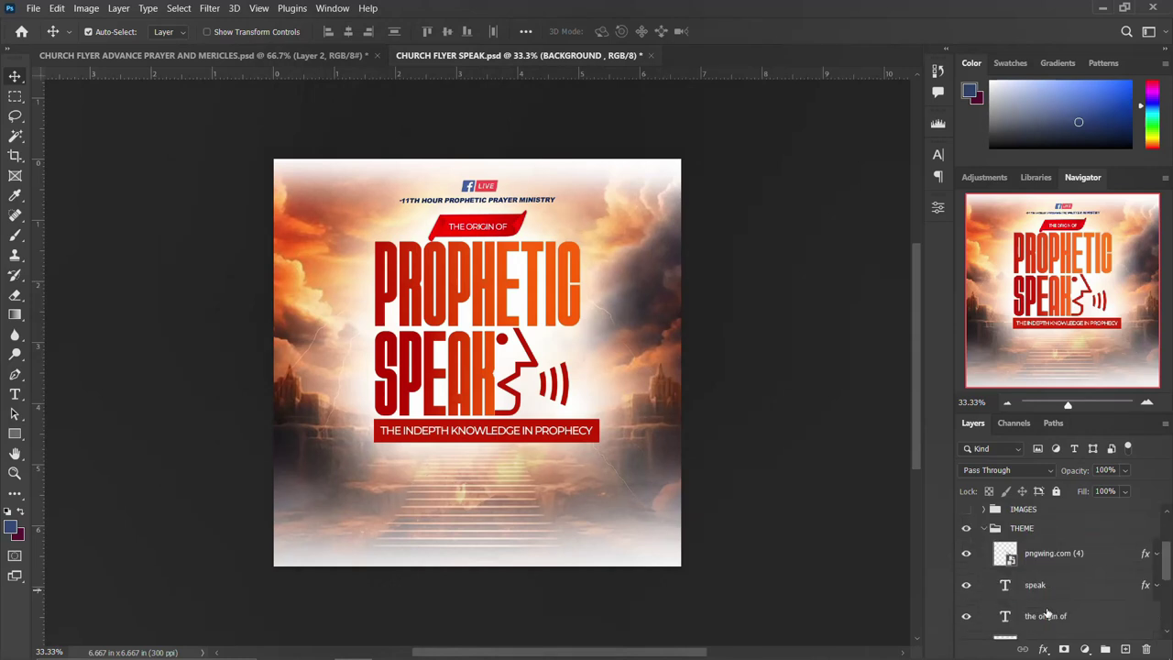
scroll(1047, 614, "down", 1)
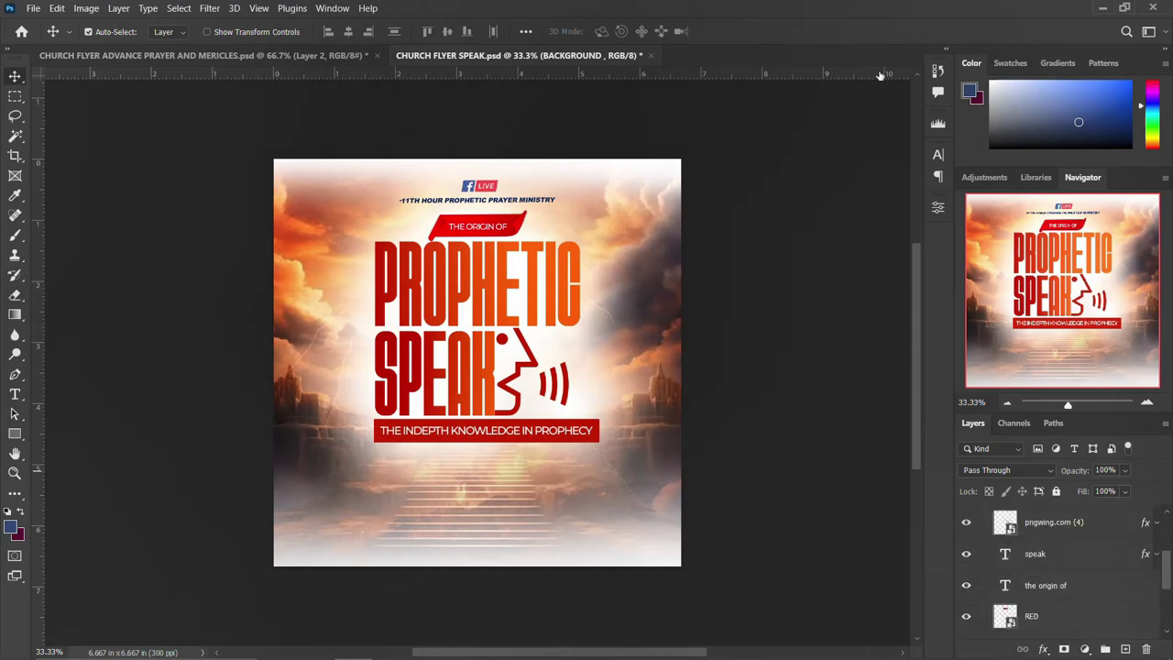
Step: Check the fonts of the origin of text and speak layers in the Character panel
left_click(937, 154)
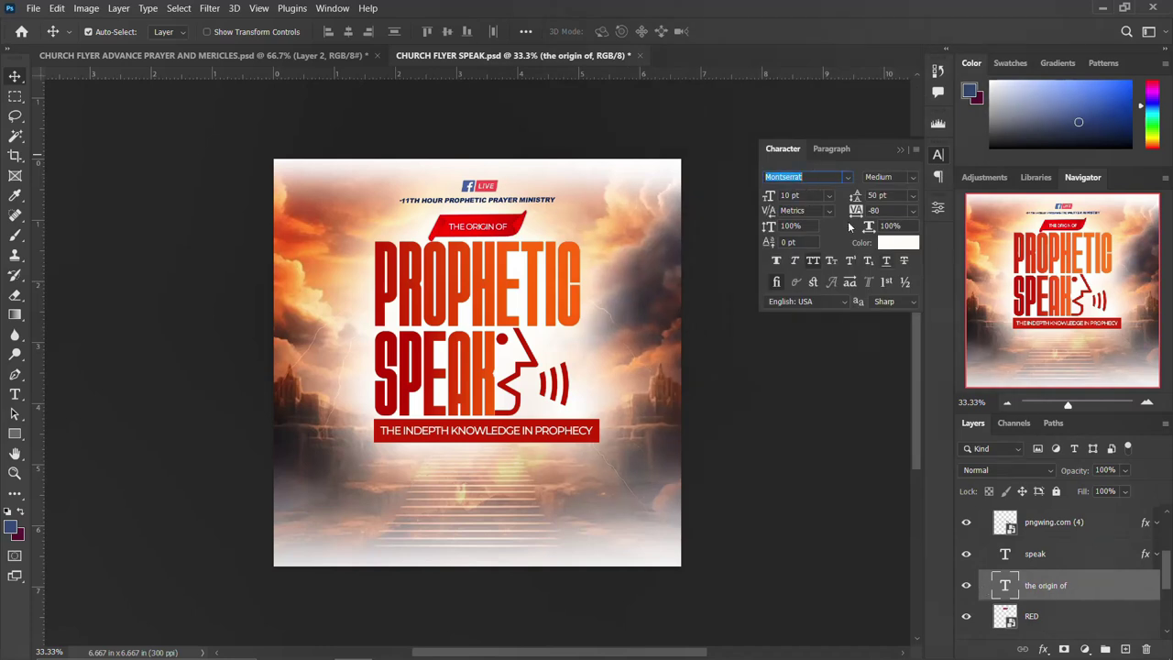
left_click(1019, 339)
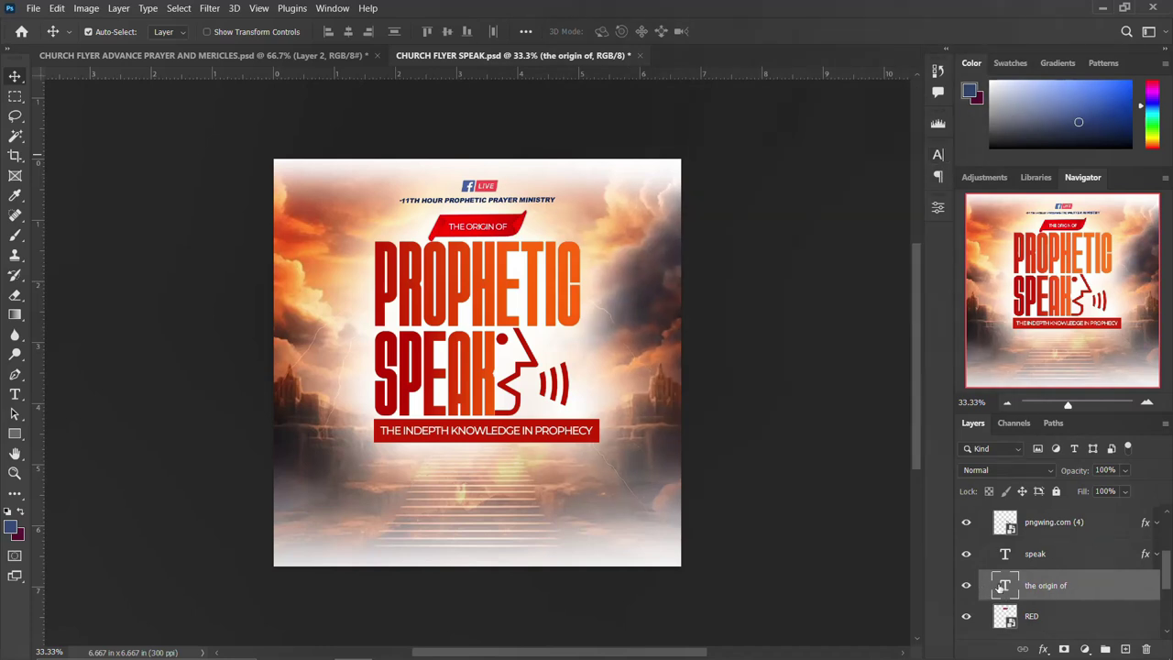
left_click(1020, 554)
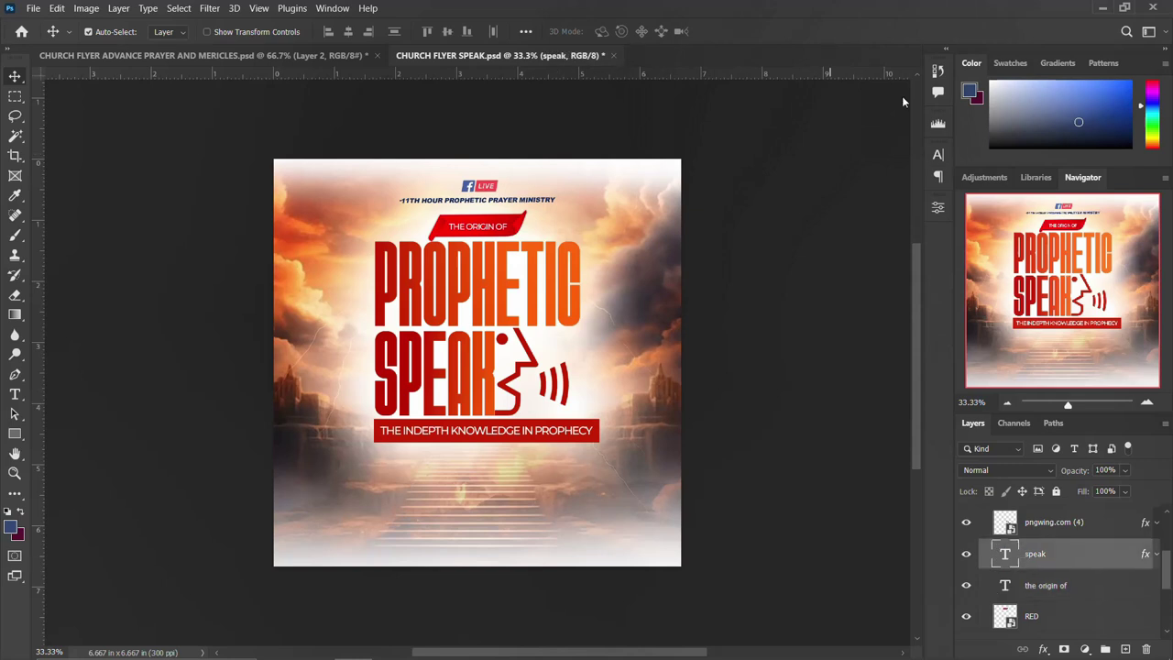
left_click(936, 157)
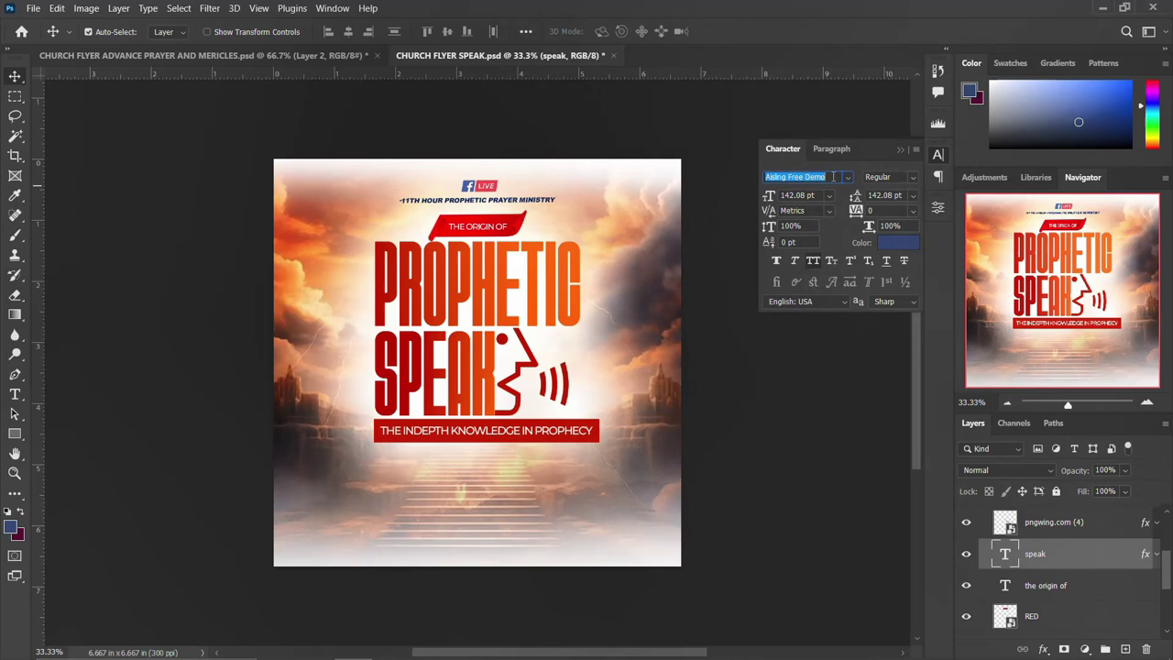
left_click(937, 156)
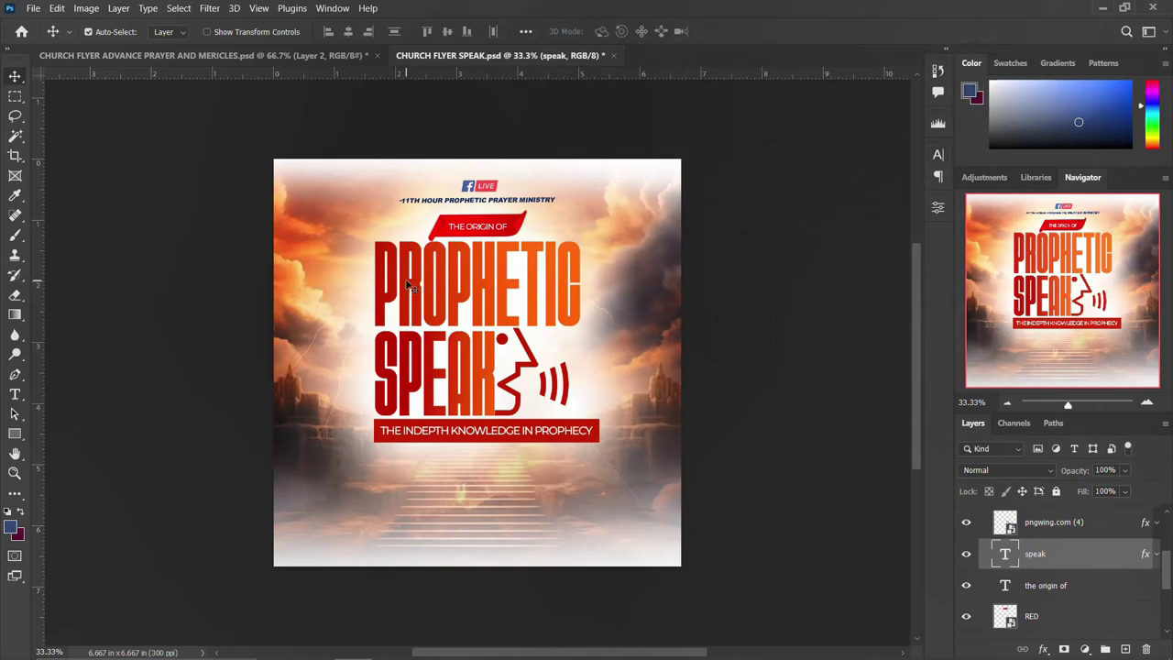
Step: Select the pngwing.com (4) speaker graphic layer and toggle its visibility
left_click(533, 359)
left_click(964, 524)
left_click(965, 524)
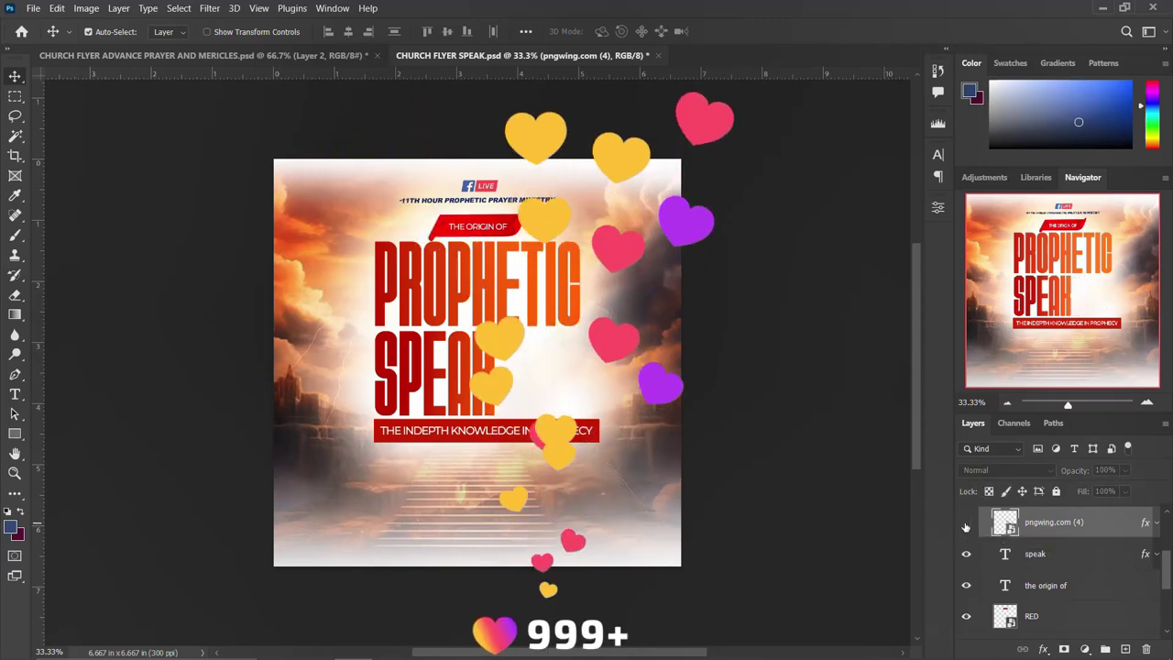
Step: Collapse THEME and show the three men's photos and red date badge again
left_click(1155, 555)
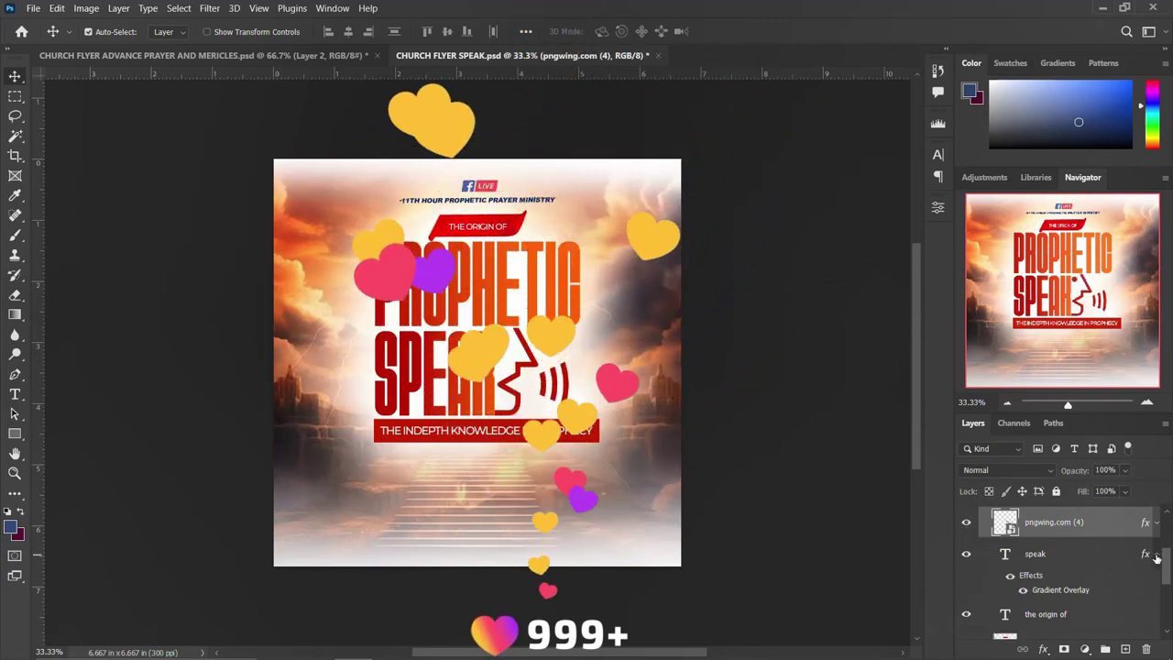
scroll(1099, 544, "up", 2)
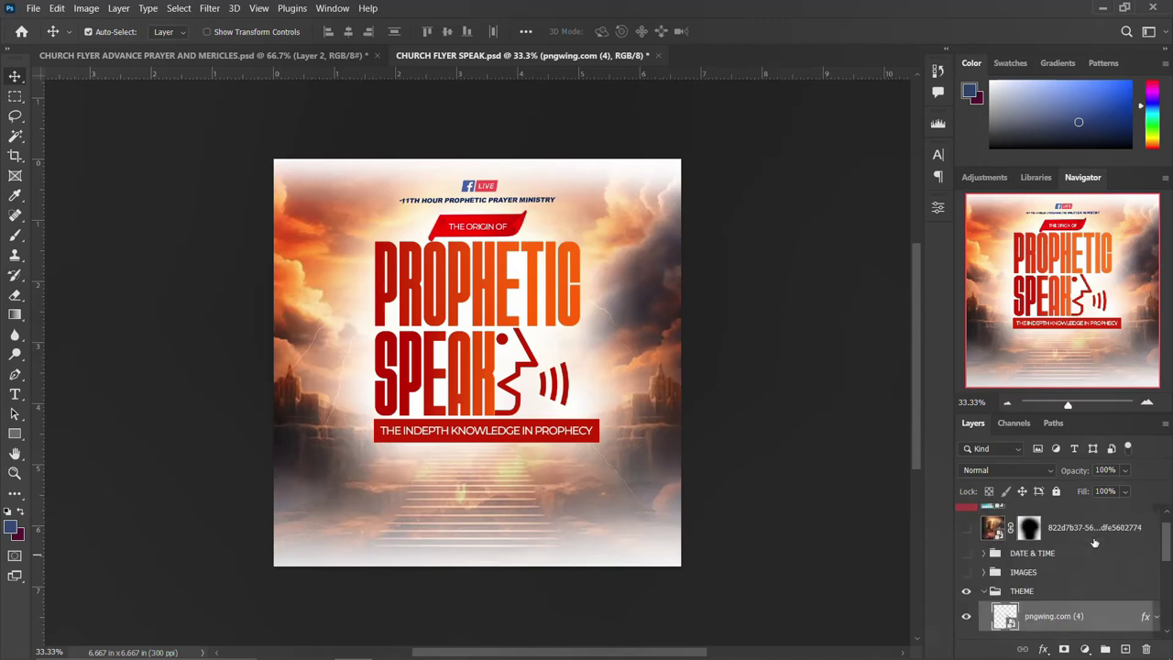
left_click(983, 591)
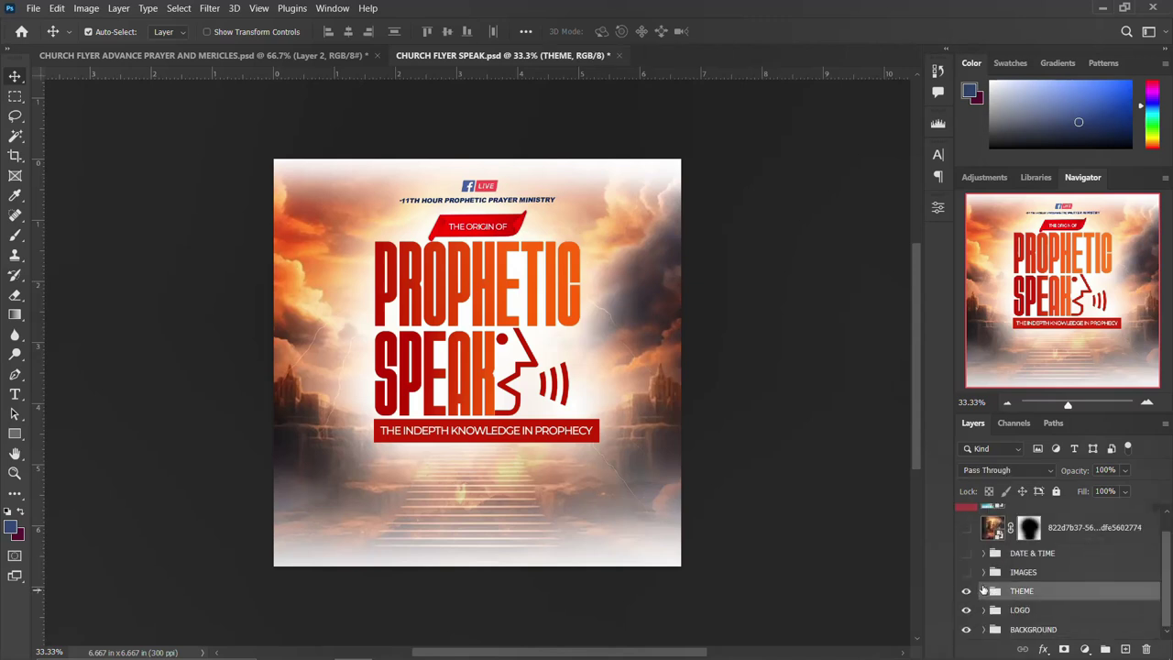
left_click(966, 573)
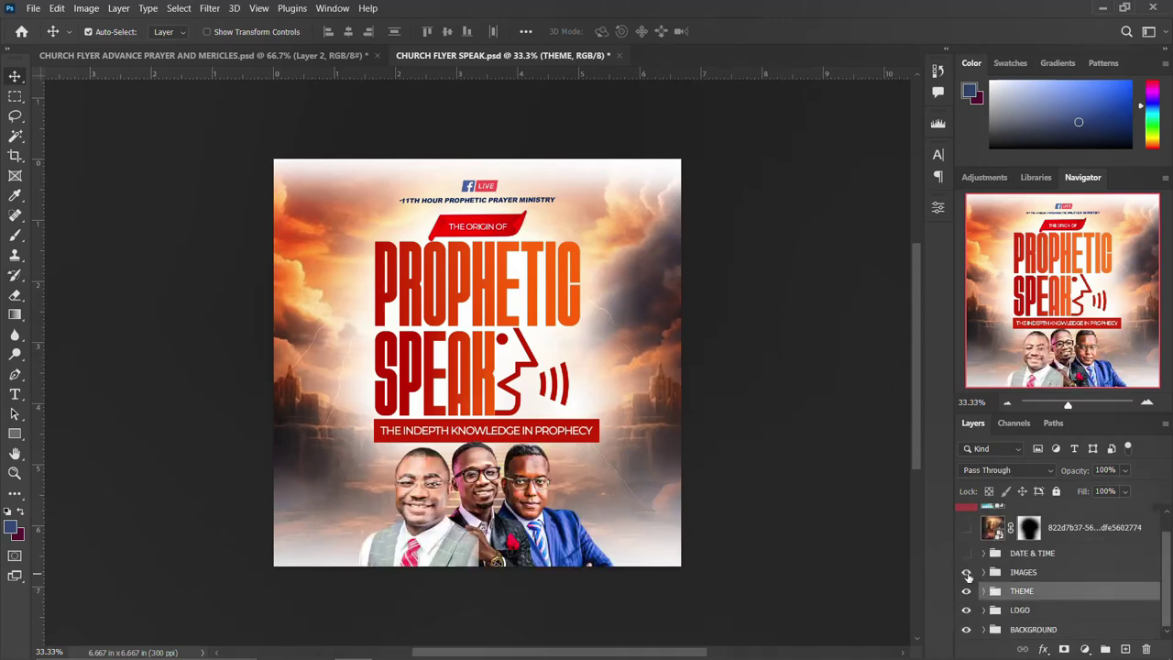
left_click(966, 554)
Step: Toggle the Hide Me blue-teal colour grade to compare, leaving it on
scroll(973, 546, "up", 1)
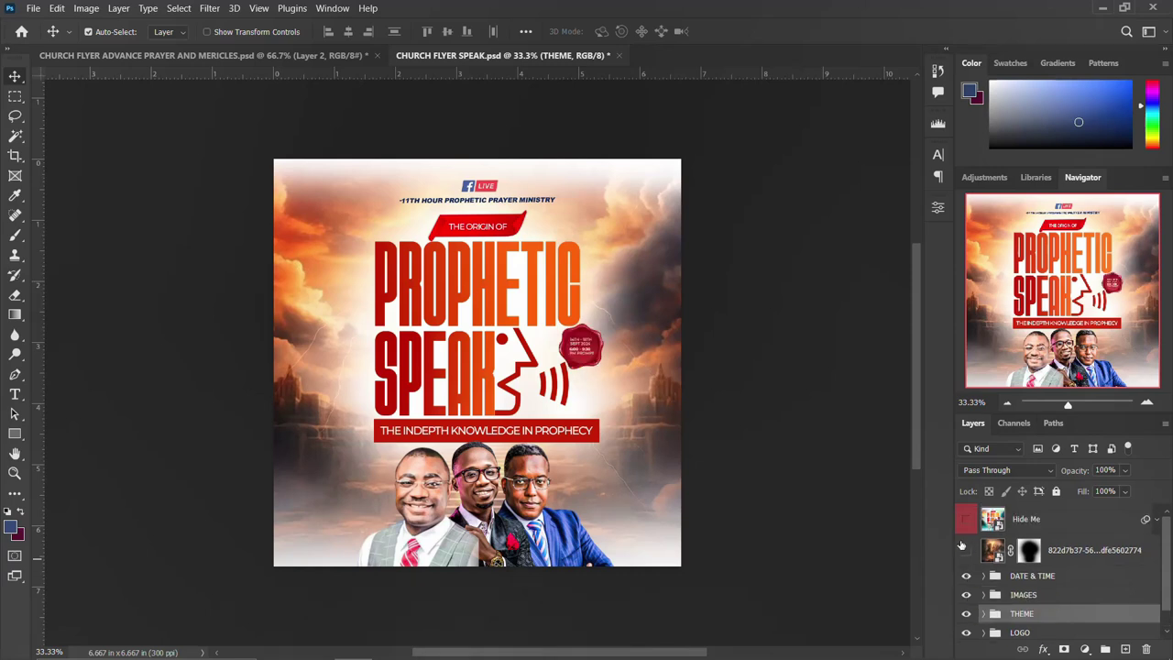
left_click(966, 518)
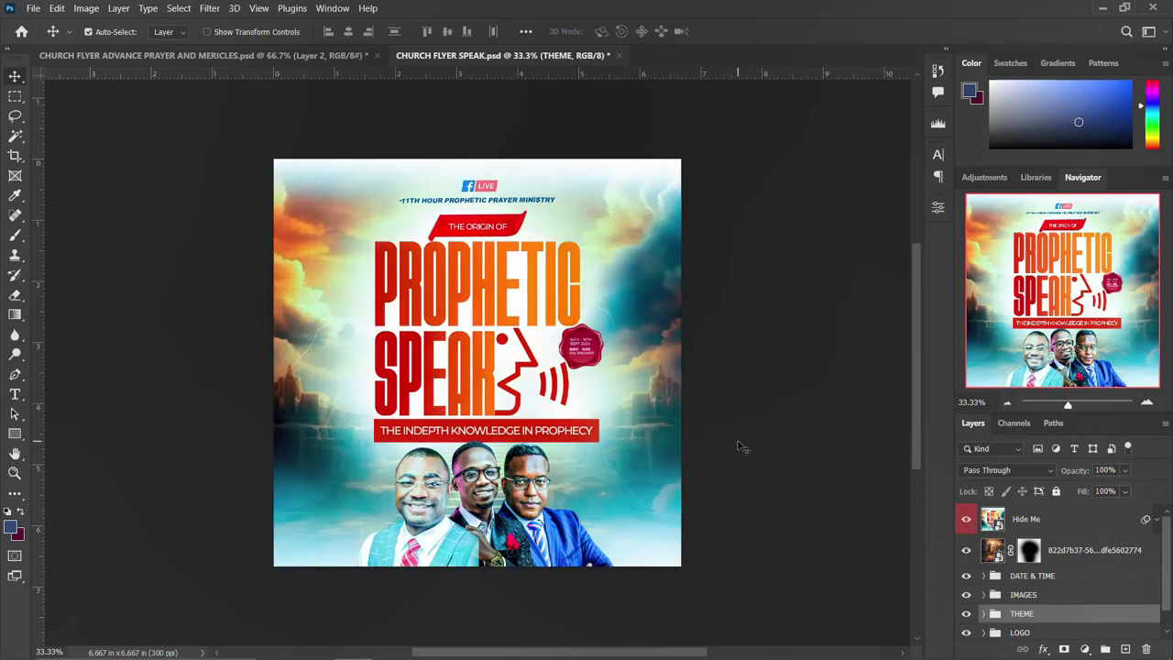
left_click(969, 519)
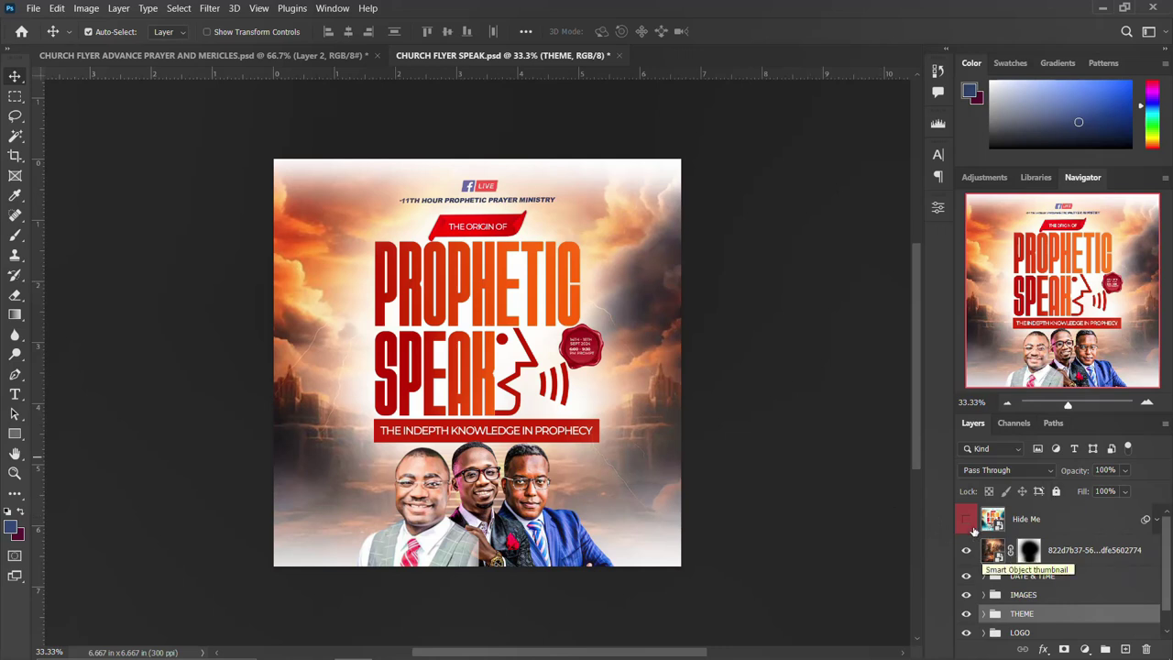
left_click(966, 518)
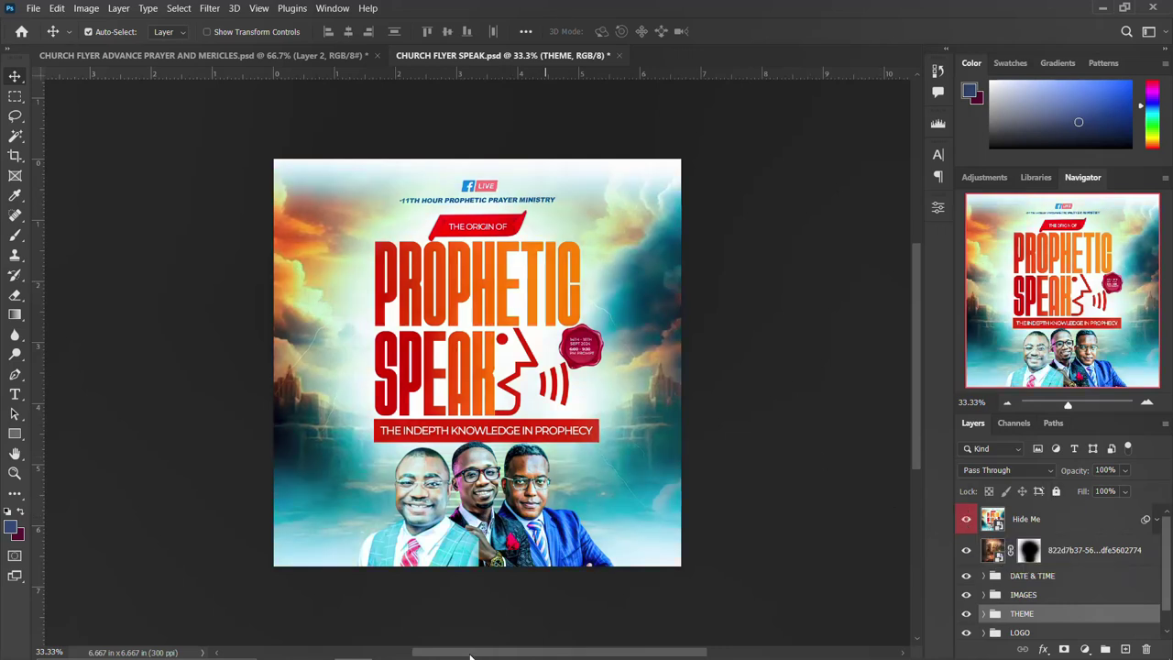
mouse_move(314, 644)
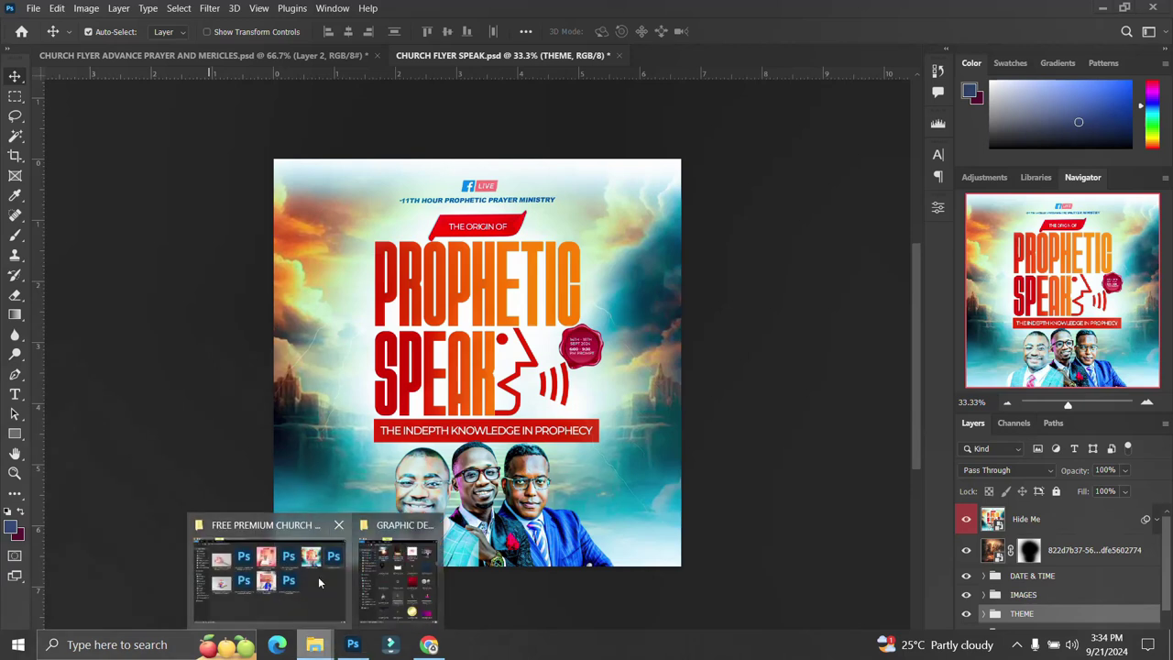
Step: Open CHURCH FLYER THE MYSTERY OF THE SECOND BIRTH.psd from the church flyers folder
left_click(318, 577)
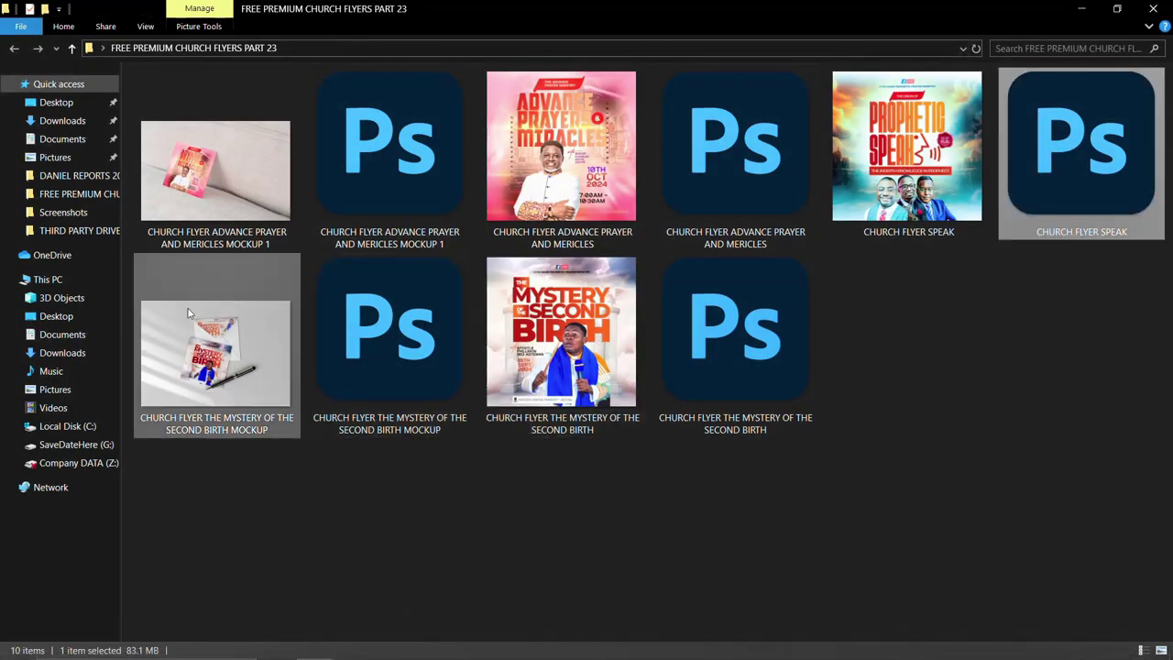
left_click(745, 342)
double_click(740, 334)
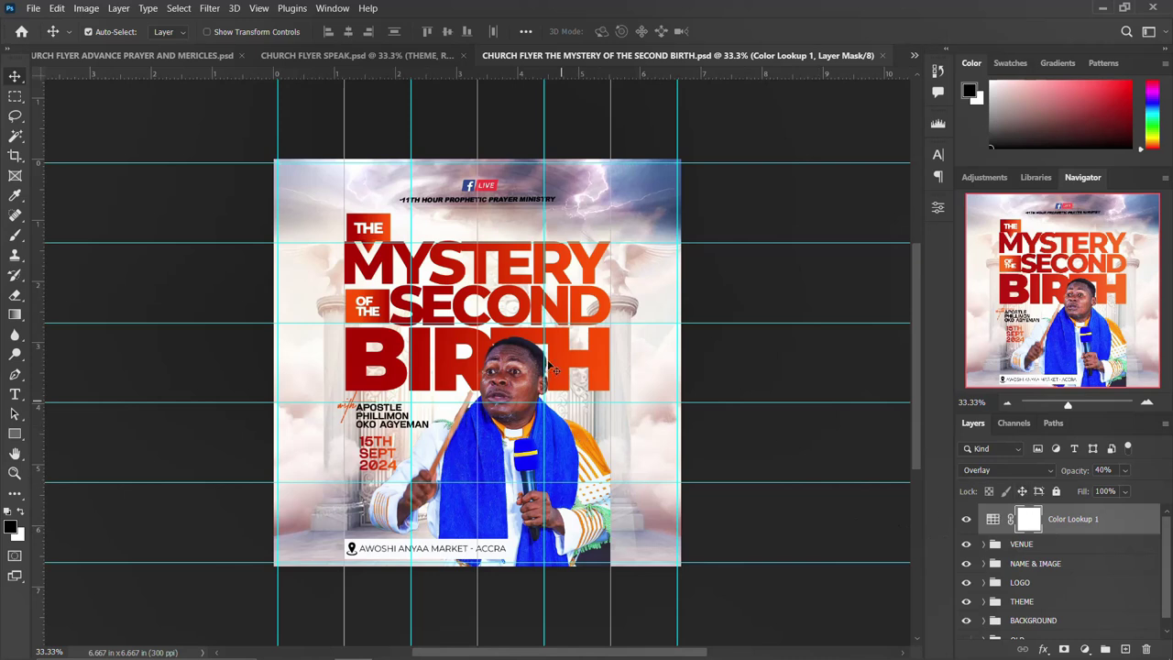
Step: Hide Color Lookup 1, VENUE, NAME & IMAGE and LOGO, keeping the heaven-gates BACKGROUND visible
left_click(966, 520)
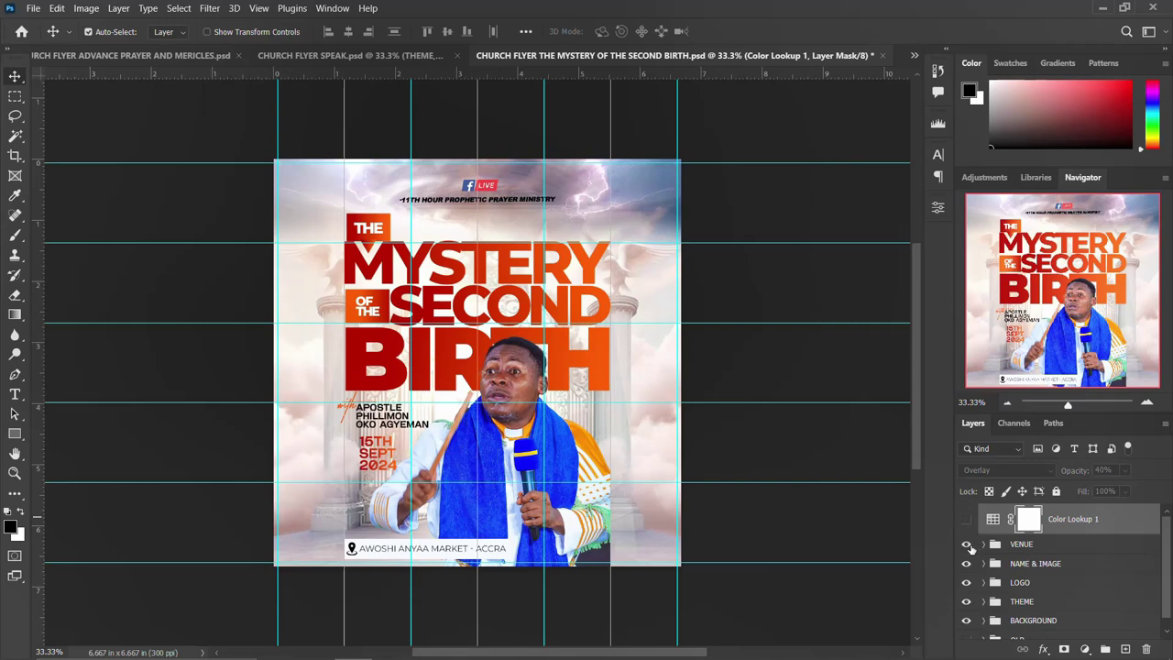
left_click_drag(967, 545, 967, 583)
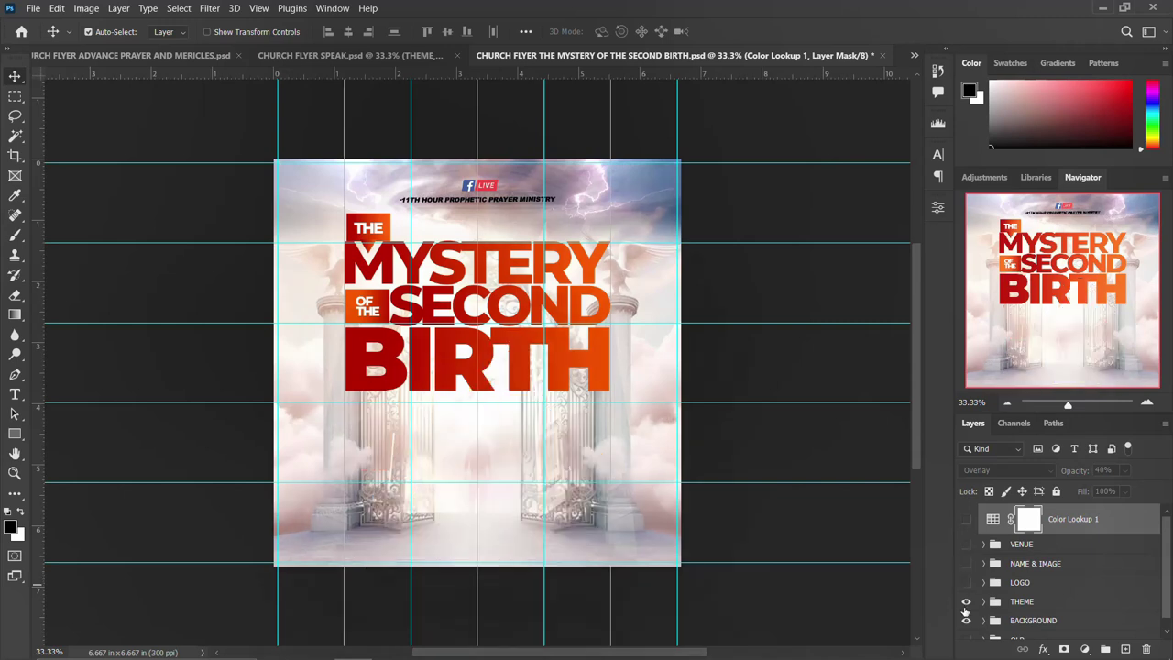
left_click_drag(964, 611, 979, 615)
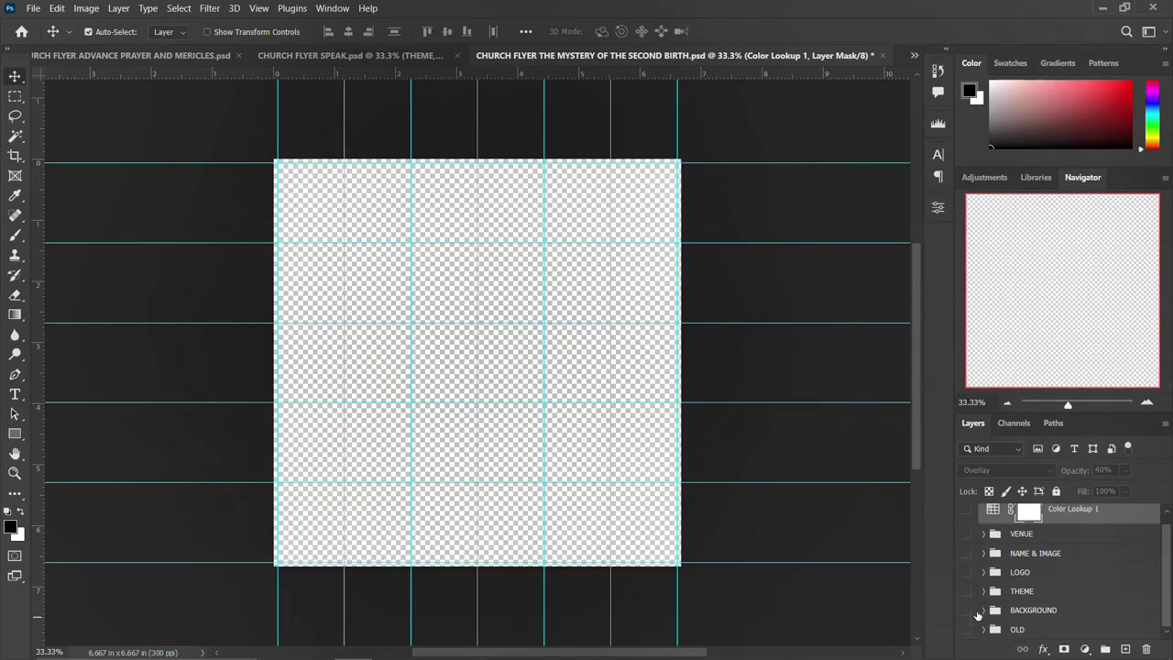
left_click(967, 610)
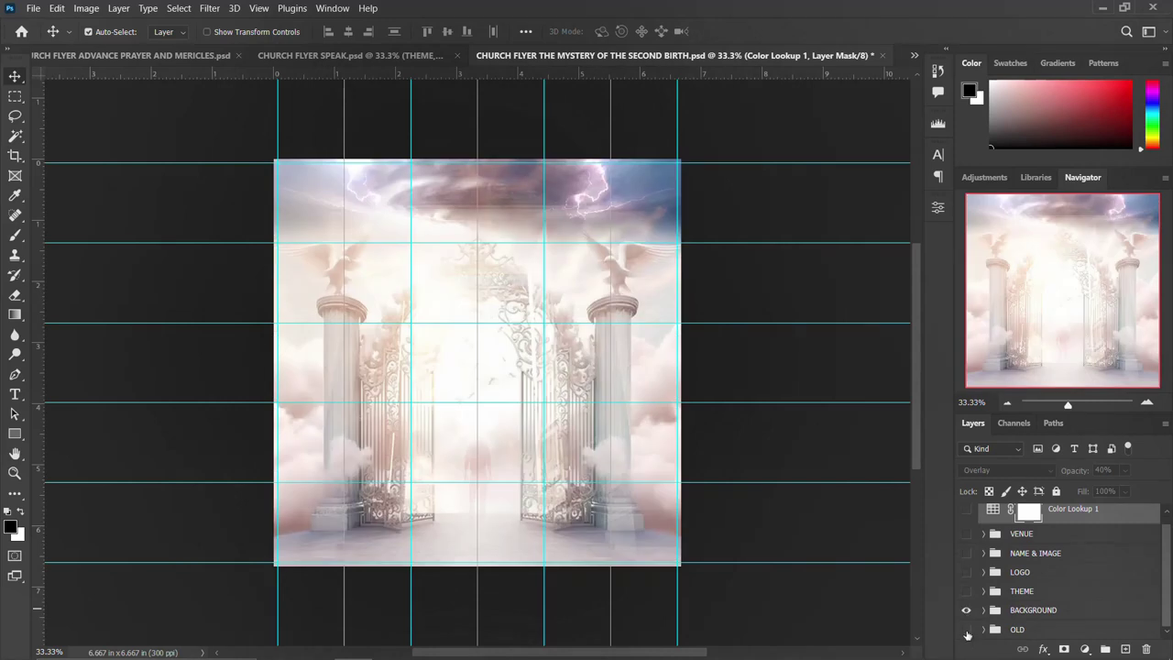
left_click(967, 615)
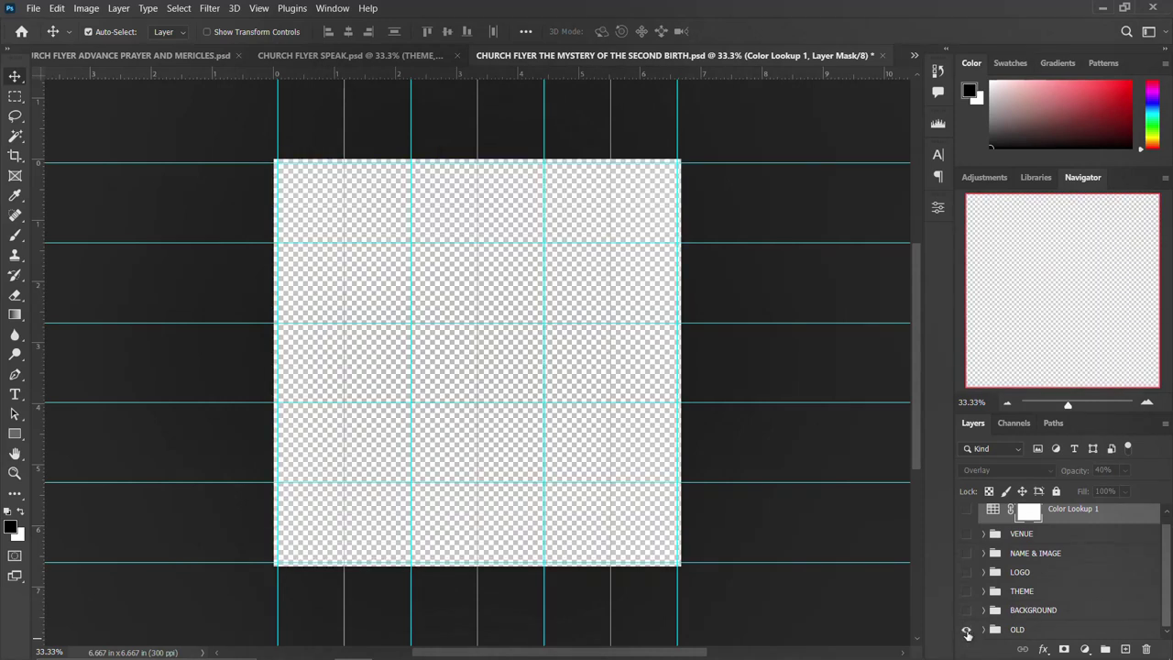
left_click(967, 629)
left_click(966, 610)
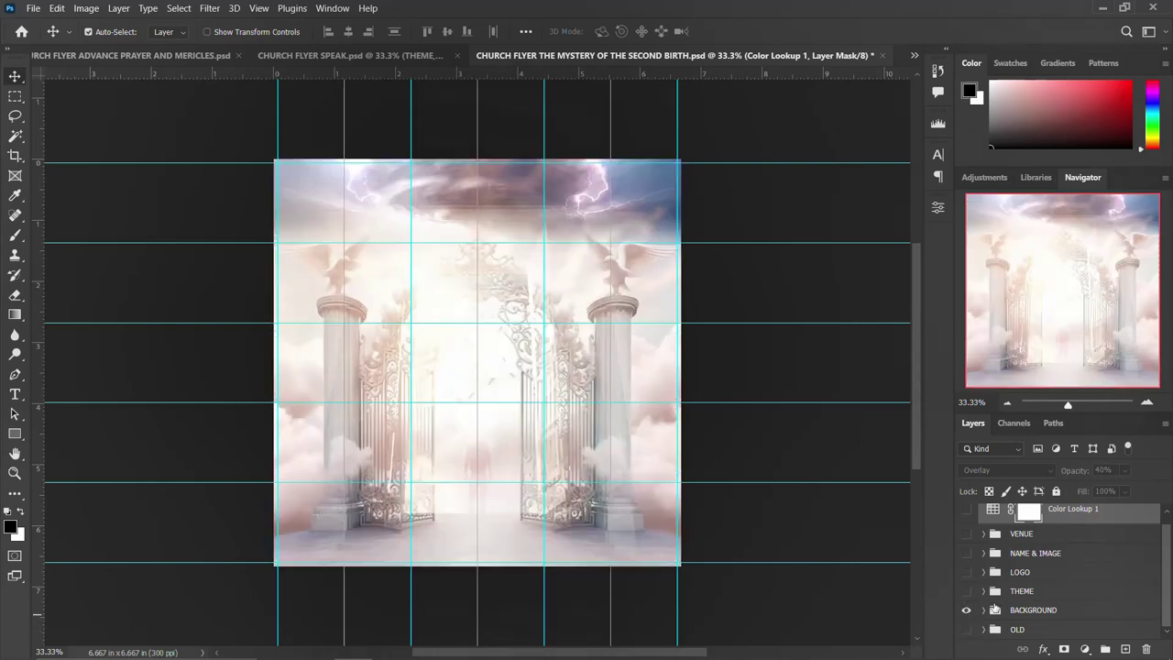
Step: Inspect BACKGROUND's BG copy 2 and Heaven 037 layers, then show the THEME title
left_click(983, 610)
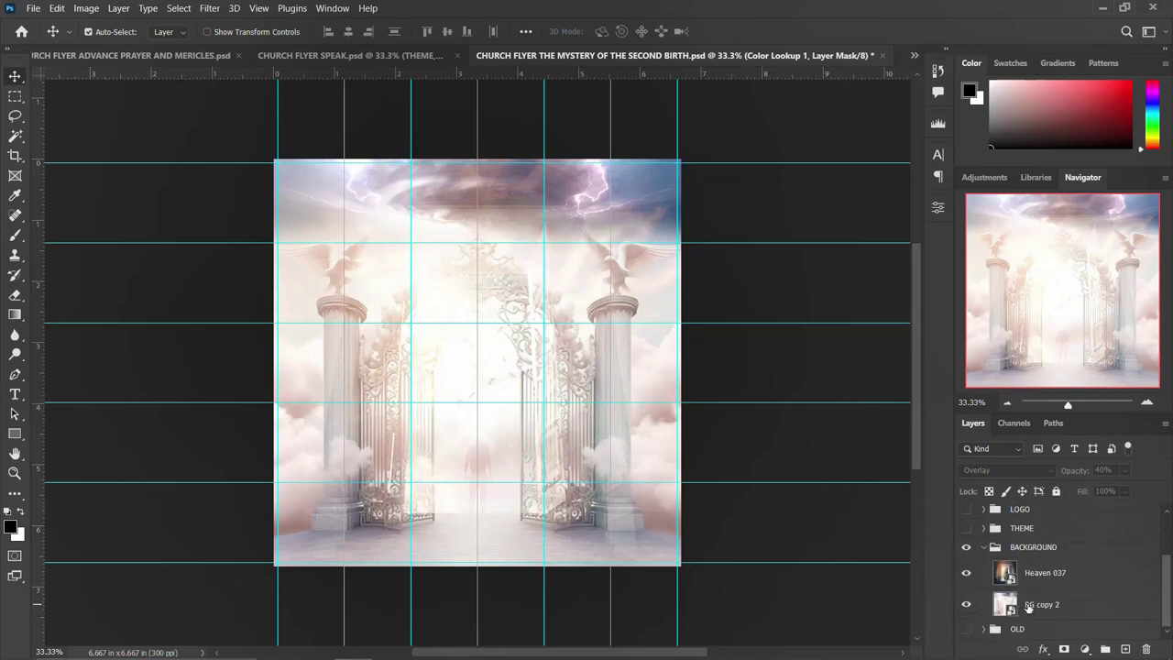
left_click(1042, 604)
left_click(1046, 574)
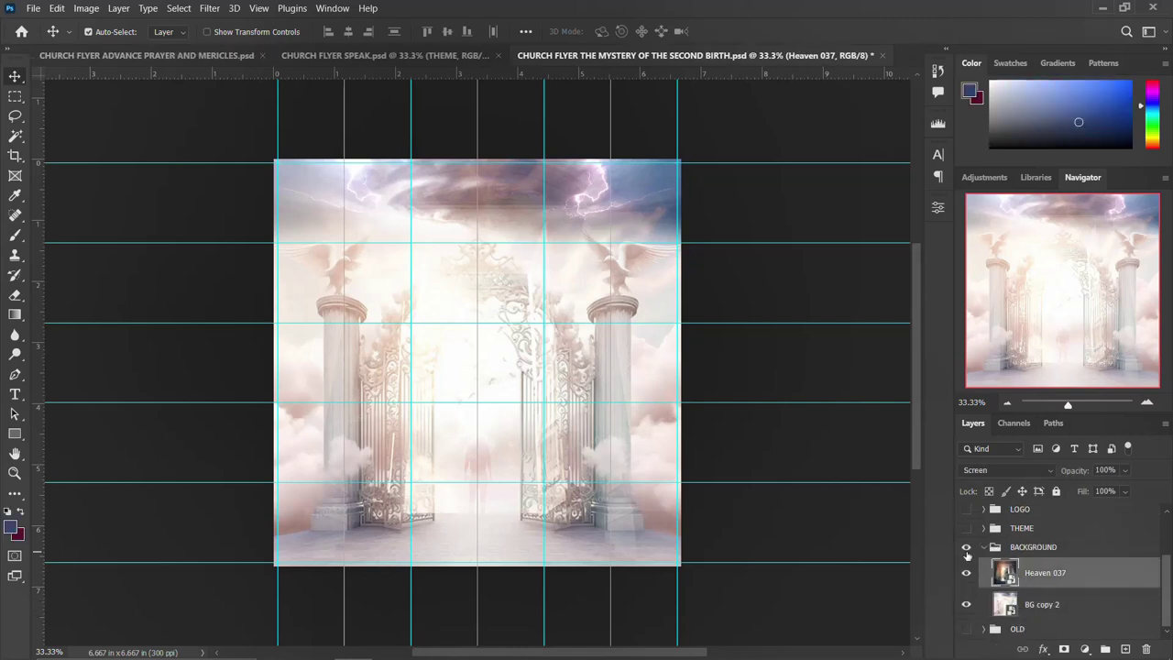
left_click(981, 547)
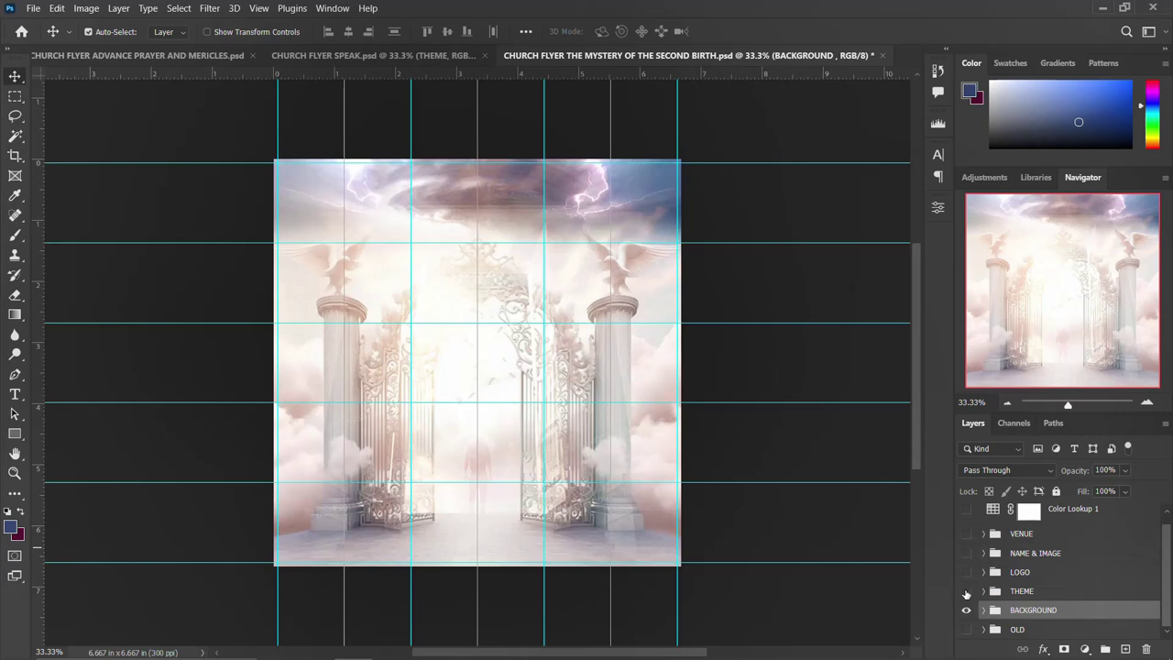
left_click(965, 591)
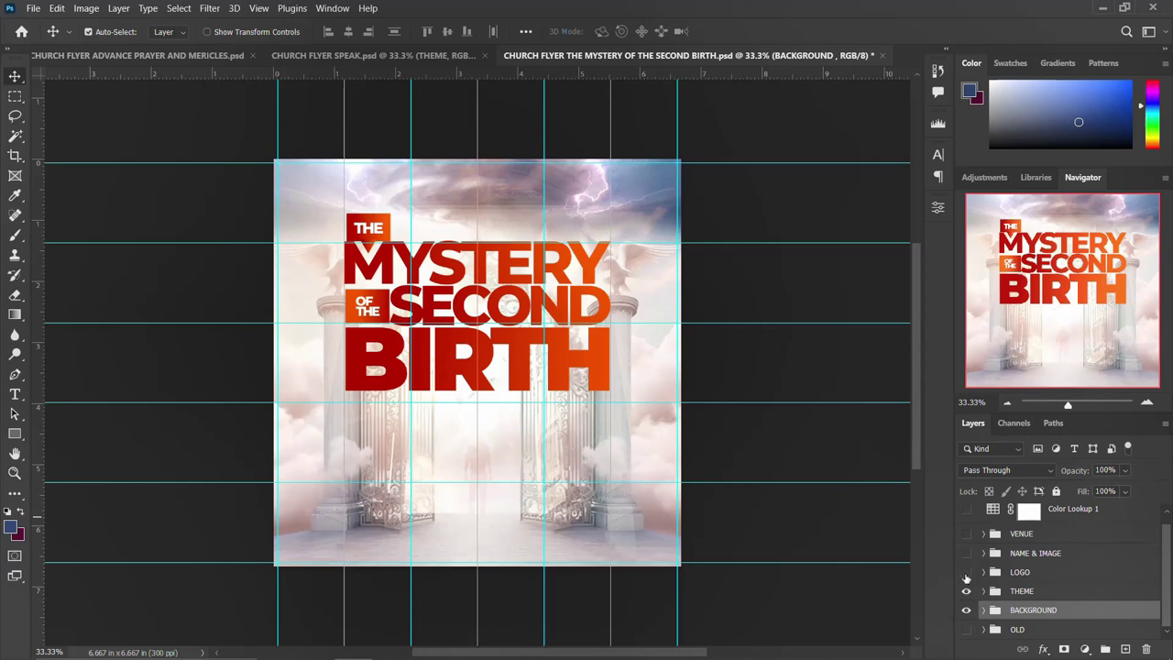
Step: Turn LOGO, NAME & IMAGE, VENUE and Color Lookup 1 back on in the Layers panel
left_click(965, 571)
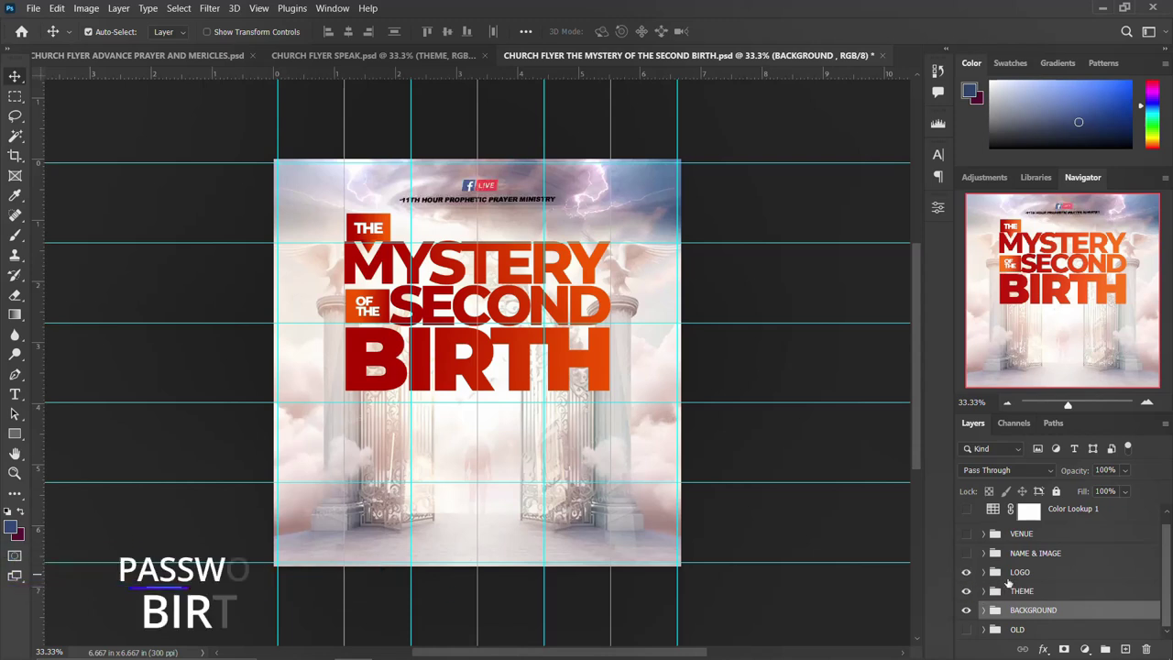
left_click(1023, 574)
left_click(965, 553)
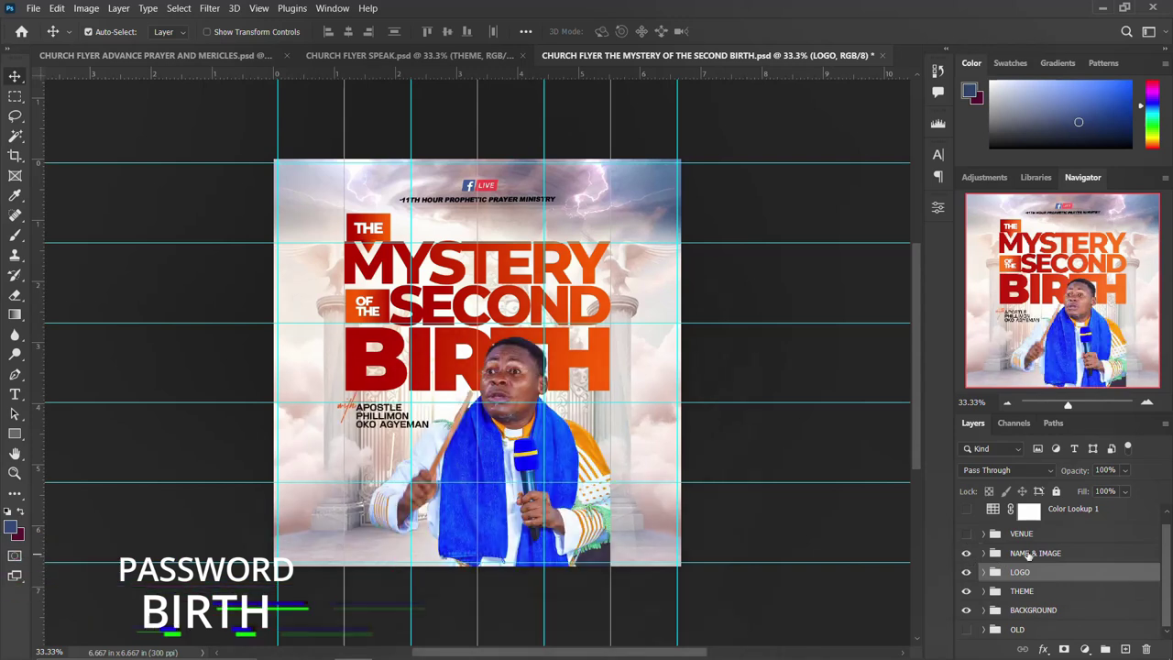
left_click(1028, 554)
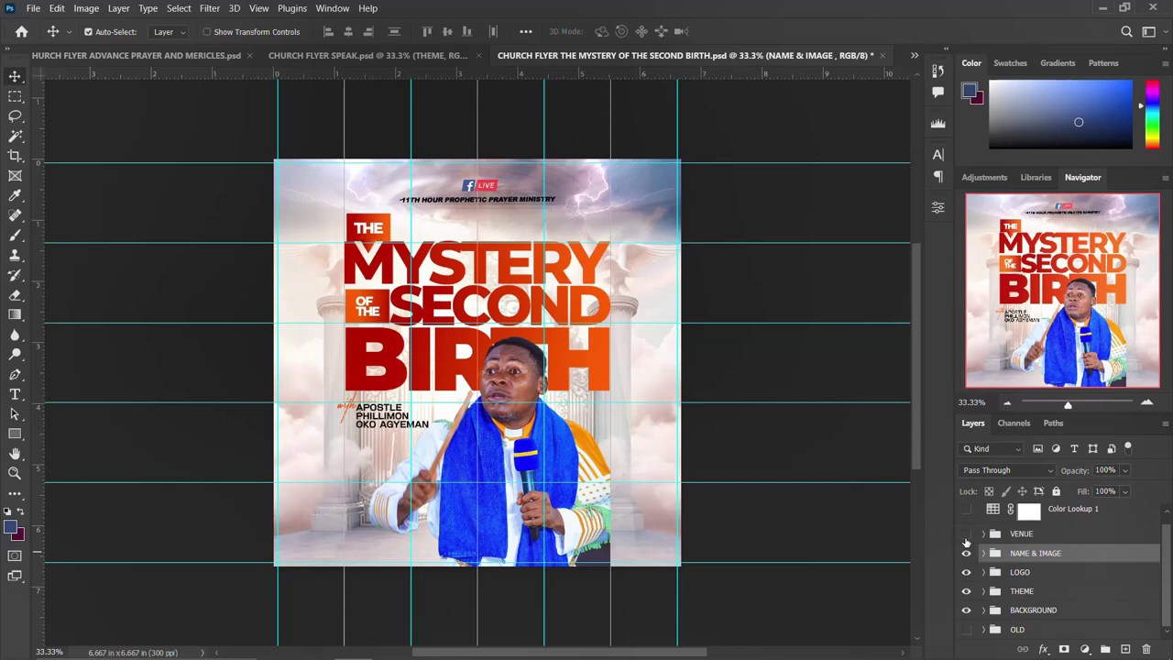
left_click(965, 535)
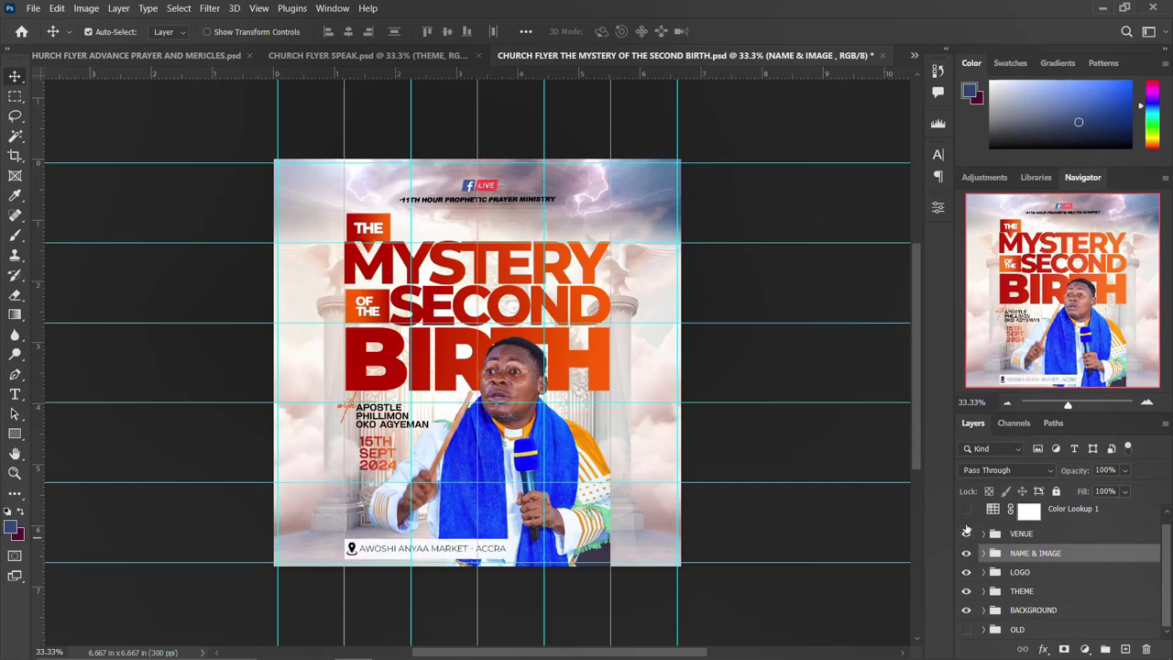
left_click(966, 509)
scroll(1036, 534, "up", 1)
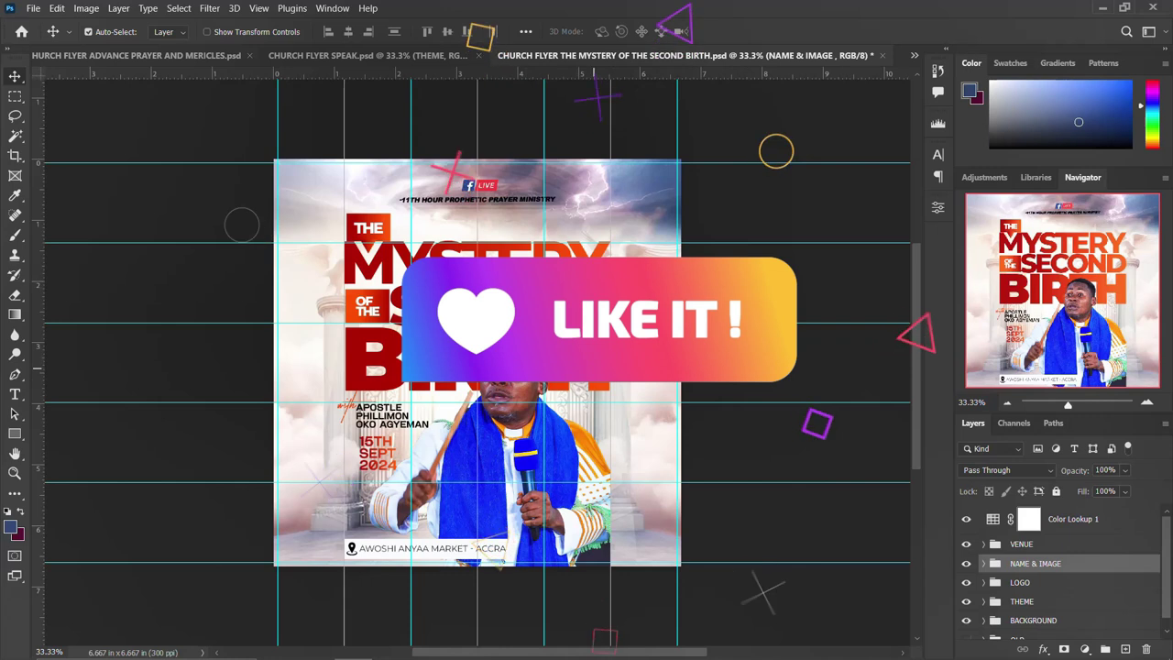
left_click(514, 383)
double_click(515, 383)
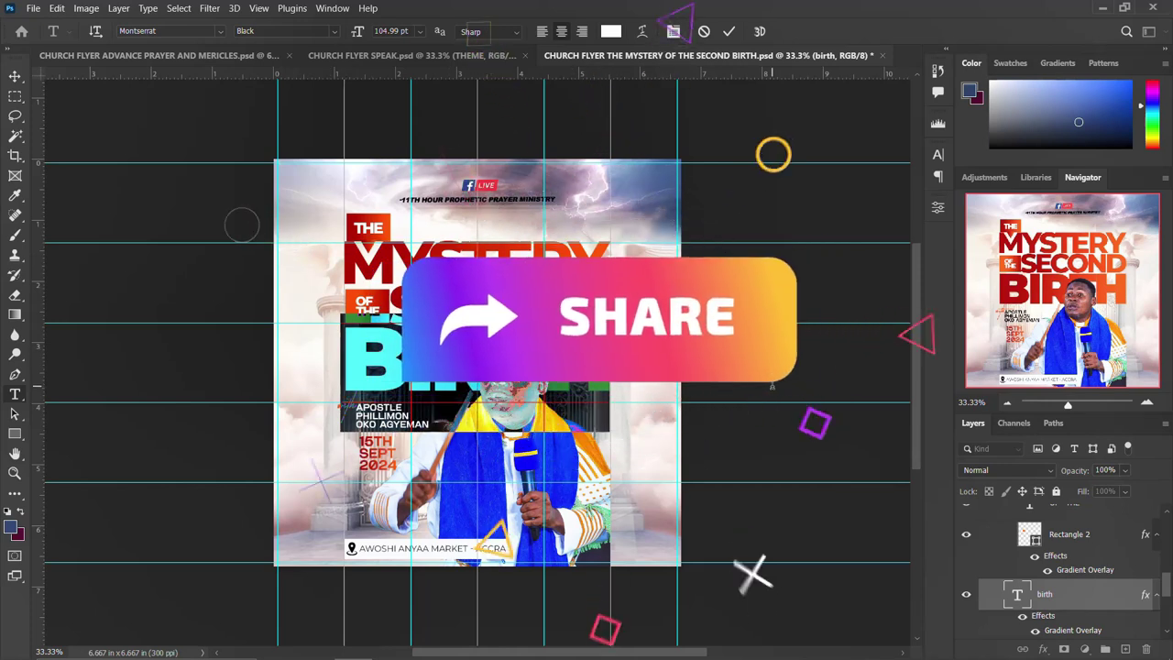
key("ctrl+Return")
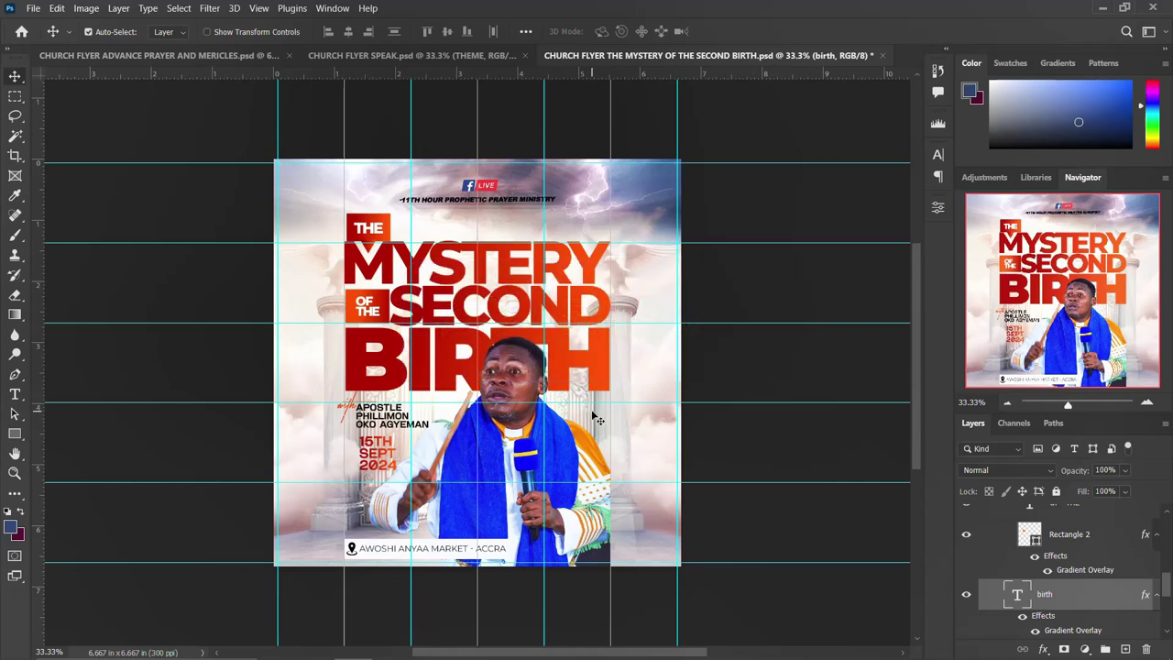
left_click(1156, 537)
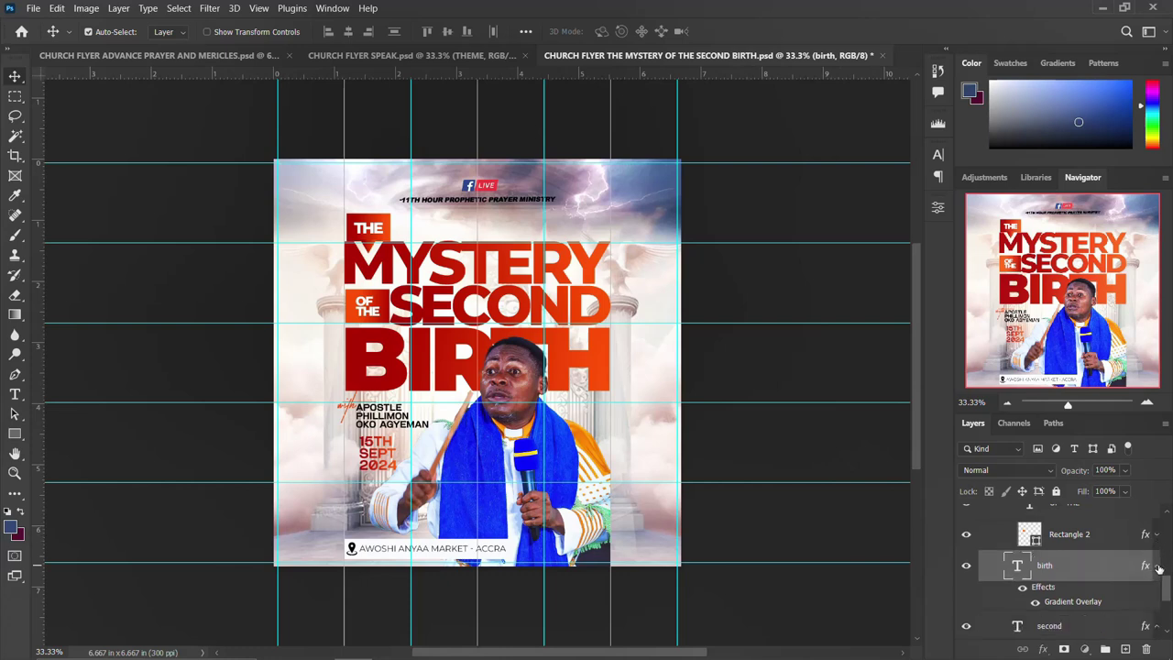
left_click(1156, 566)
scroll(1003, 571, "up", 3)
scroll(1002, 570, "down", 2)
left_click(1026, 589)
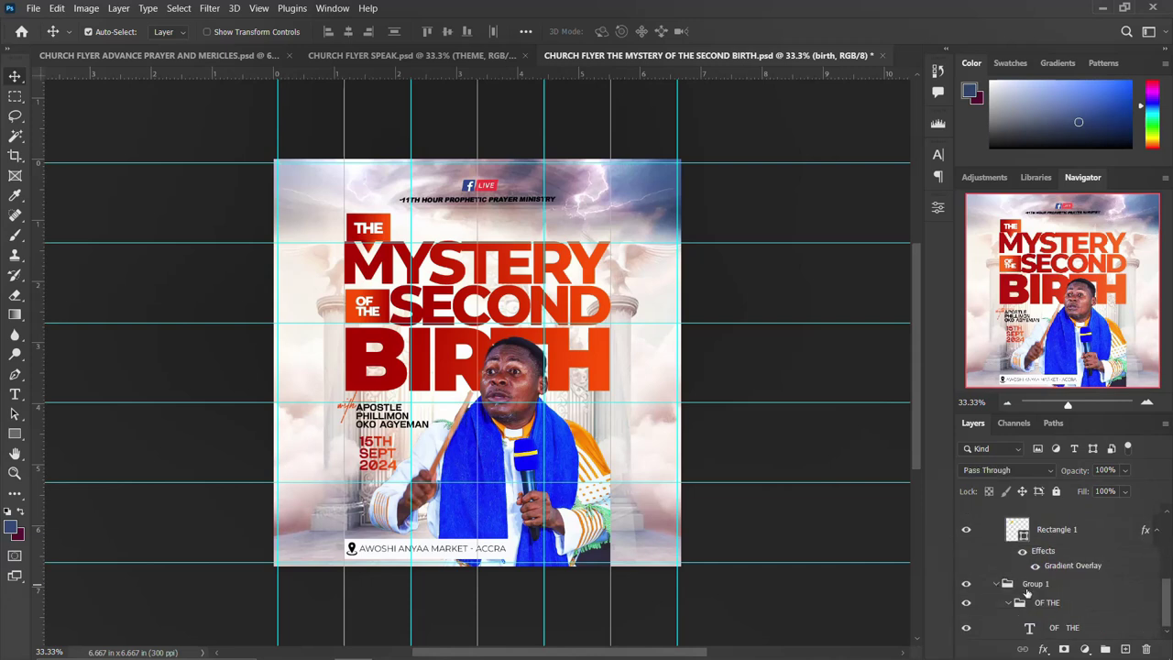
scroll(1017, 591, "up", 2)
scroll(999, 587, "up", 2)
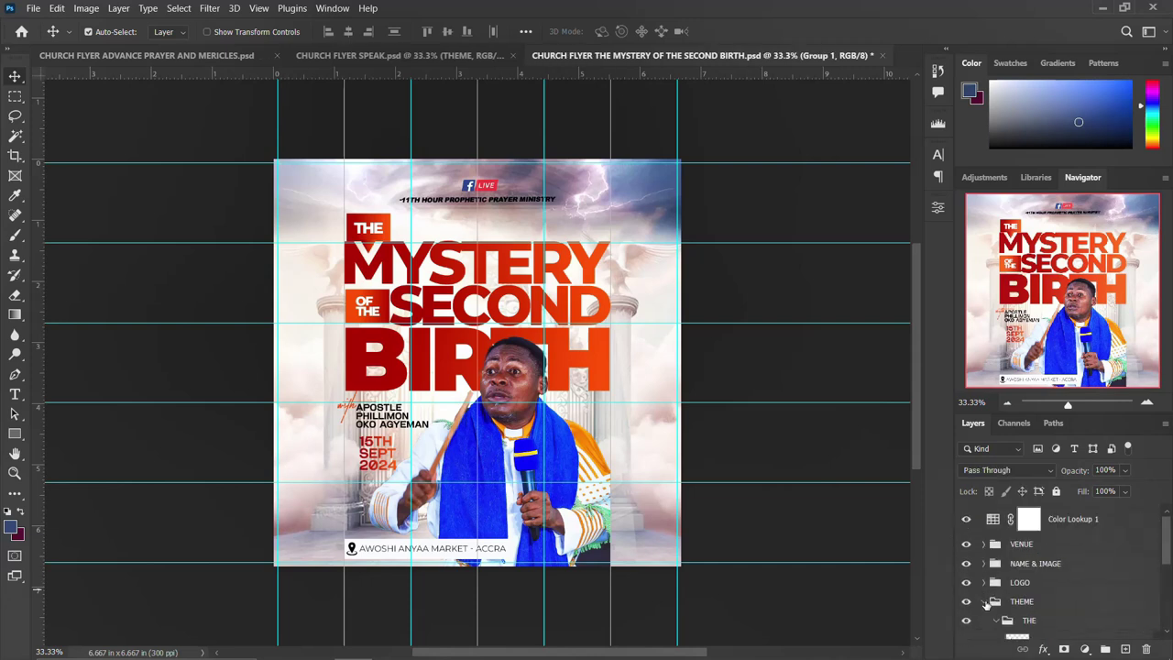
left_click(986, 603)
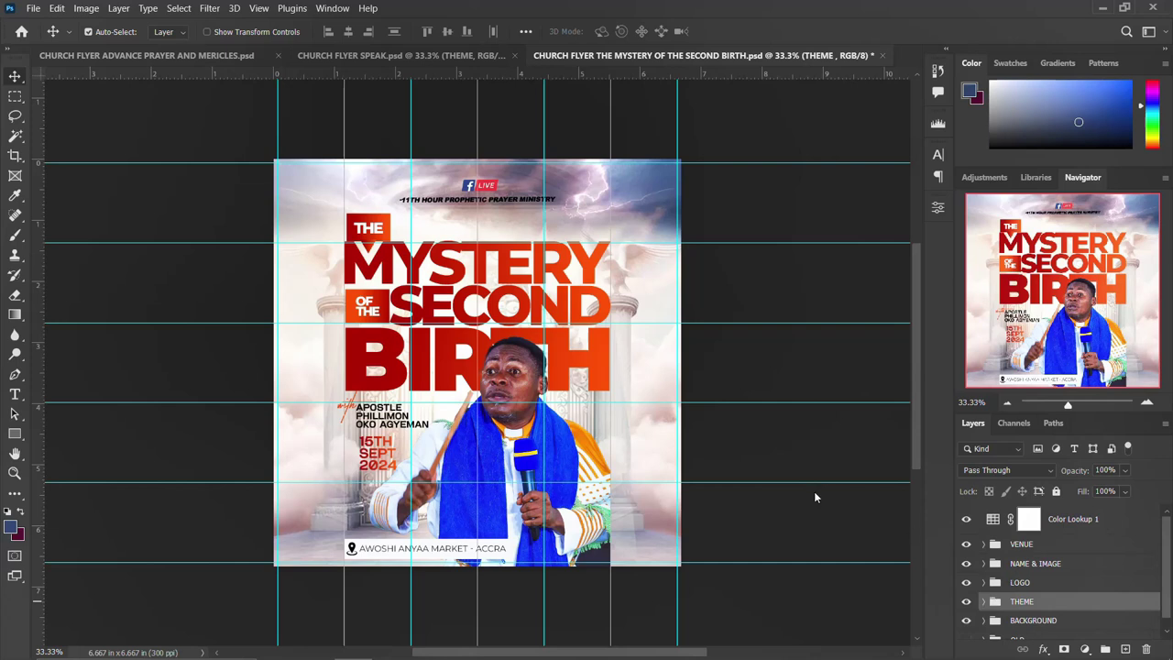